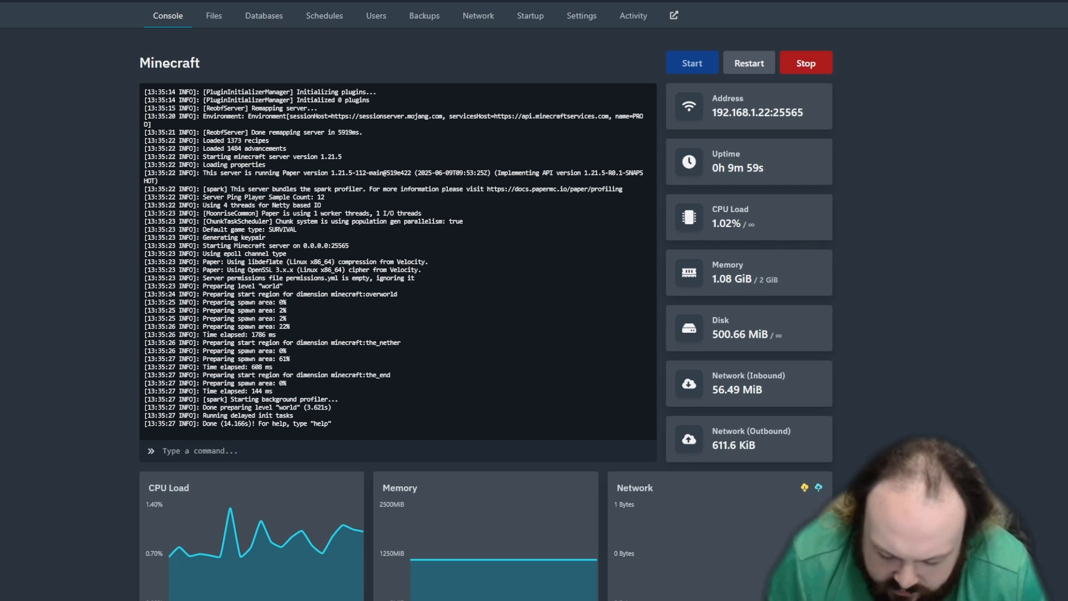
Step: Launch the latest release of Minecraft: Java Edition from the Minecraft Launcher, then enlarge and reposition its game window
{"action": "key", "text": "alt+Tab"}
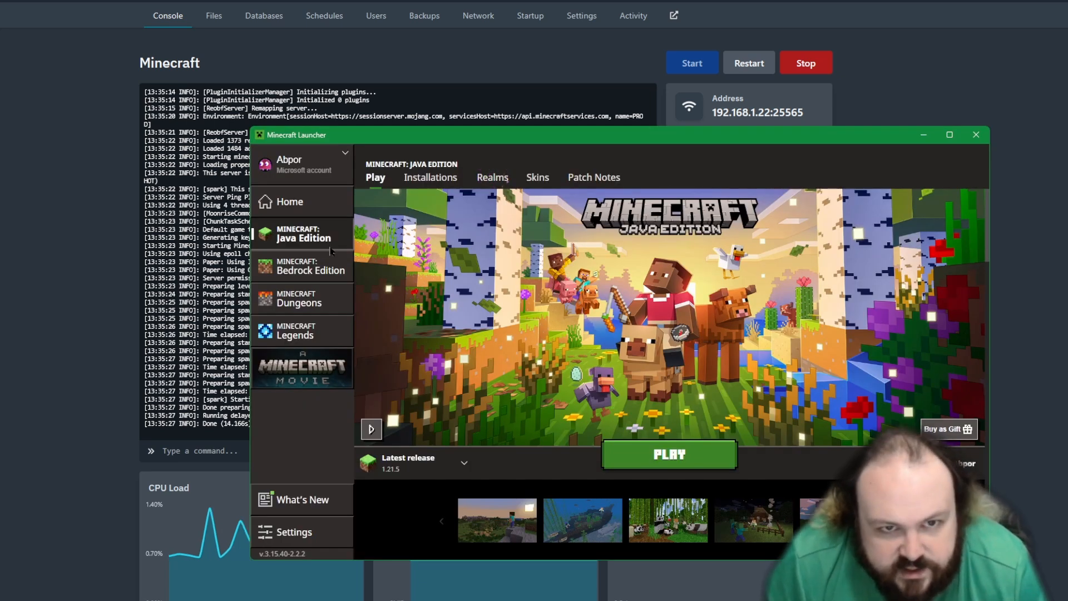
{"action": "left_click", "coordinate": [689, 455]}
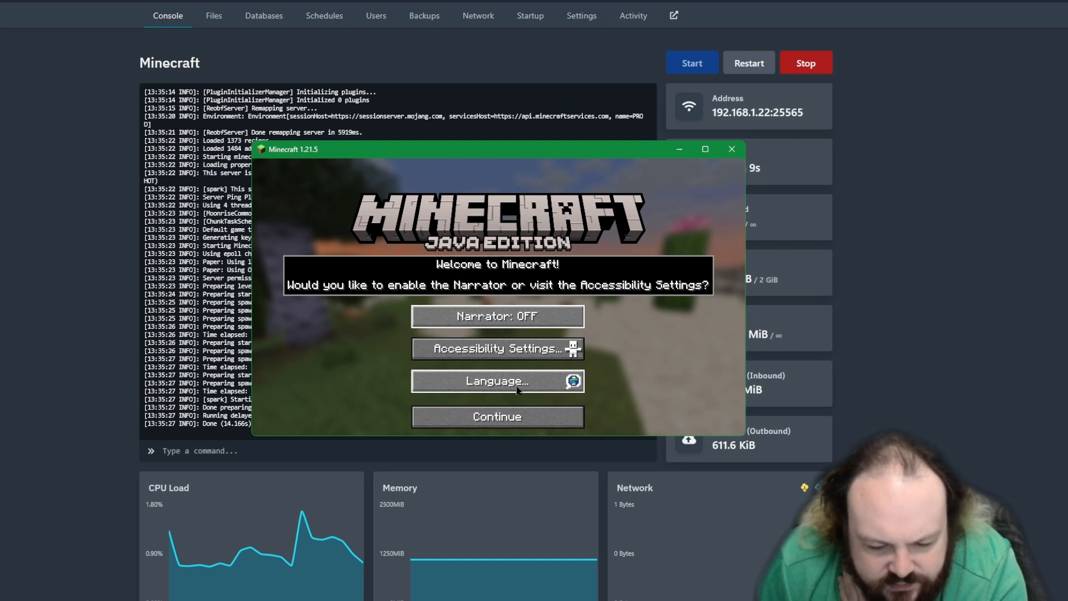
{"action": "left_click", "coordinate": [513, 415]}
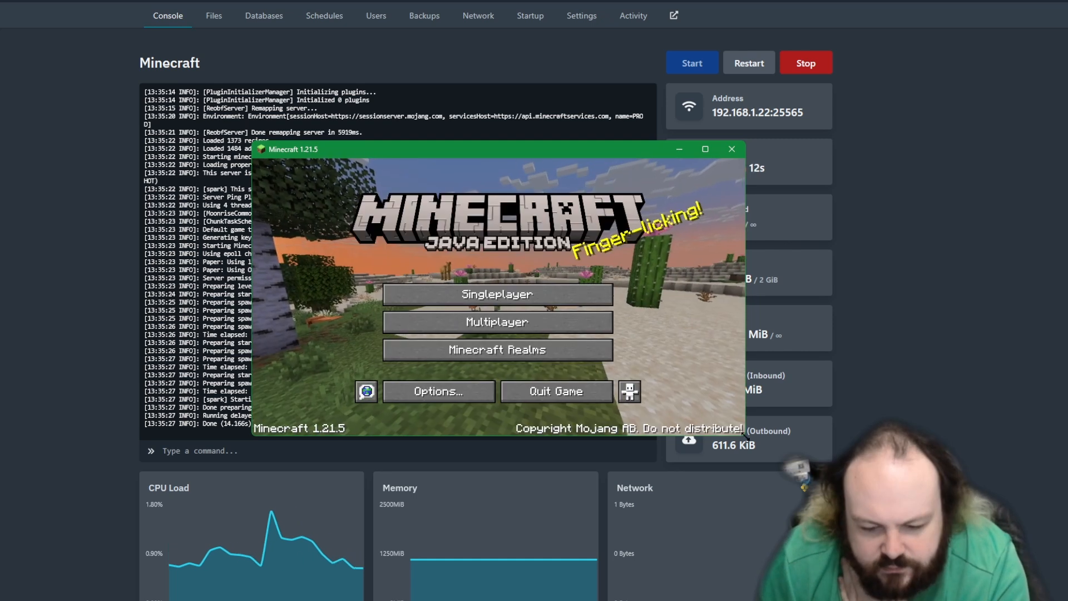
{"action": "left_click_drag", "start_coordinate": [744, 434], "coordinate": [1040, 600]}
{"action": "left_click_drag", "start_coordinate": [717, 154], "coordinate": [545, 21]}
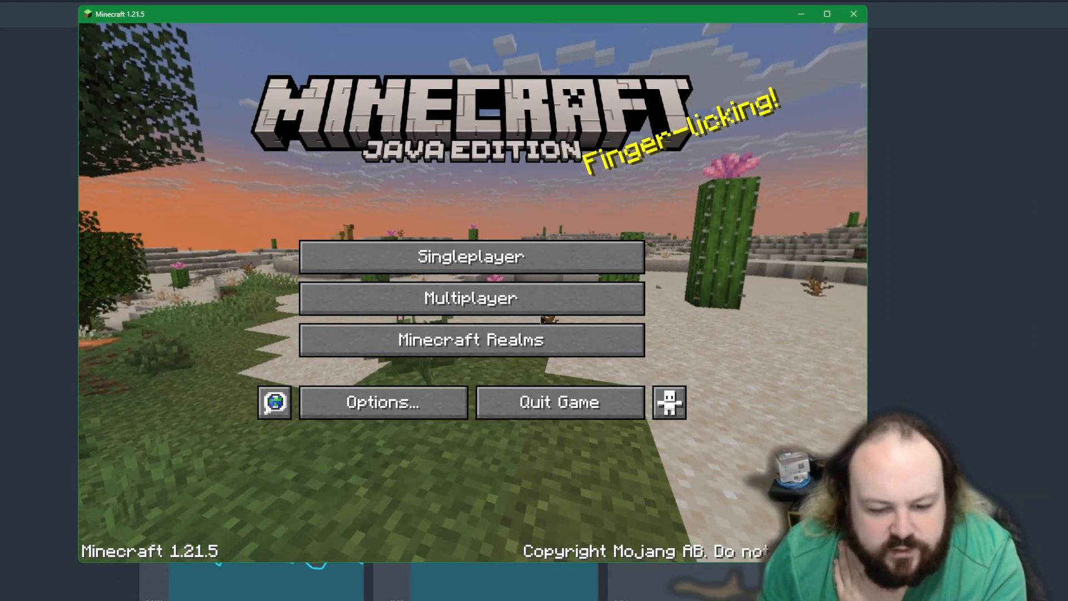
Step: Enter multiplayer mode, permanently dismissing the third-party online play caution and accepting the Windows firewall network access request
{"action": "left_click", "coordinate": [564, 309]}
{"action": "left_click", "coordinate": [336, 349]}
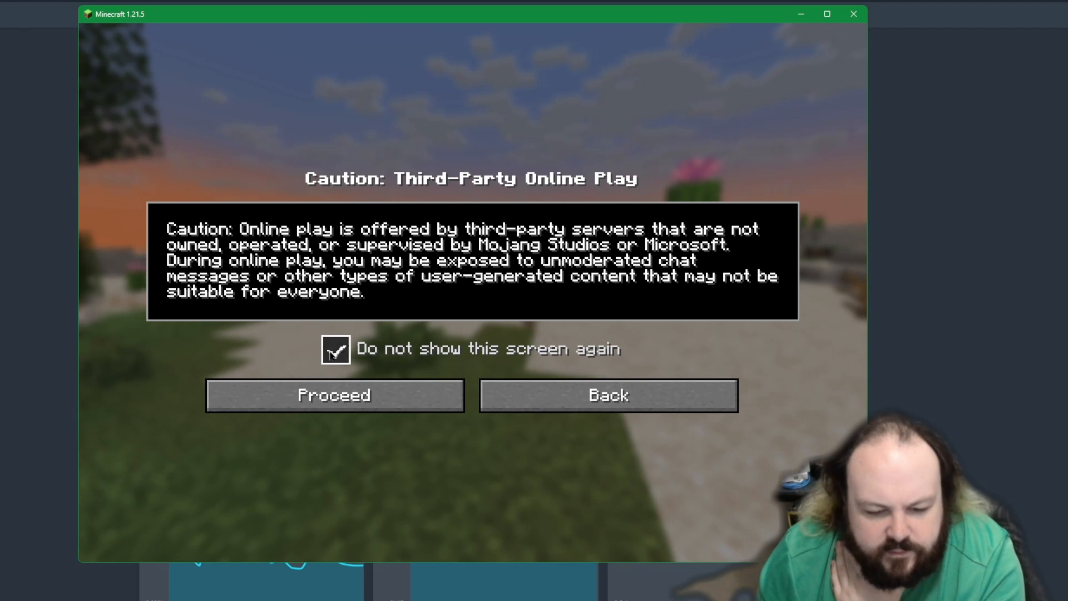
{"action": "left_click", "coordinate": [390, 396]}
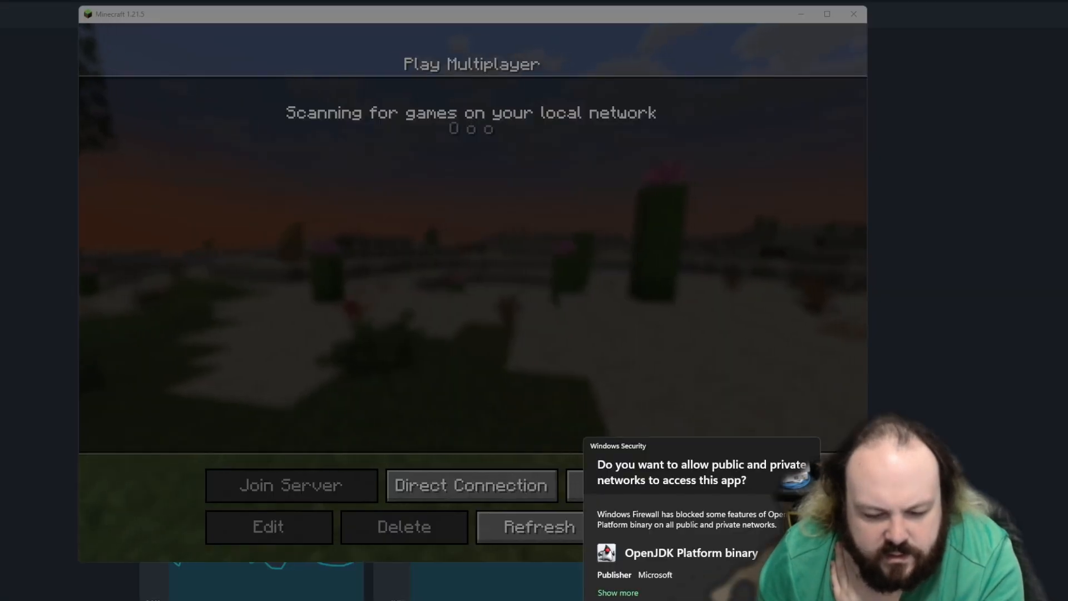
{"action": "key", "text": "Return"}
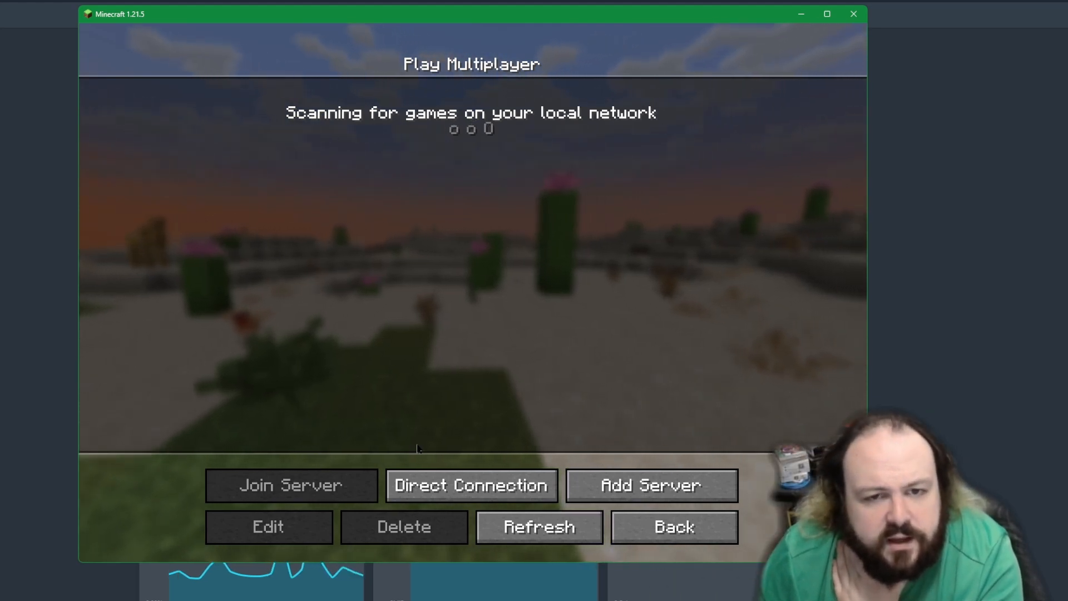
Step: Join the server by direct connection, using the address 192.168.1.22:25565 copied from the server panel
{"action": "left_click", "coordinate": [392, 485]}
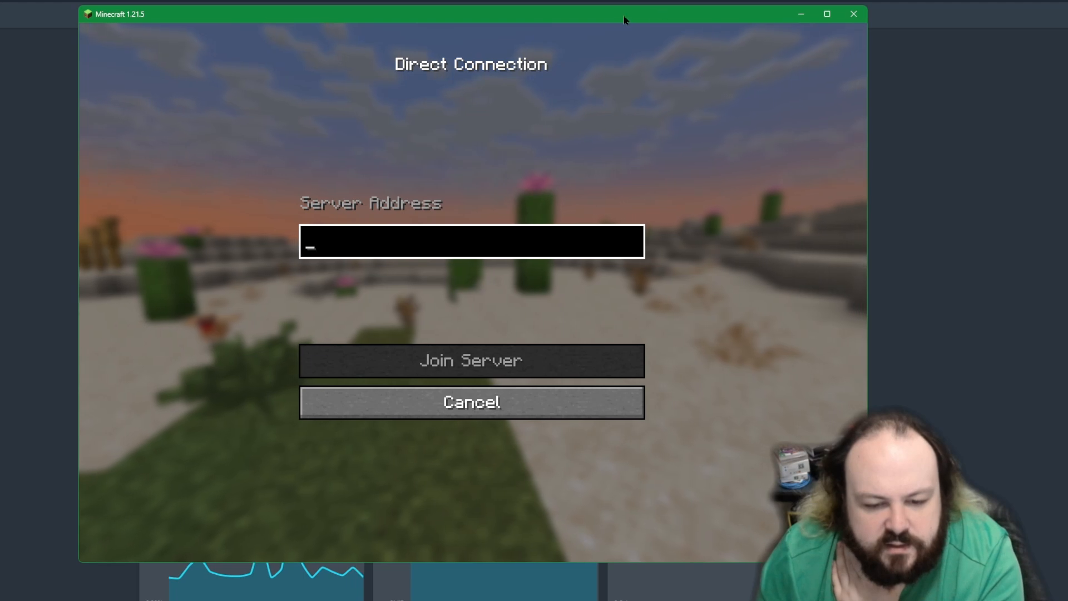
{"action": "left_click_drag", "start_coordinate": [611, 16], "coordinate": [713, 160]}
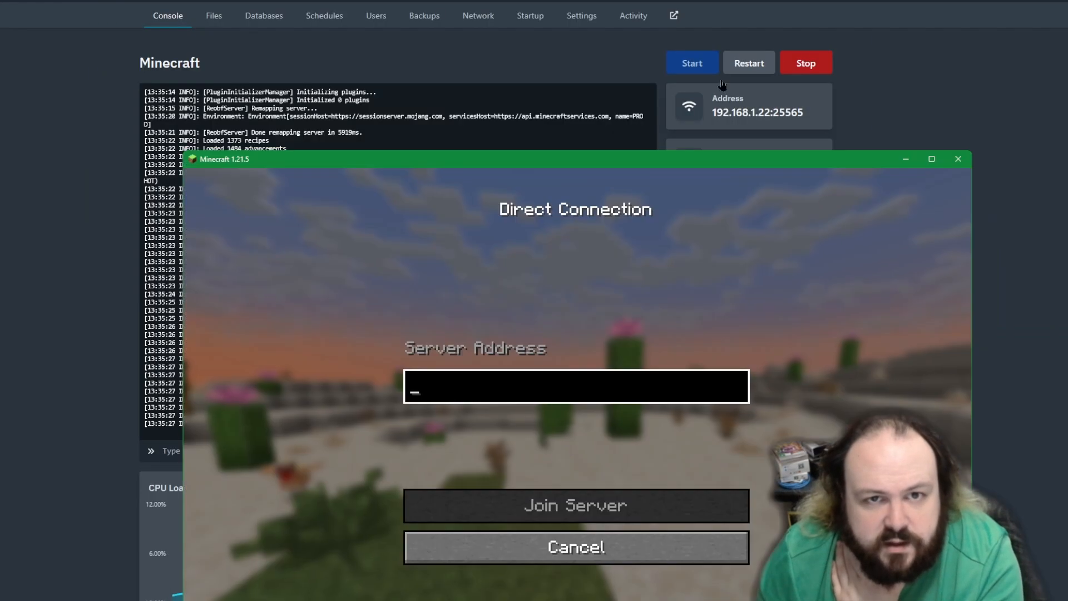
{"action": "left_click", "coordinate": [769, 113]}
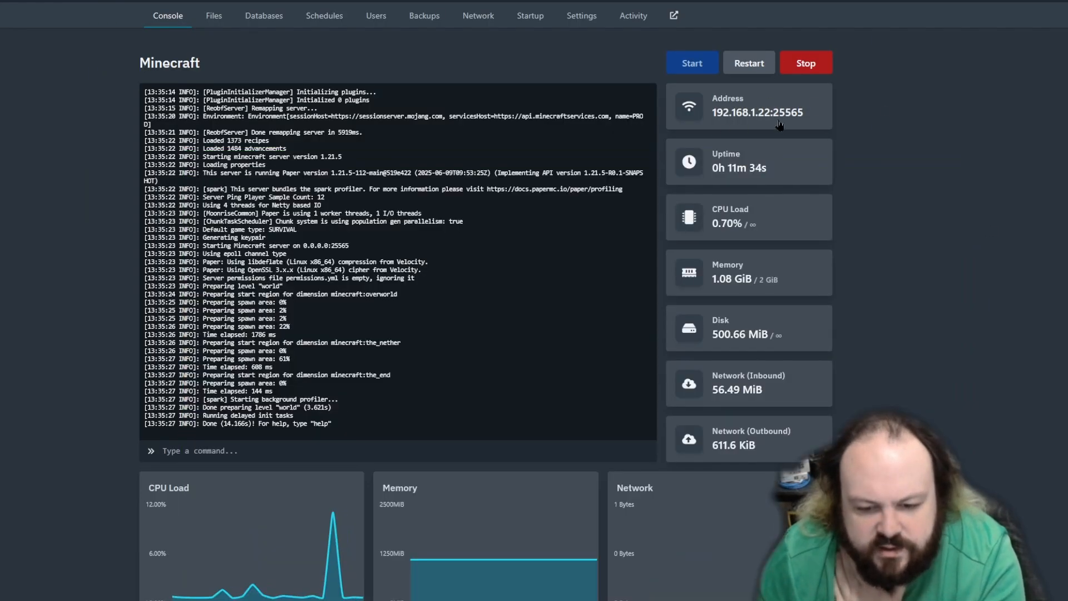
{"action": "key", "text": "alt+Tab"}
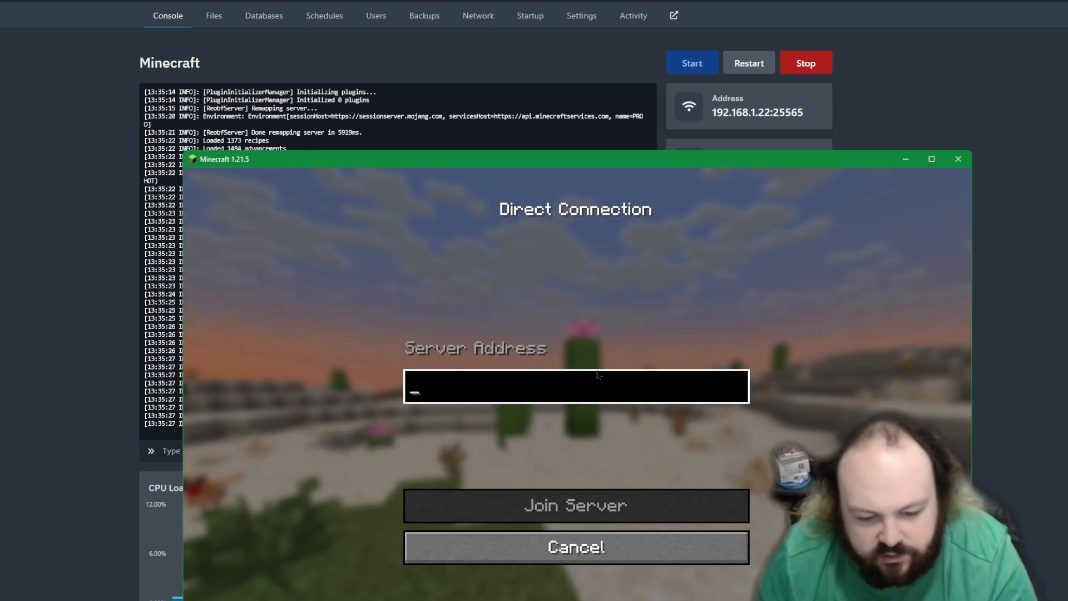
{"action": "type", "text": "192.168.1.22:25565"}
{"action": "left_click_drag", "start_coordinate": [561, 162], "coordinate": [585, 97]}
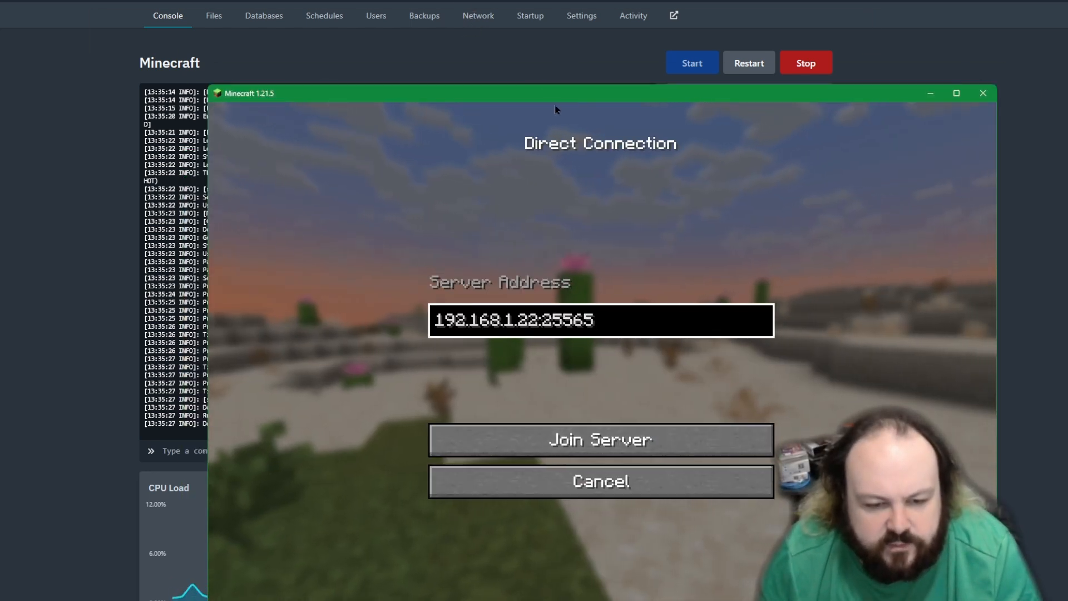
{"action": "left_click_drag", "start_coordinate": [529, 98], "coordinate": [677, 125]}
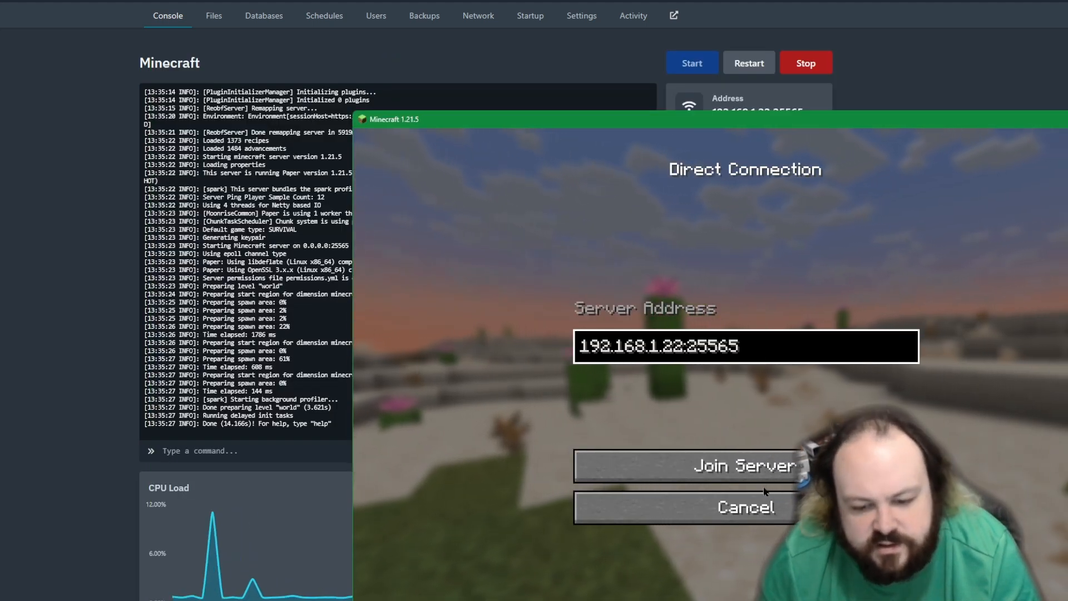
{"action": "key", "text": "Return"}
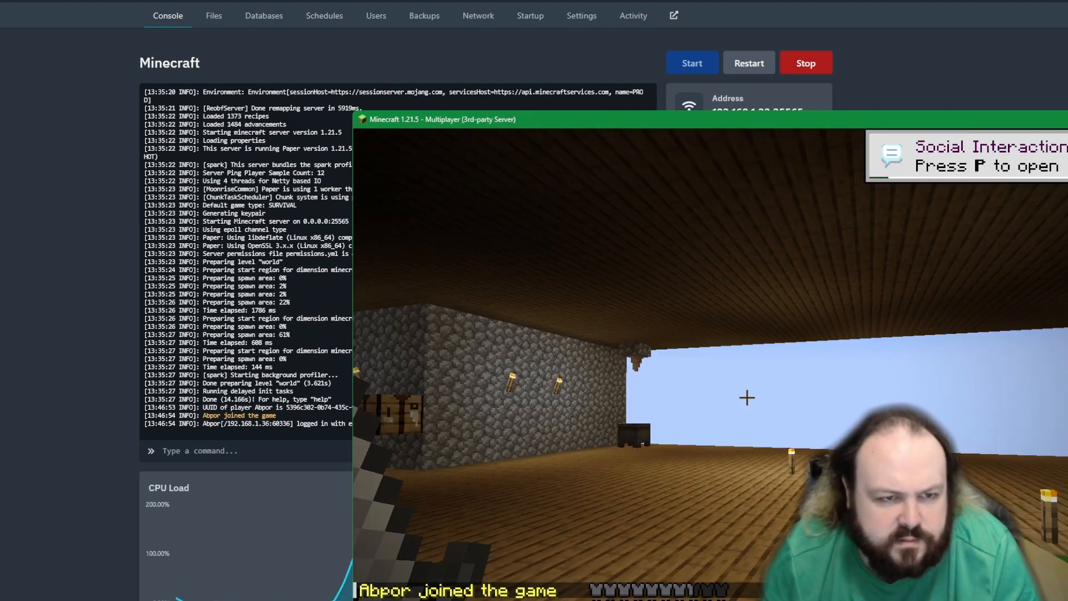
Step: Move around the base on the joined server and fight the nearby Enderman
{"action": "key", "text": "s"}
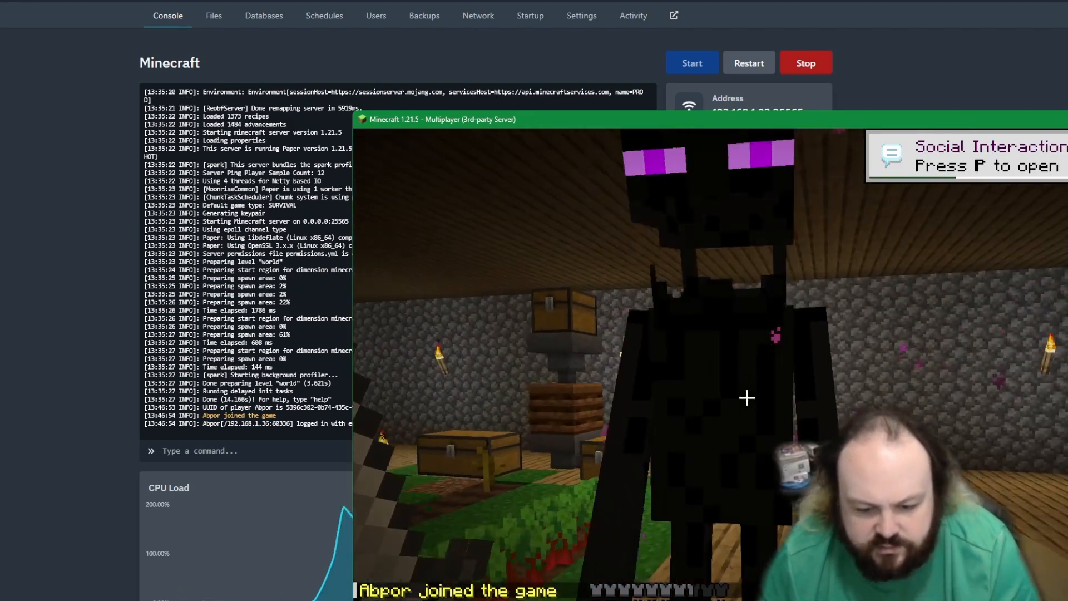
{"action": "scroll", "coordinate": [747, 398], "scroll_direction": "down", "scroll_amount": 1}
{"action": "key", "text": "w"}
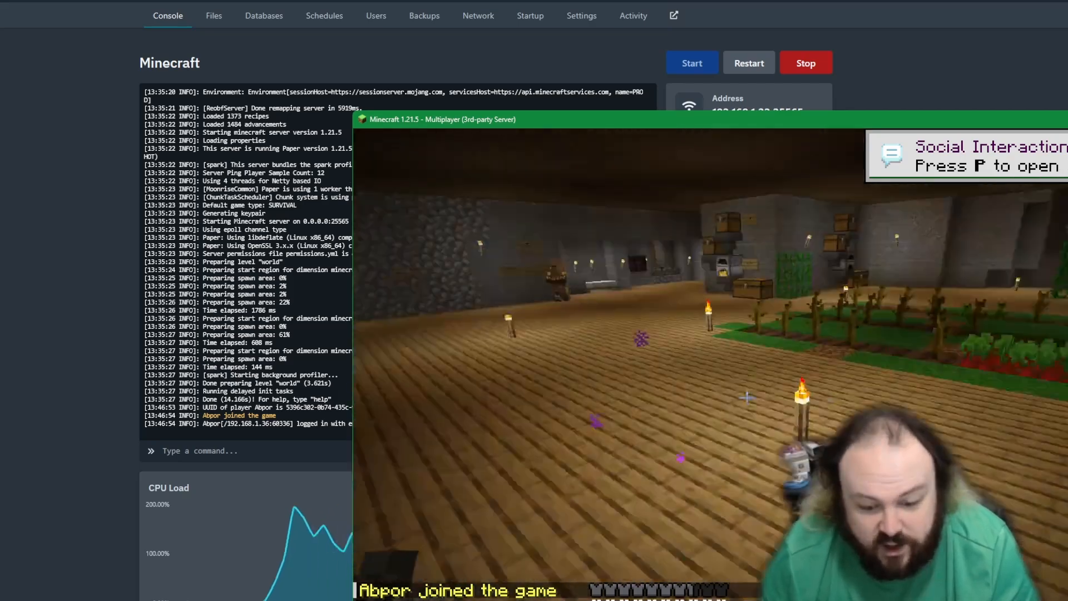
{"action": "left_click", "coordinate": [747, 398]}
{"action": "key", "text": "w"}
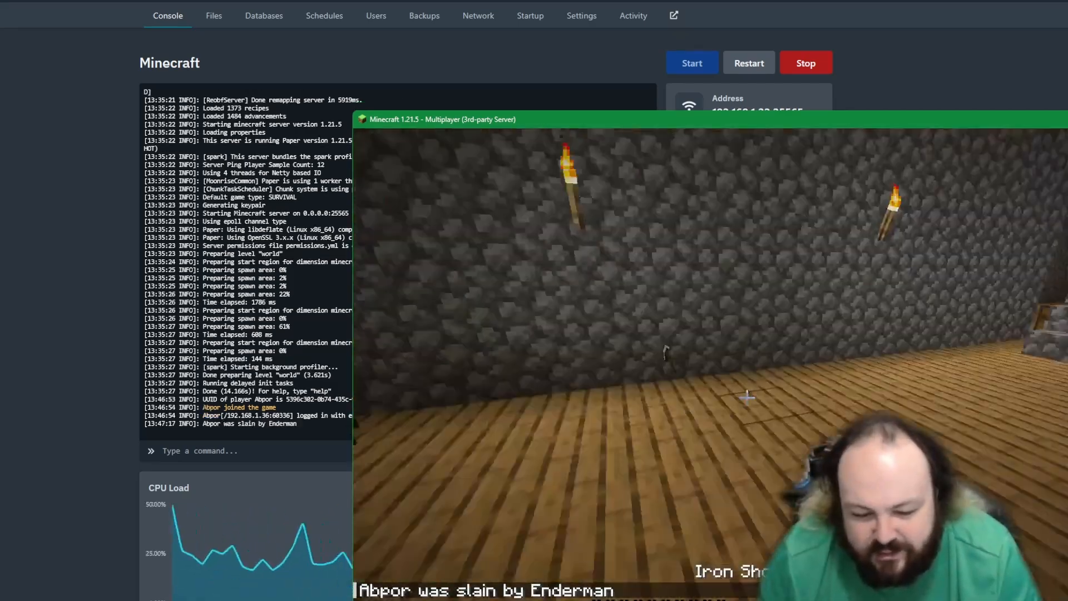
Step: Review the multiplayer key binds in the game options and return to the game
{"action": "key", "text": "Escape"}
{"action": "left_click", "coordinate": [679, 423]}
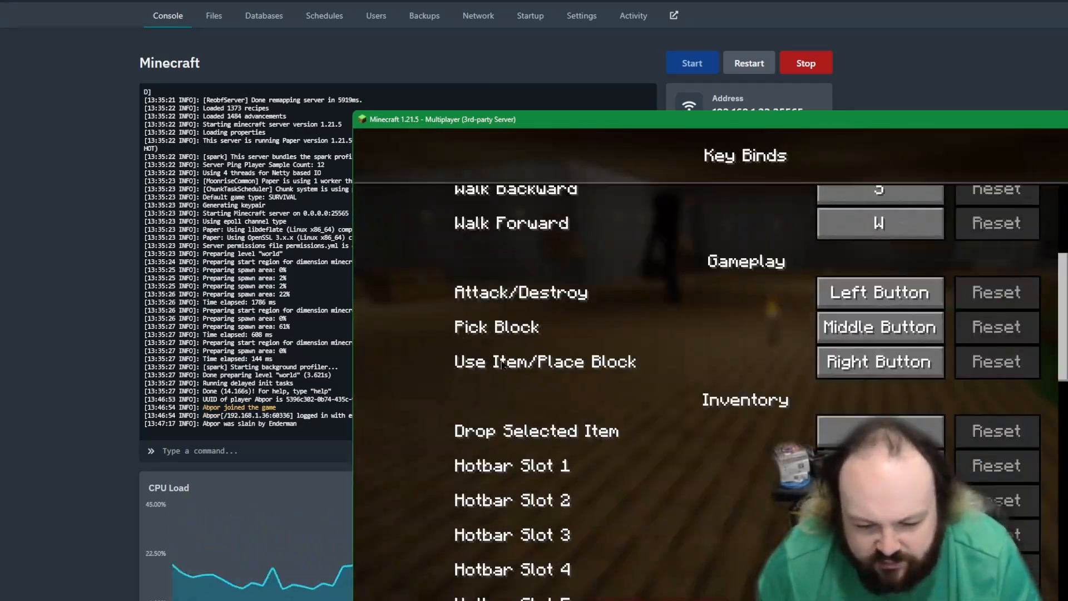
{"action": "scroll", "coordinate": [502, 364], "scroll_direction": "down", "scroll_amount": 20}
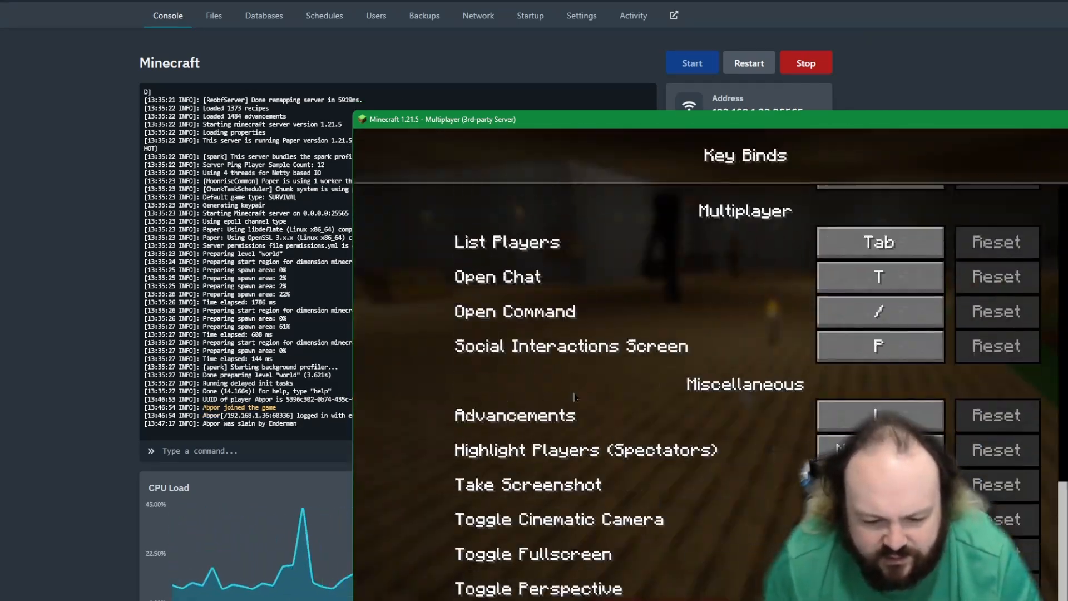
{"action": "key", "text": "Escape"}
{"action": "key", "text": "Escape"}
{"action": "key", "text": "Escape"}
{"action": "key", "text": "Escape"}
Step: Walk back through the base eating melon slices, and switch the held item to the iron sword
{"action": "key", "text": "w"}
{"action": "key", "text": "w"}
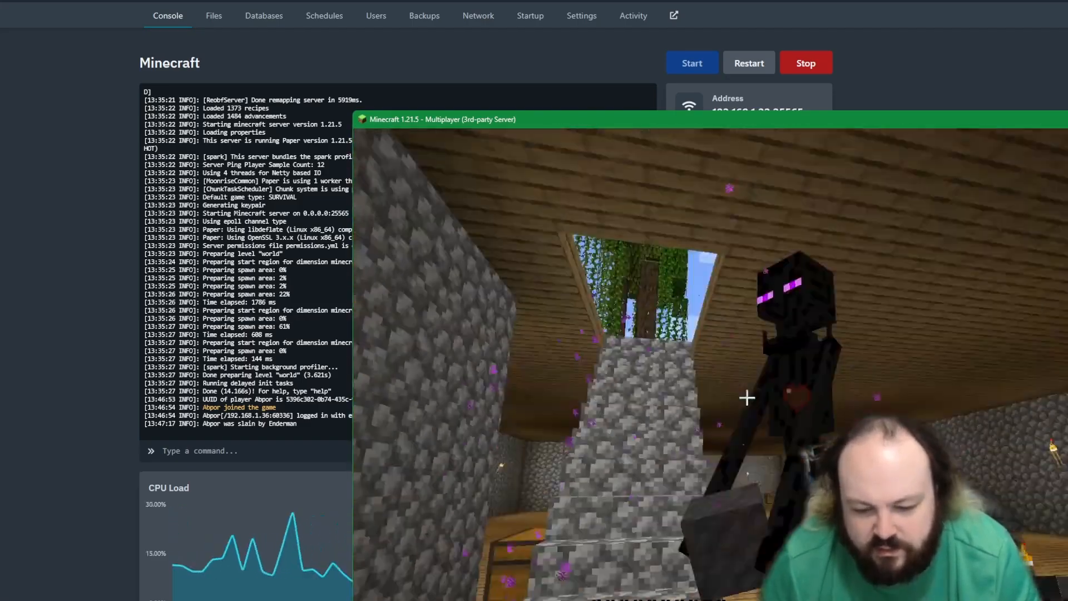
{"action": "left_click", "coordinate": [747, 397]}
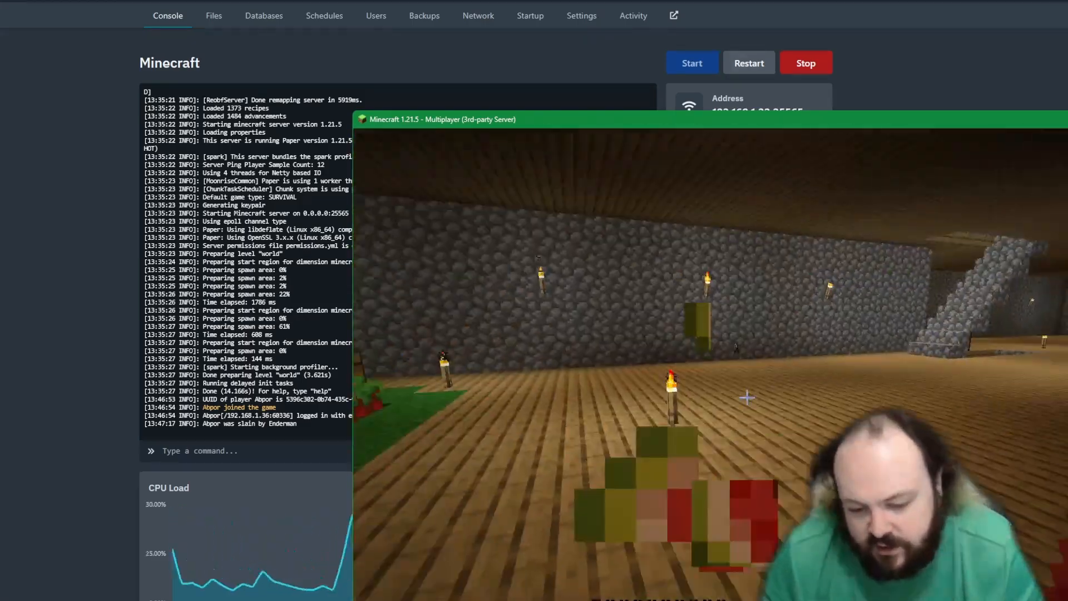
{"action": "key", "text": "e"}
{"action": "key", "text": "e"}
{"action": "right_click", "coordinate": [746, 398]}
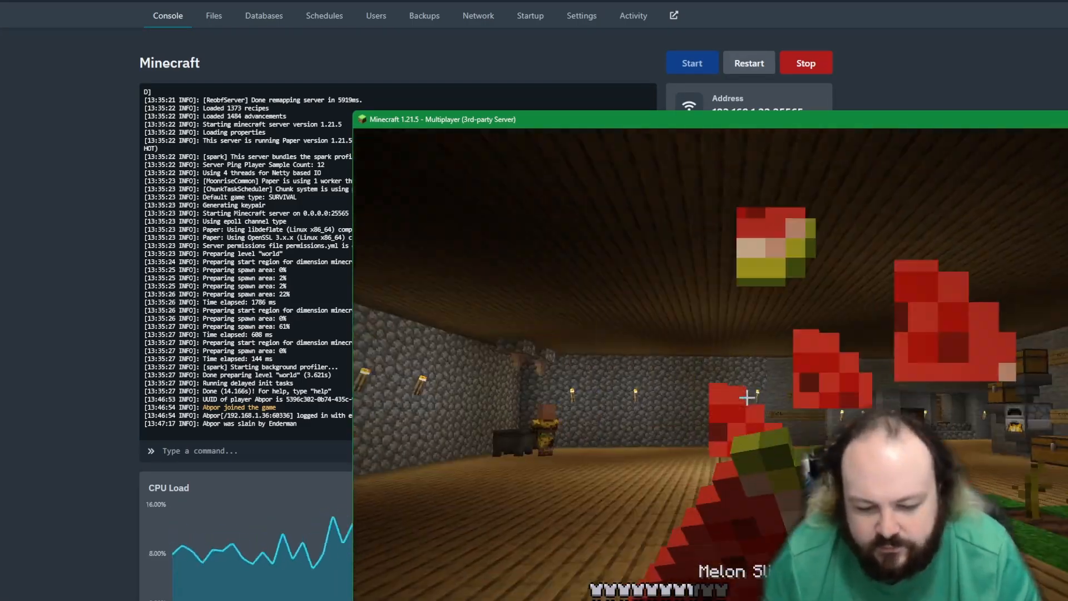
{"action": "scroll", "coordinate": [747, 397], "scroll_direction": "up", "scroll_amount": 2}
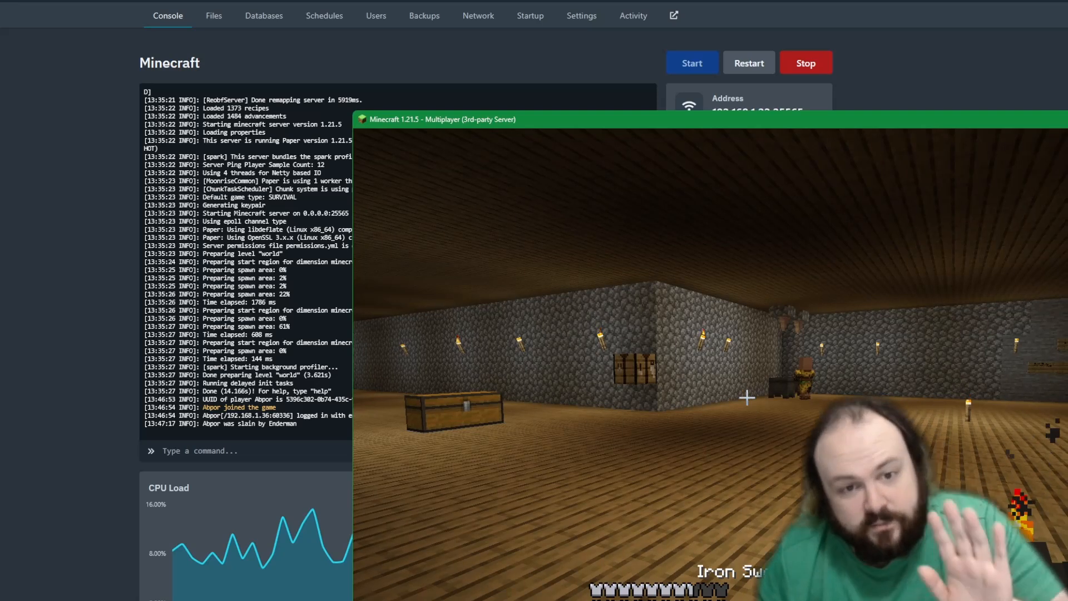
Step: Move the game window so its whole view fits on screen, look around the base briefly, and pause the game
{"action": "key", "text": "Escape"}
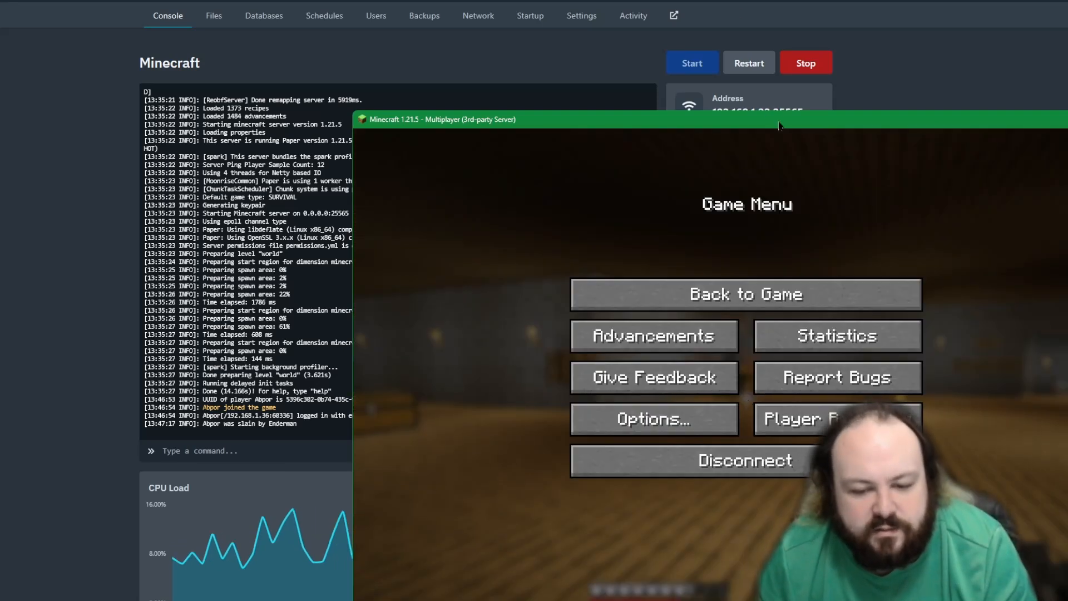
{"action": "left_click_drag", "start_coordinate": [779, 125], "coordinate": [634, 25]}
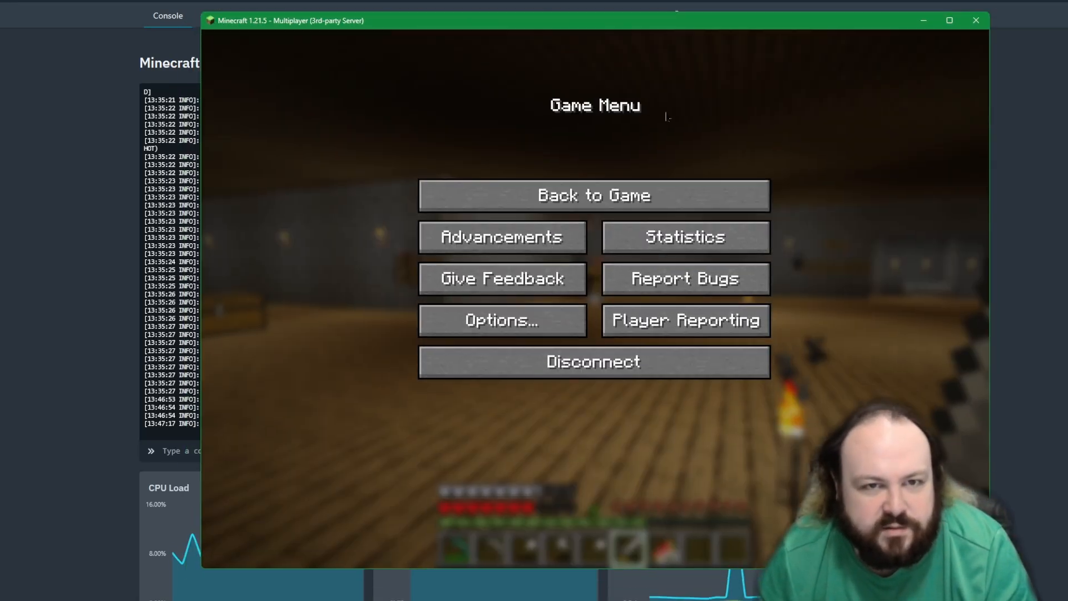
{"action": "left_click", "coordinate": [676, 196]}
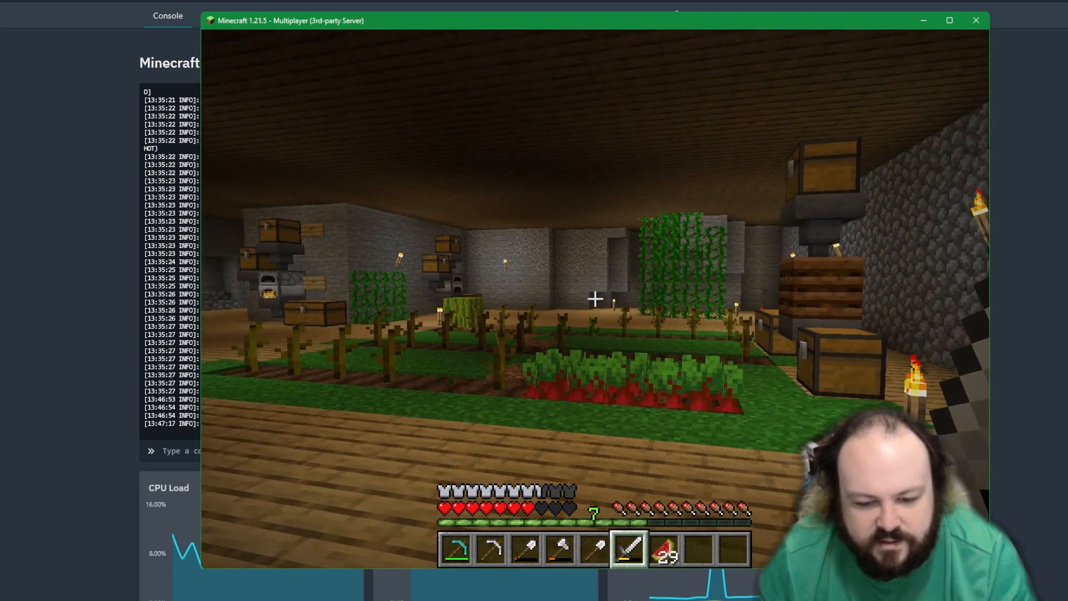
{"action": "key", "text": "Escape"}
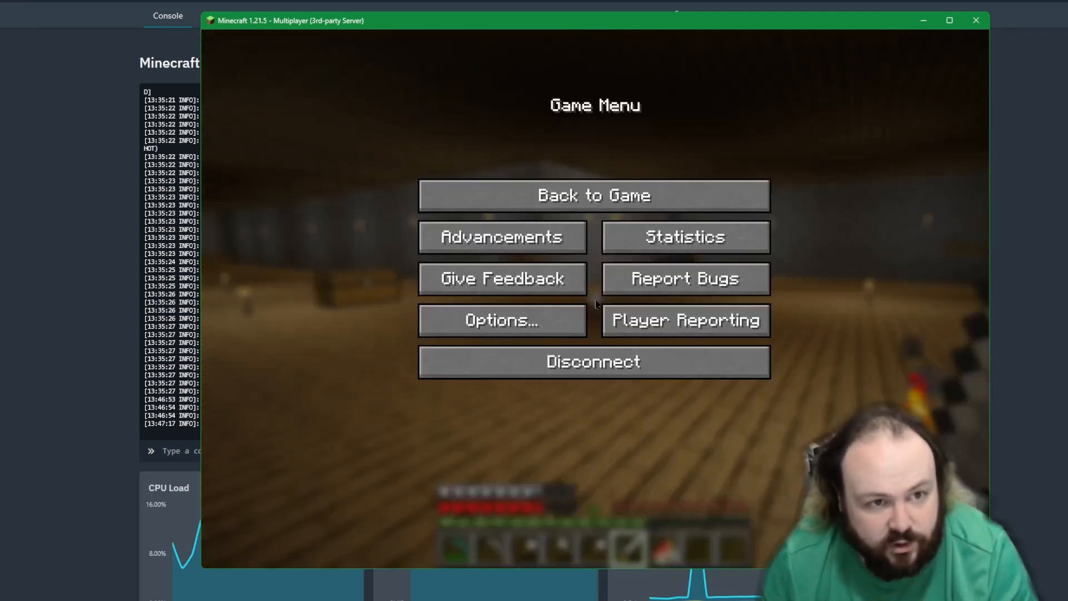
Step: Switch to the server panel and examine the console log entries for the player's connection
{"action": "key", "text": "alt+Tab"}
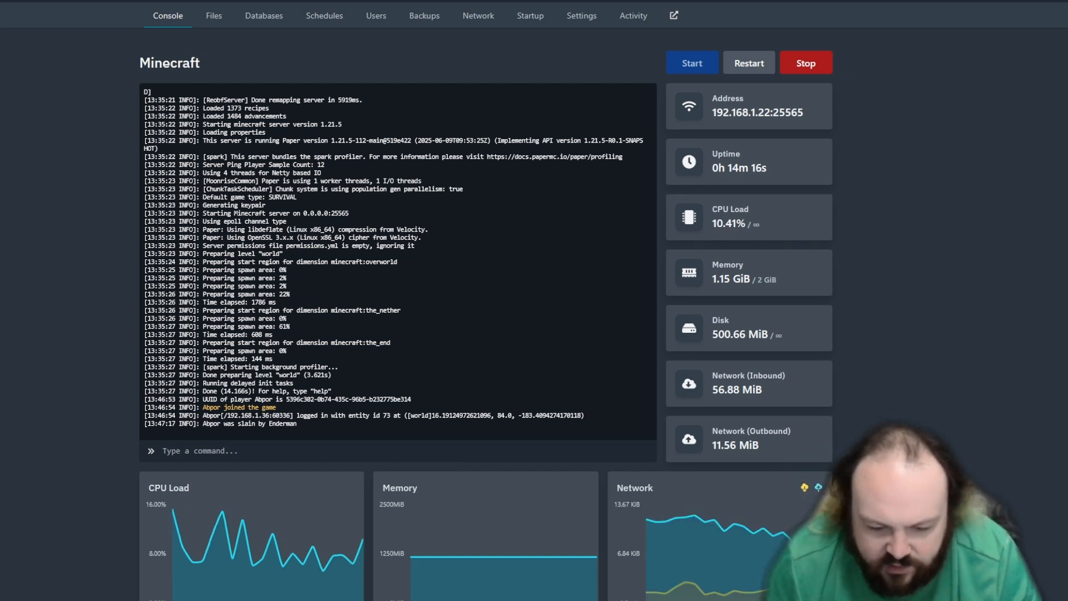
{"action": "left_click_drag", "start_coordinate": [435, 394], "coordinate": [294, 400]}
{"action": "left_click", "coordinate": [293, 399]}
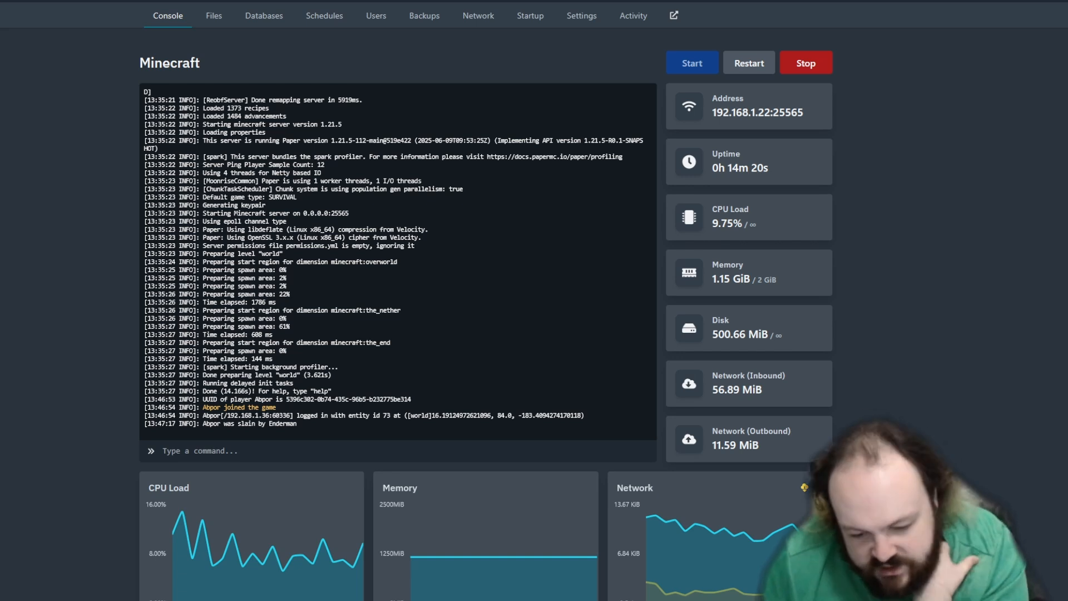
{"action": "key", "text": "alt+Tab"}
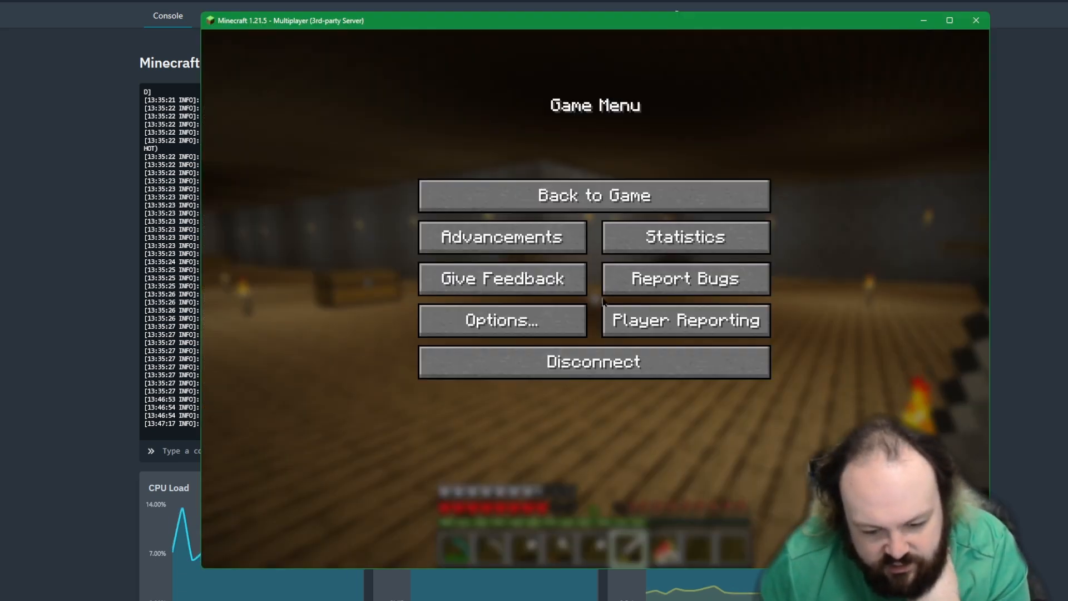
Step: Resume the Minecraft game to eat more melon slices, and switch the held item back to the iron sword
{"action": "left_click", "coordinate": [594, 195]}
{"action": "scroll", "coordinate": [594, 299], "scroll_direction": "up", "scroll_amount": 1}
{"action": "scroll", "coordinate": [595, 299], "scroll_direction": "down", "scroll_amount": 2}
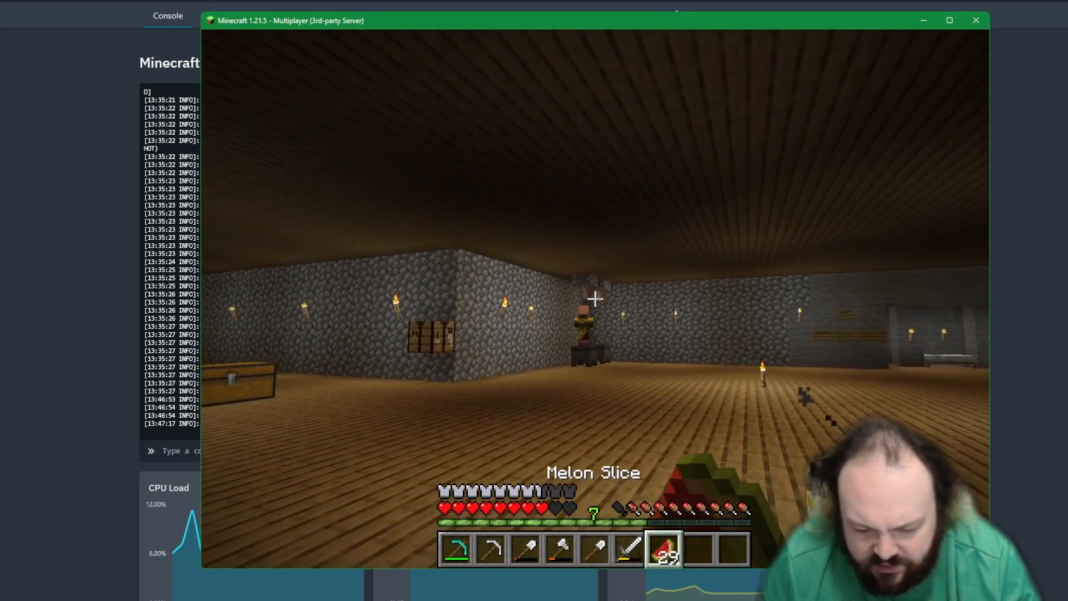
{"action": "right_click", "coordinate": [595, 298]}
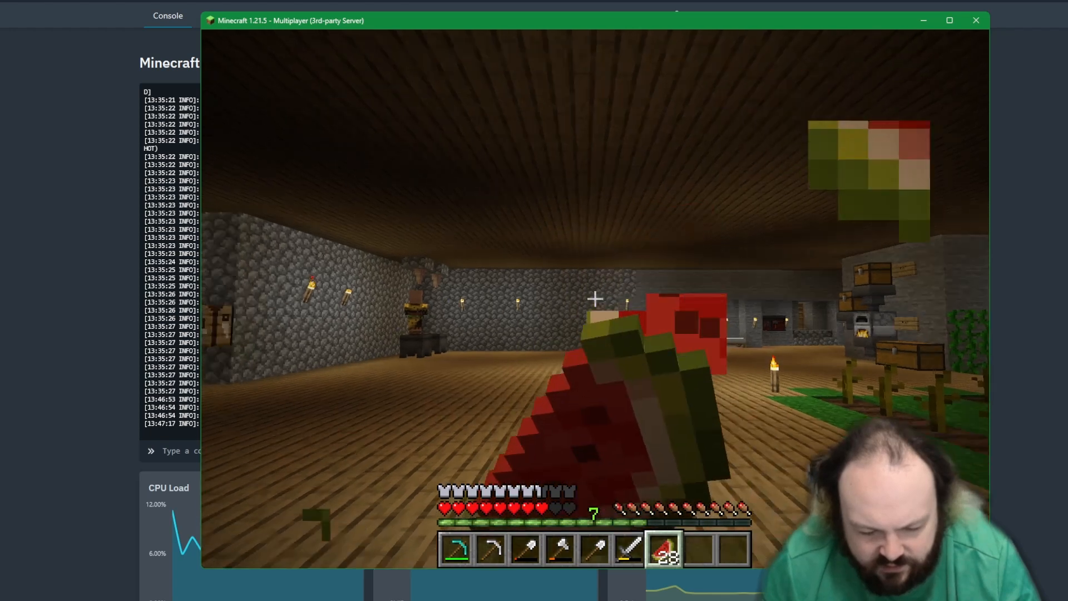
{"action": "scroll", "coordinate": [595, 298], "scroll_direction": "up", "scroll_amount": 1}
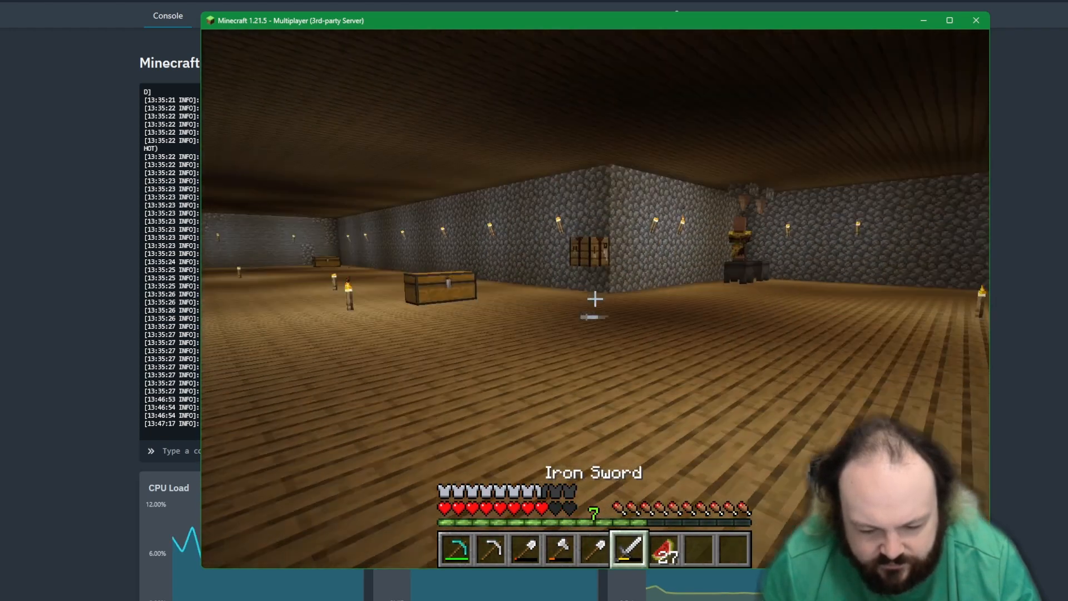
Step: Disconnect from the server and quit Minecraft
{"action": "key", "text": "Escape"}
{"action": "left_click", "coordinate": [606, 358]}
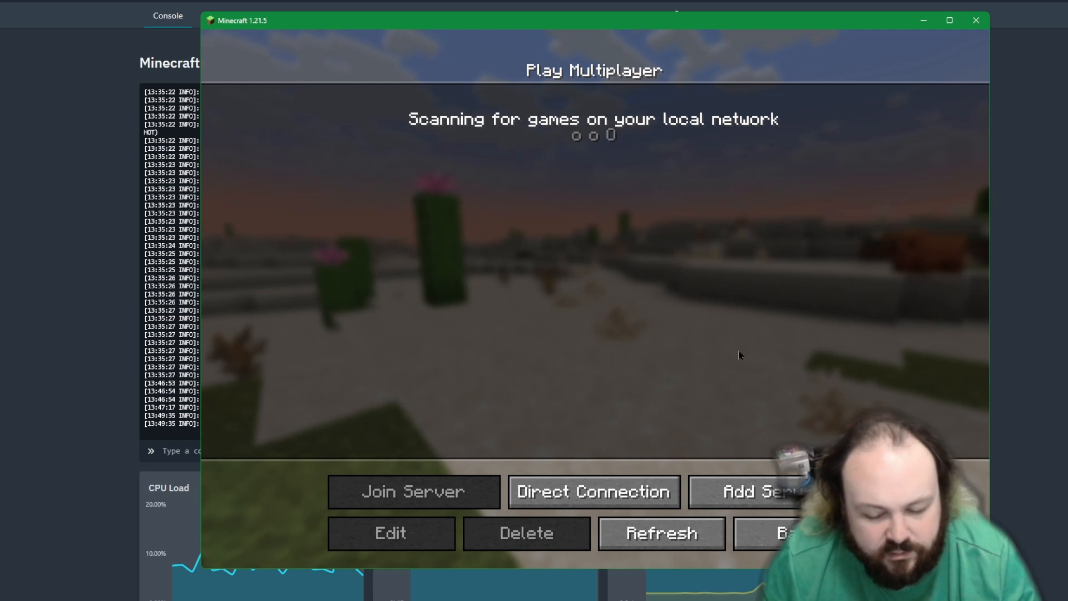
{"action": "key", "text": "Escape"}
{"action": "left_click", "coordinate": [683, 408]}
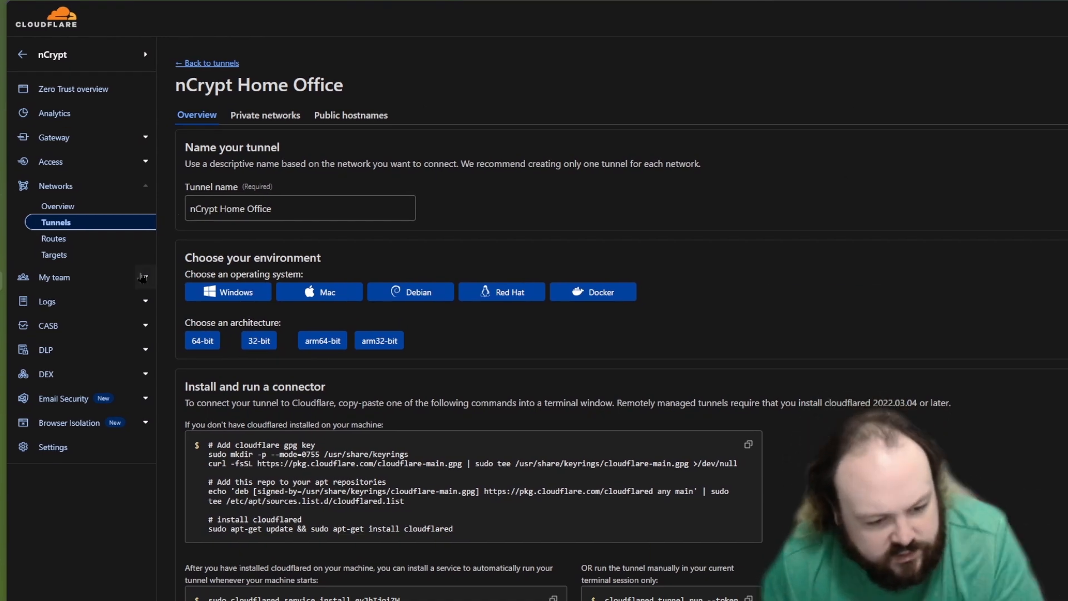
Step: Switch to Cloudflare Zero Trust and open the Tunnels section under Networks
{"action": "left_click", "coordinate": [56, 222]}
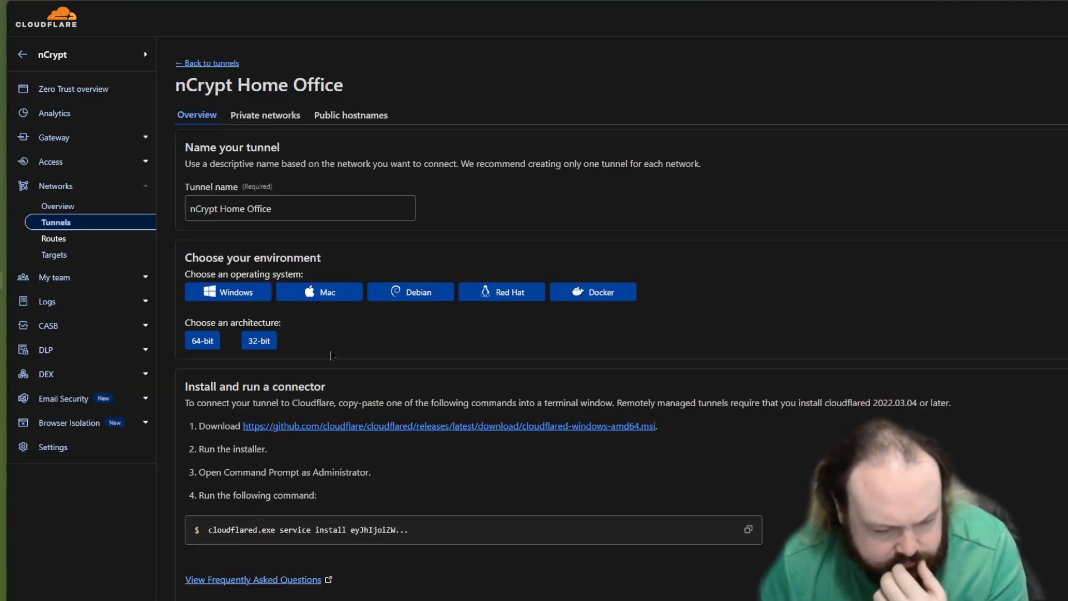
Step: Add a public hostname to the nCrypt Home Office tunnel with subdomain minecraft and domain xncrypt.net
{"action": "left_click", "coordinate": [385, 125]}
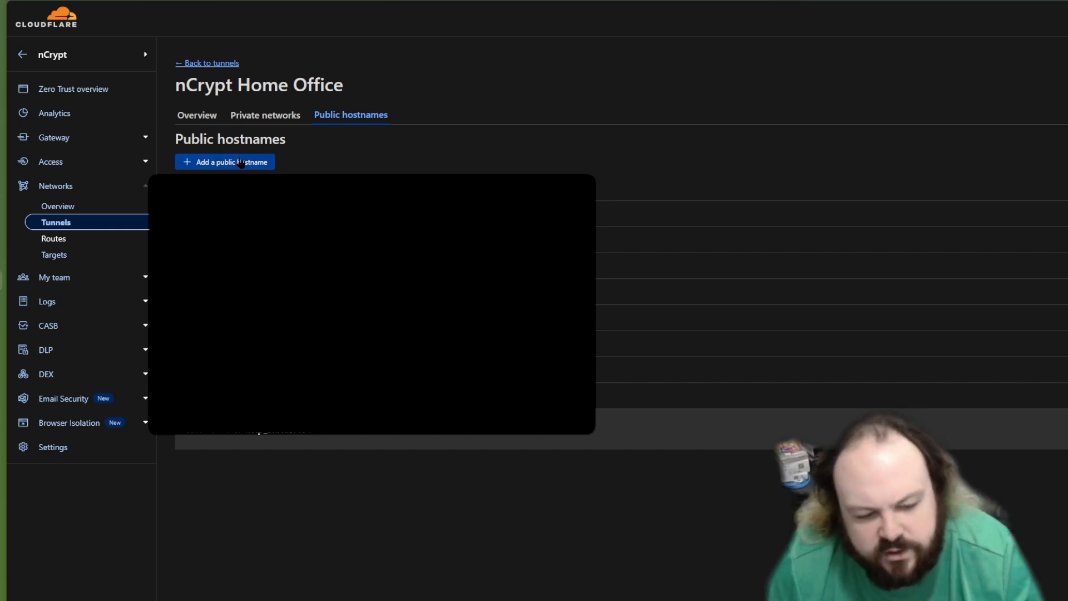
{"action": "left_click", "coordinate": [223, 163]}
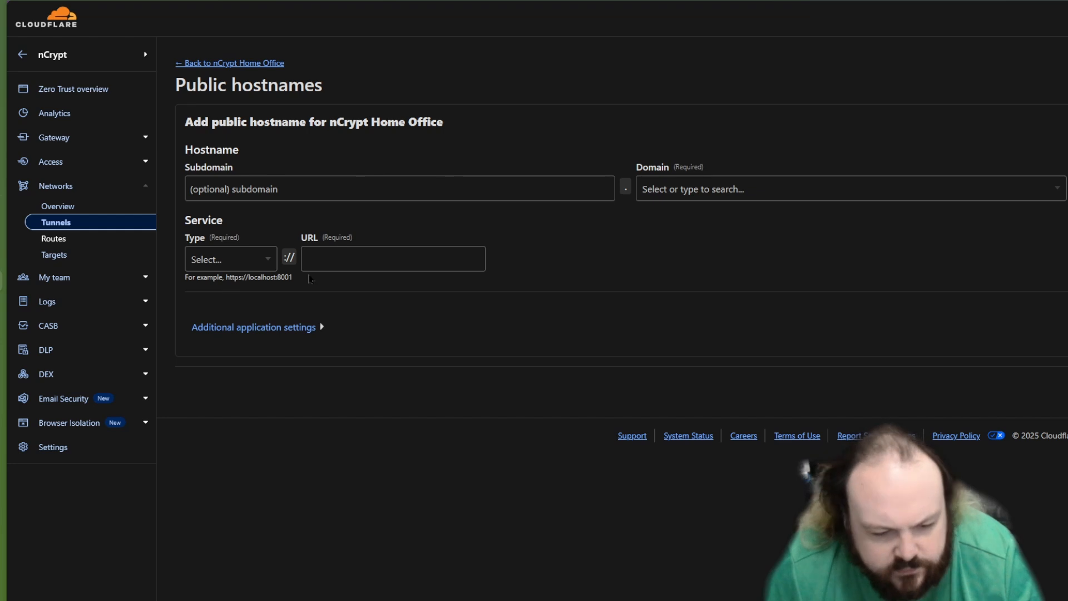
{"action": "left_click", "coordinate": [332, 193]}
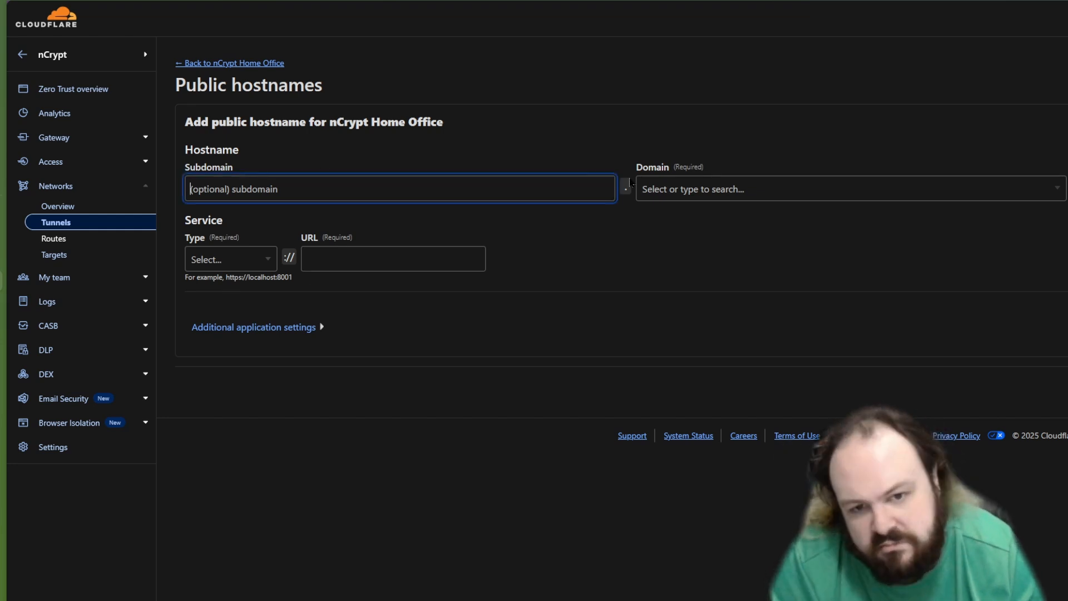
{"action": "type", "text": "mine"}
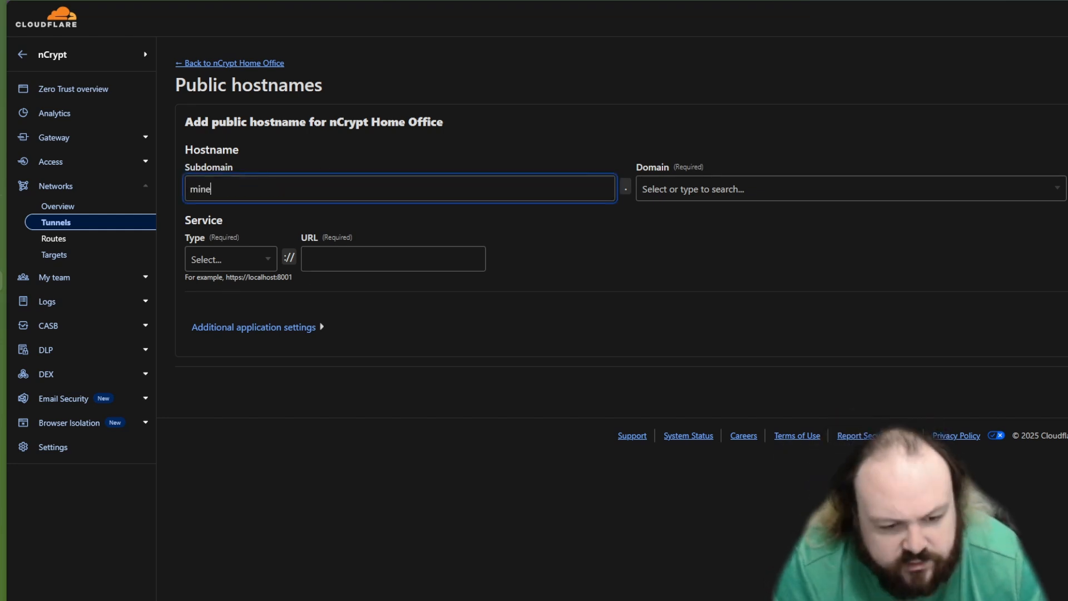
{"action": "type", "text": "craft"}
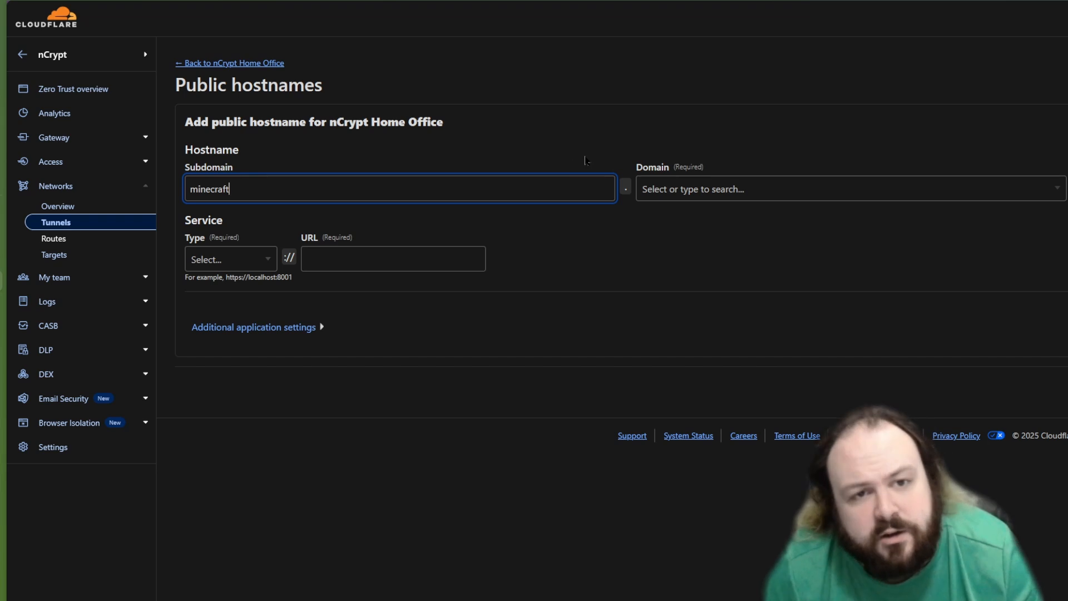
{"action": "left_click", "coordinate": [867, 188]}
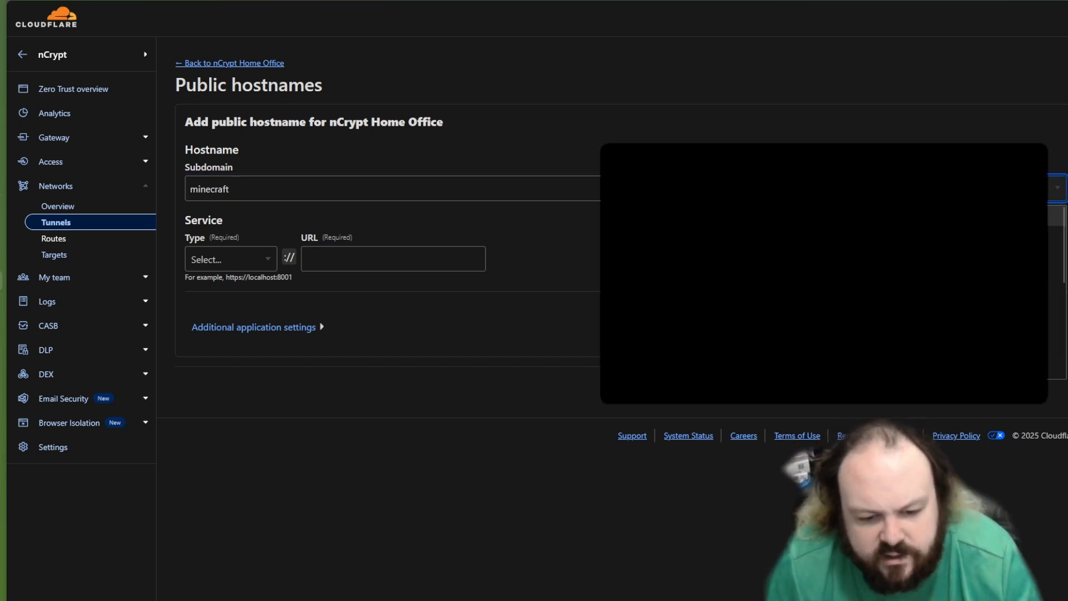
{"action": "scroll", "coordinate": [868, 213], "scroll_direction": "down", "scroll_amount": 4}
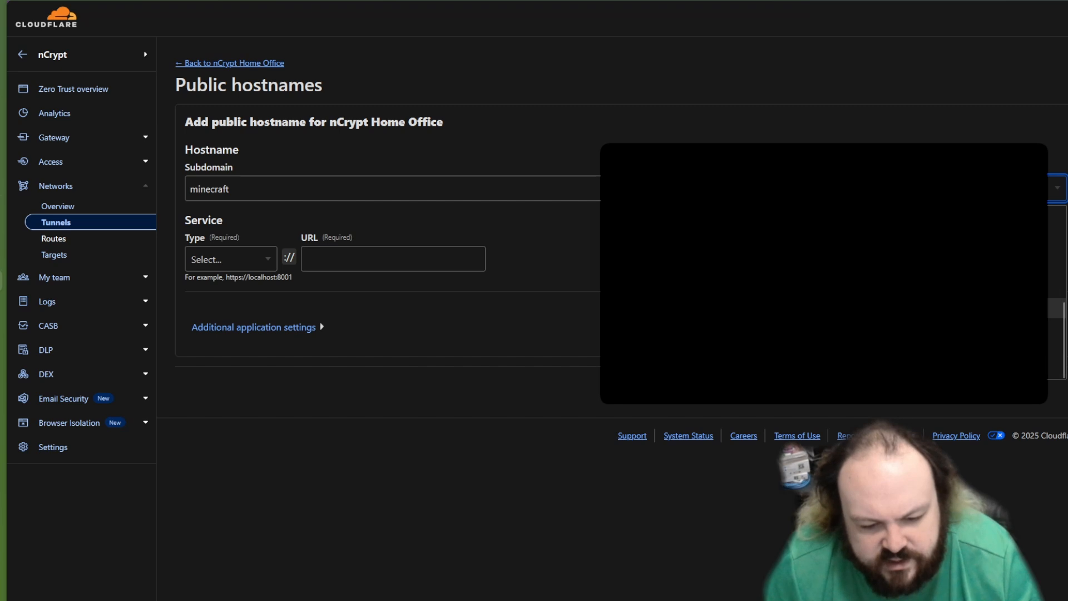
{"action": "left_click", "coordinate": [717, 267]}
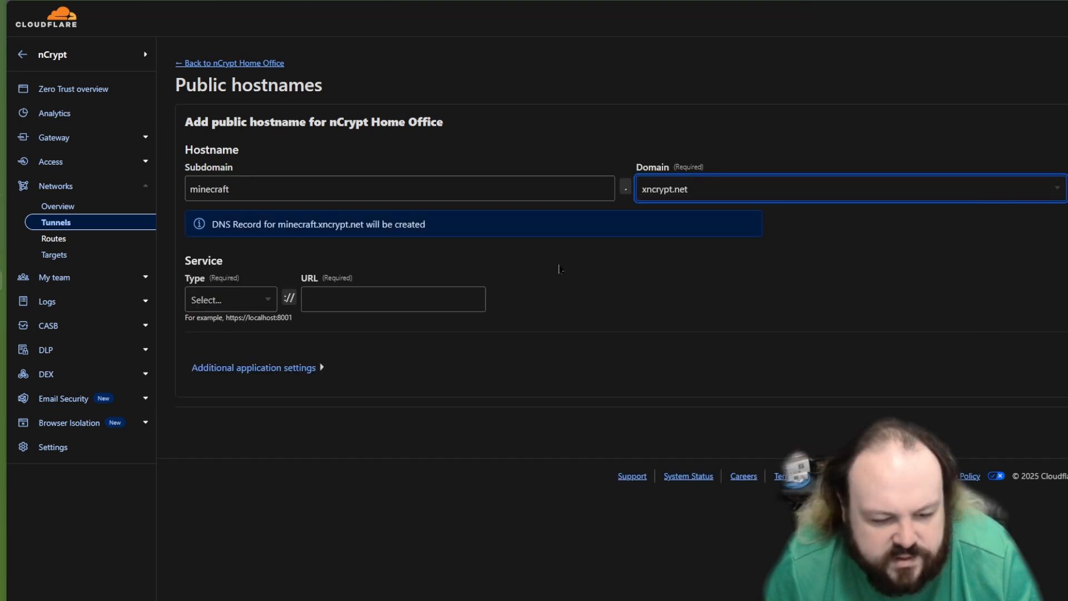
{"action": "left_click", "coordinate": [516, 227]}
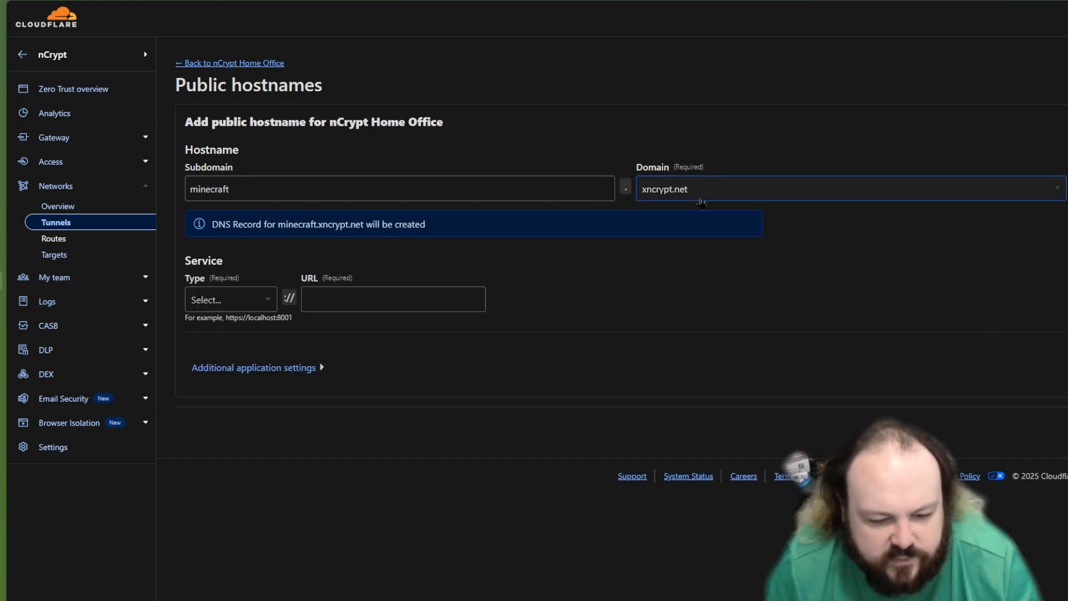
{"action": "left_click", "coordinate": [640, 193]}
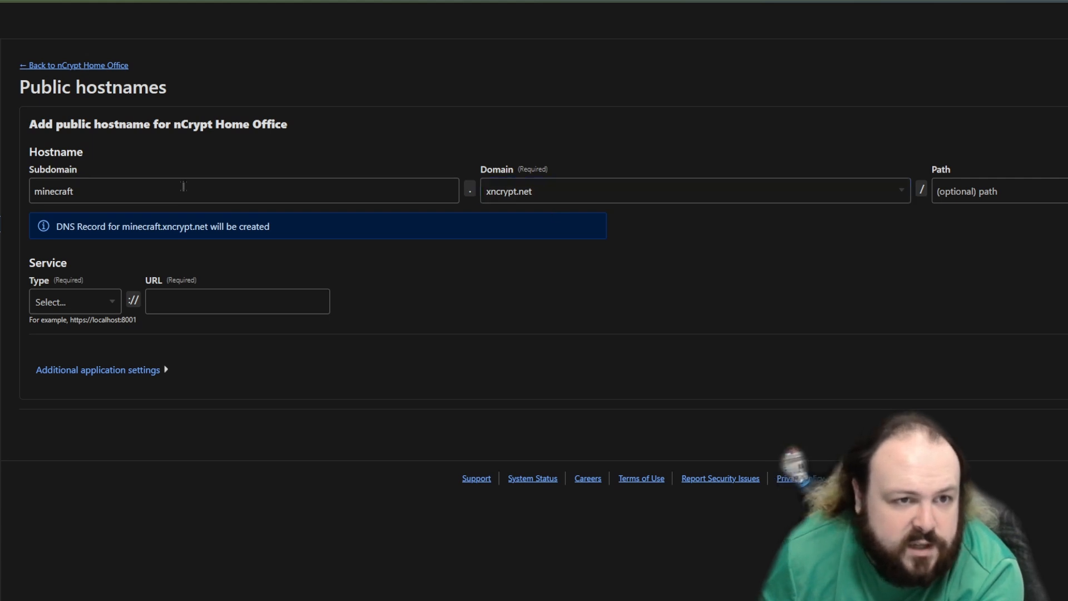
Step: Set the hostname's service type to TCP and its URL to 192.168.1.22:25565
{"action": "left_click", "coordinate": [103, 300]}
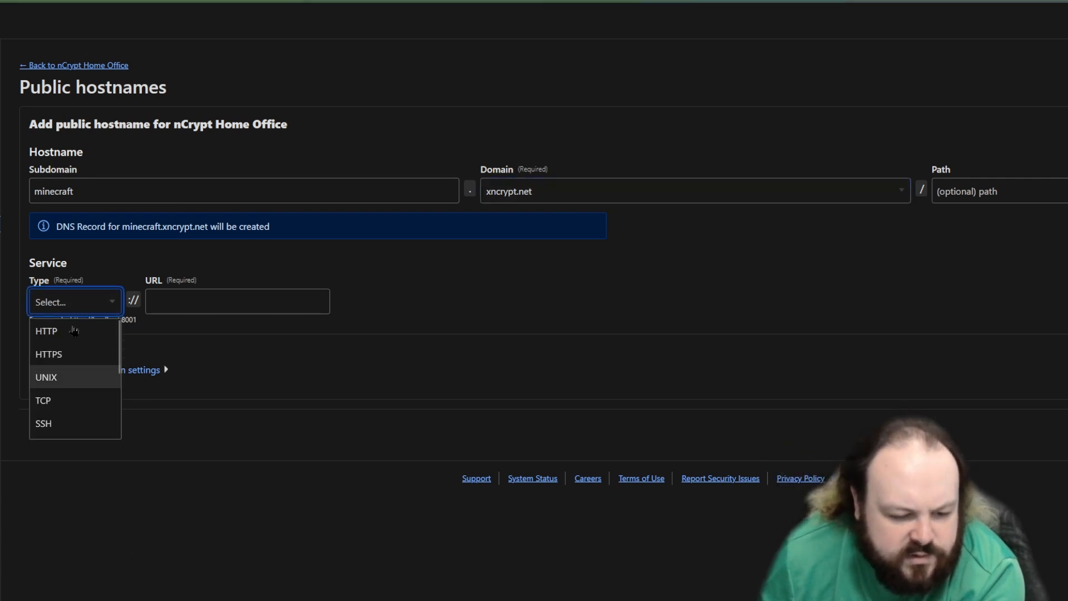
{"action": "scroll", "coordinate": [111, 401], "scroll_direction": "down", "scroll_amount": 2}
{"action": "scroll", "coordinate": [111, 402], "scroll_direction": "up", "scroll_amount": 2}
{"action": "left_click", "coordinate": [111, 400]}
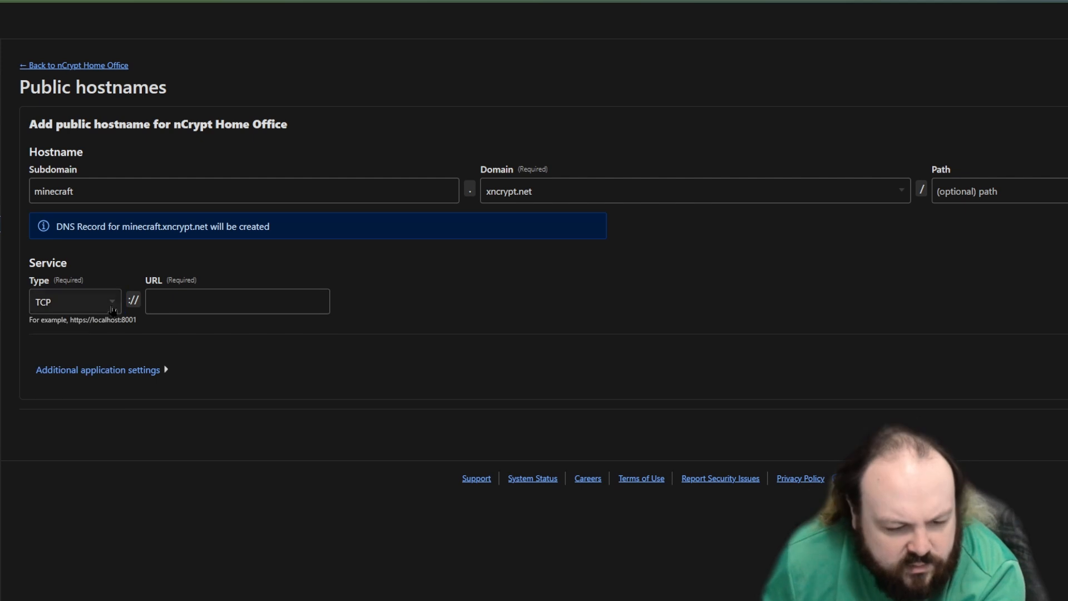
{"action": "key", "text": "Tab"}
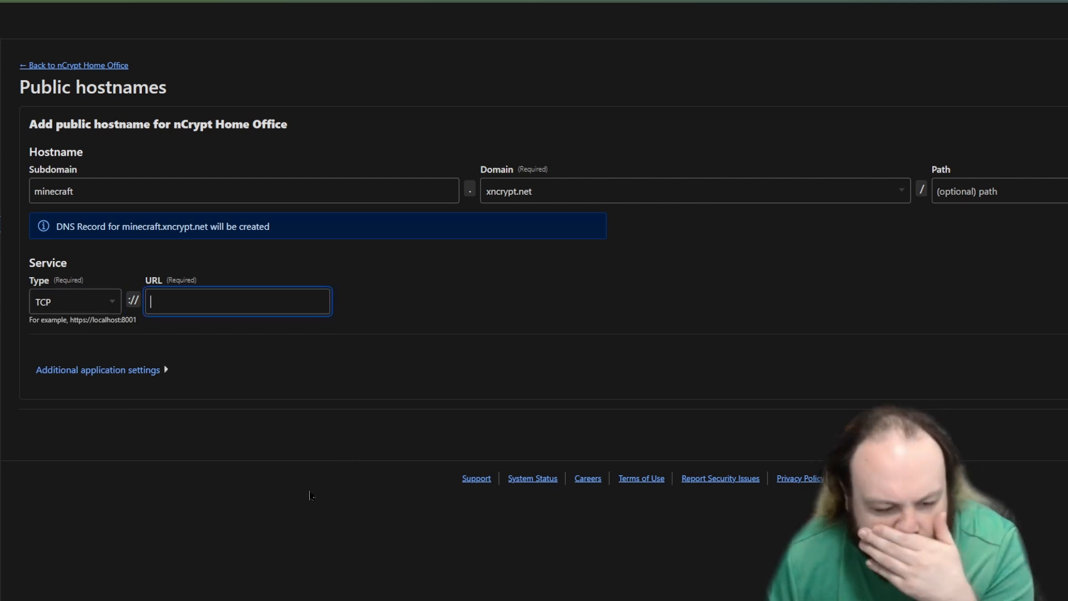
{"action": "left_click", "coordinate": [500, 597]}
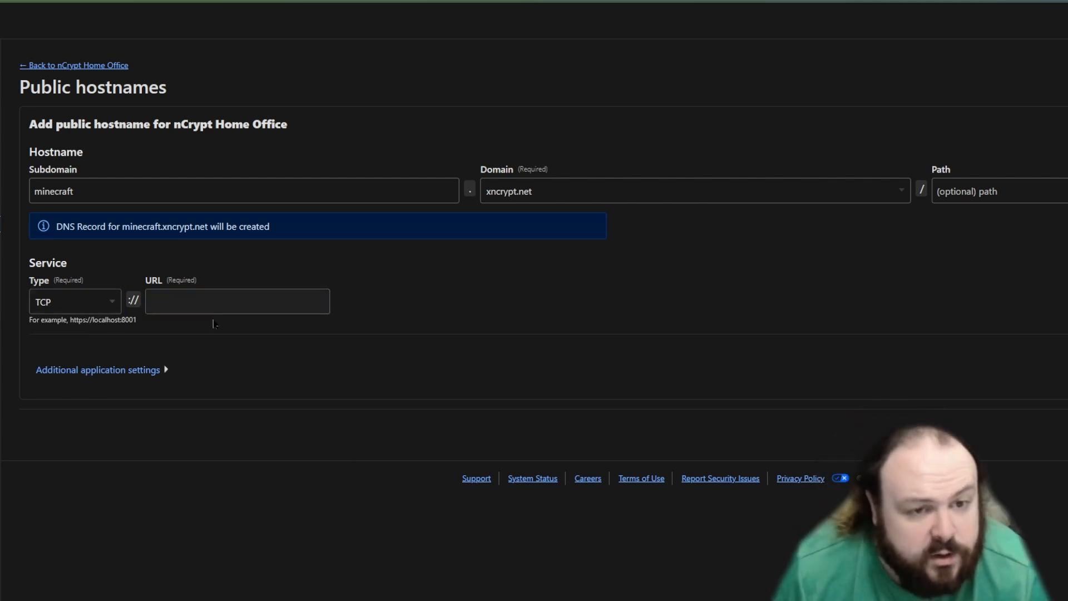
{"action": "left_click", "coordinate": [218, 300]}
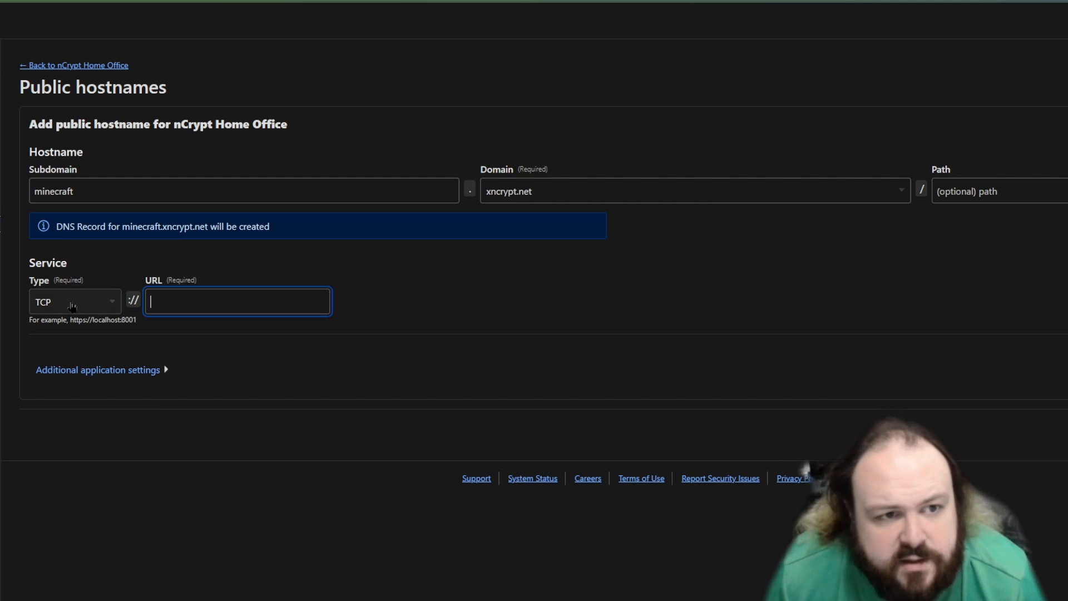
{"action": "left_click", "coordinate": [1, 310]}
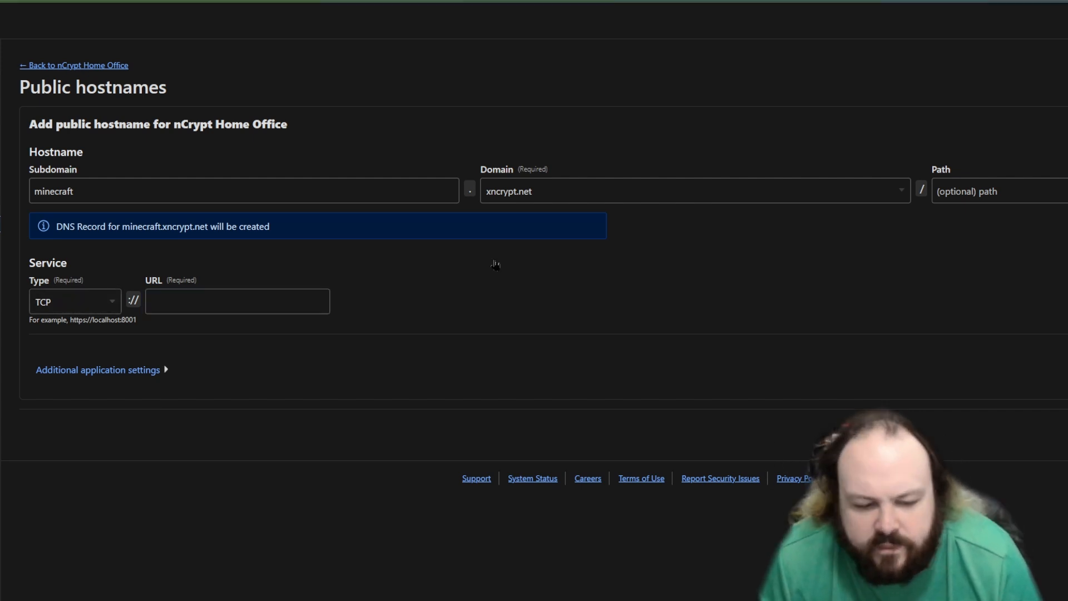
{"action": "left_click", "coordinate": [270, 301]}
{"action": "type", "text": "192.168.1.22:25565"}
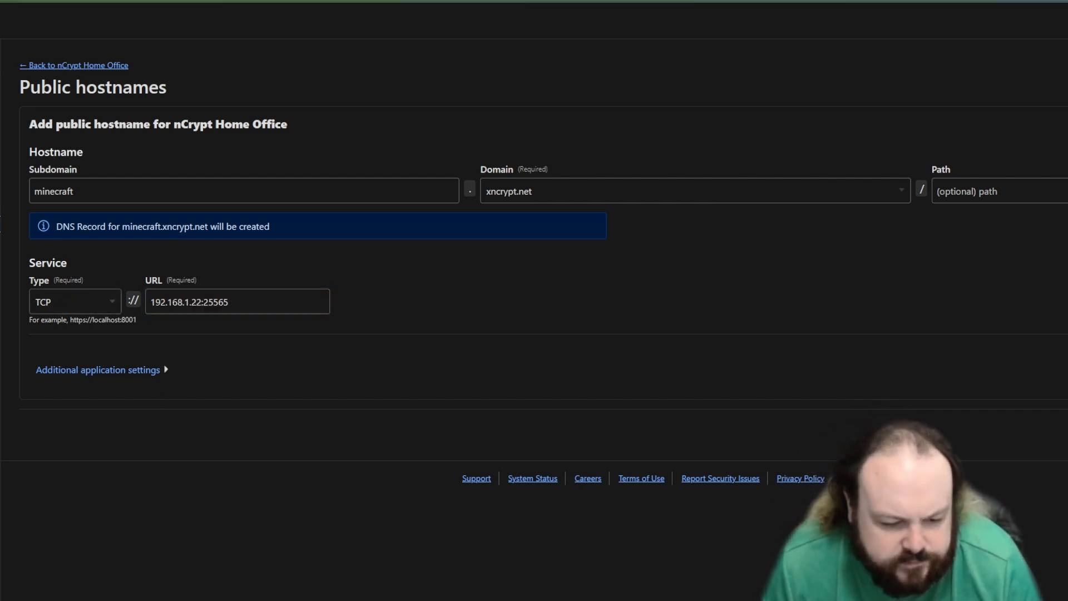
Step: Review the hostname's additional application settings without changing them, and save the public hostname
{"action": "left_click", "coordinate": [97, 369]}
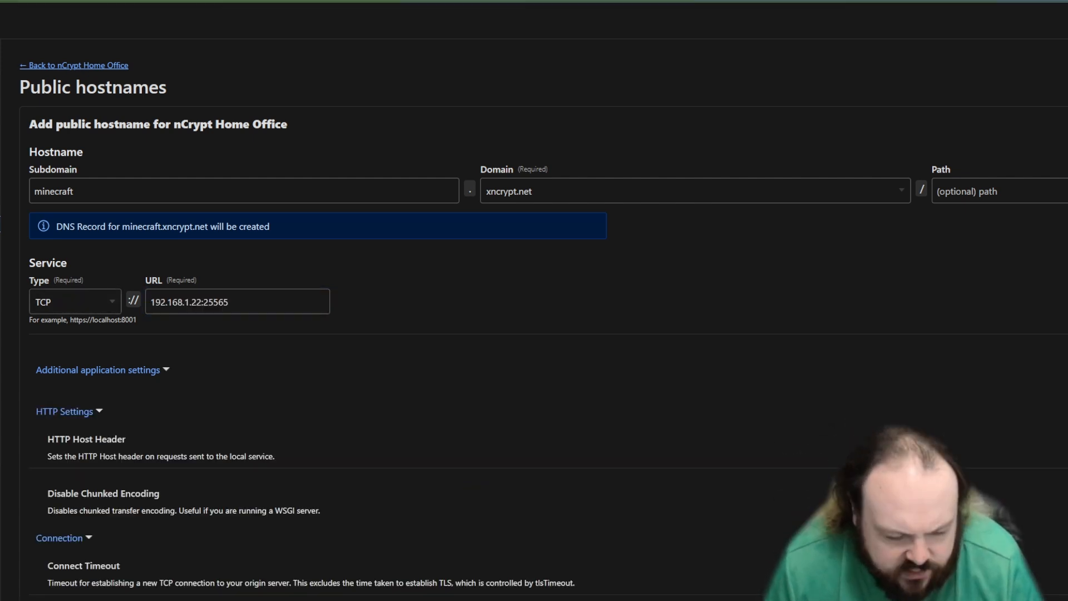
{"action": "left_click", "coordinate": [82, 416]}
{"action": "left_click", "coordinate": [59, 448]}
{"action": "left_click", "coordinate": [48, 491]}
{"action": "left_click", "coordinate": [98, 370]}
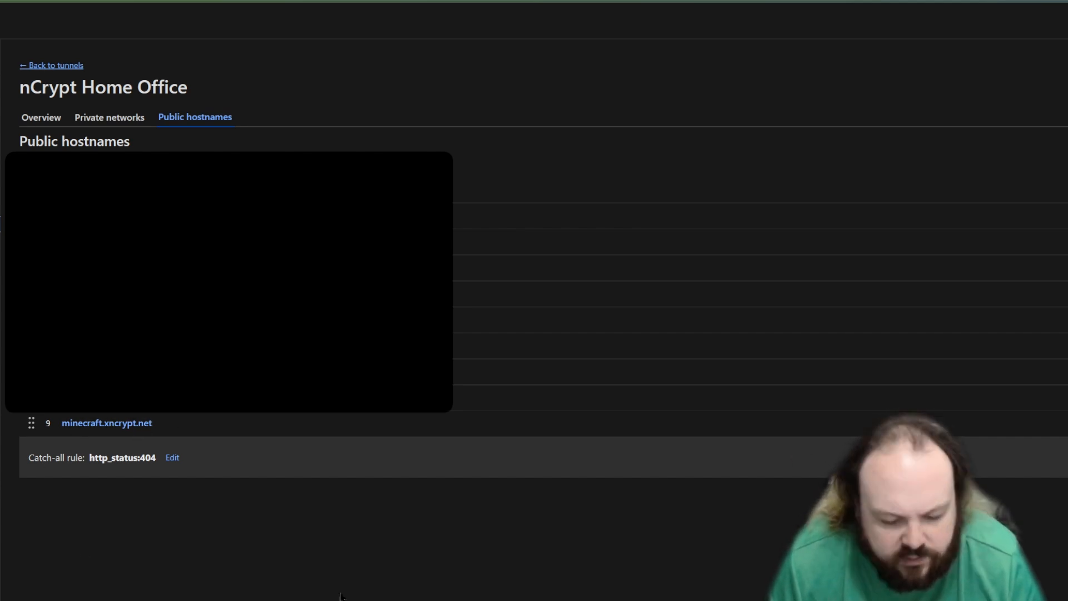
Step: Switch to MobaXterm, start a new local terminal, and run dig on its own and for google.com
{"action": "key", "text": "alt+Tab"}
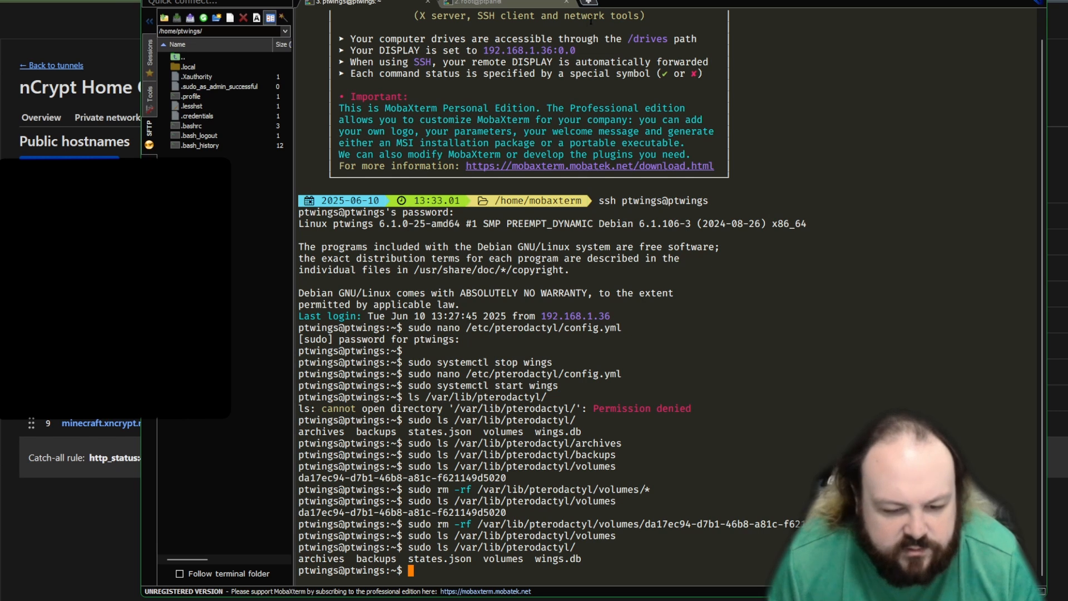
{"action": "left_click", "coordinate": [588, 2]}
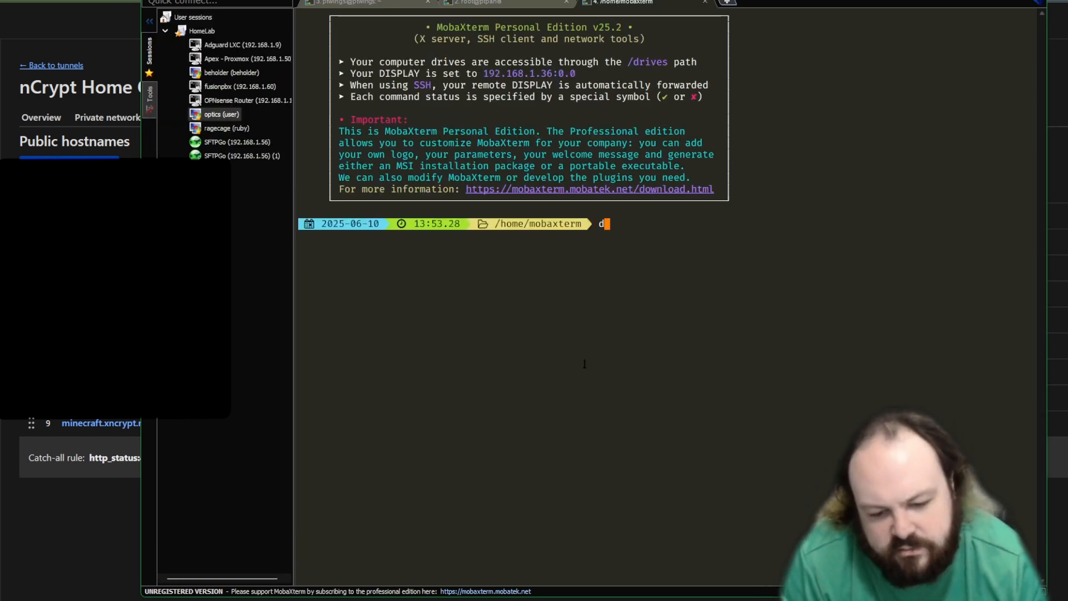
{"action": "type", "text": "dig"}
{"action": "key", "text": "Return"}
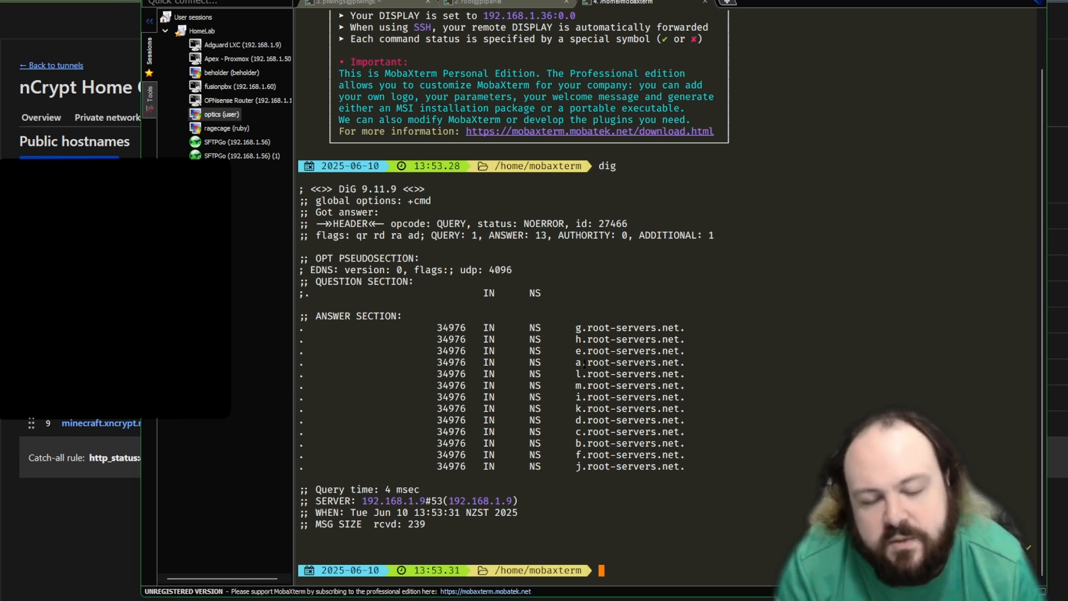
{"action": "type", "text": "dig google.com"}
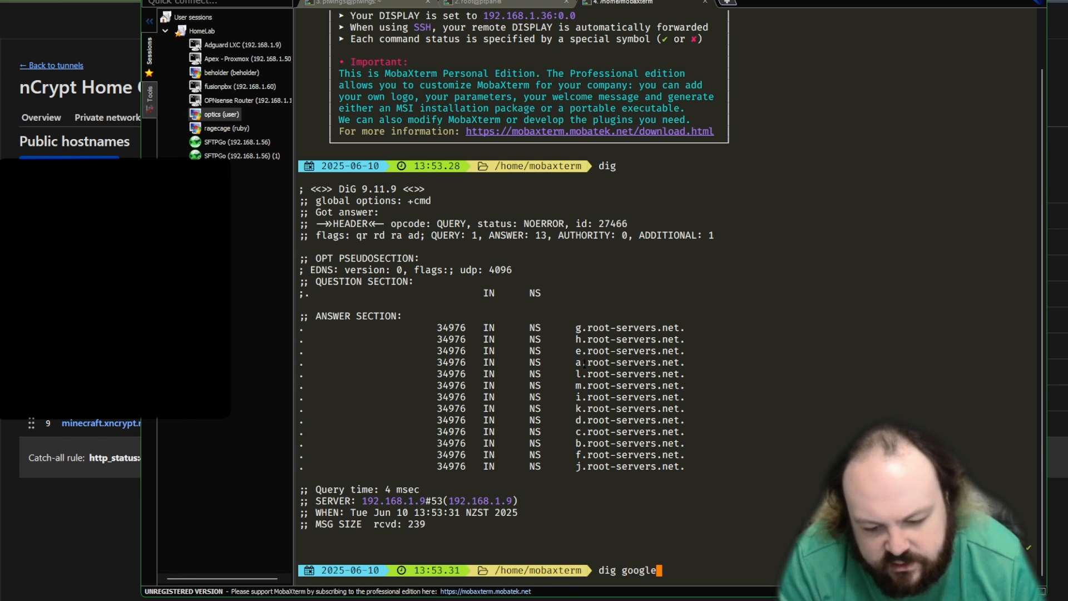
{"action": "key", "text": "Return"}
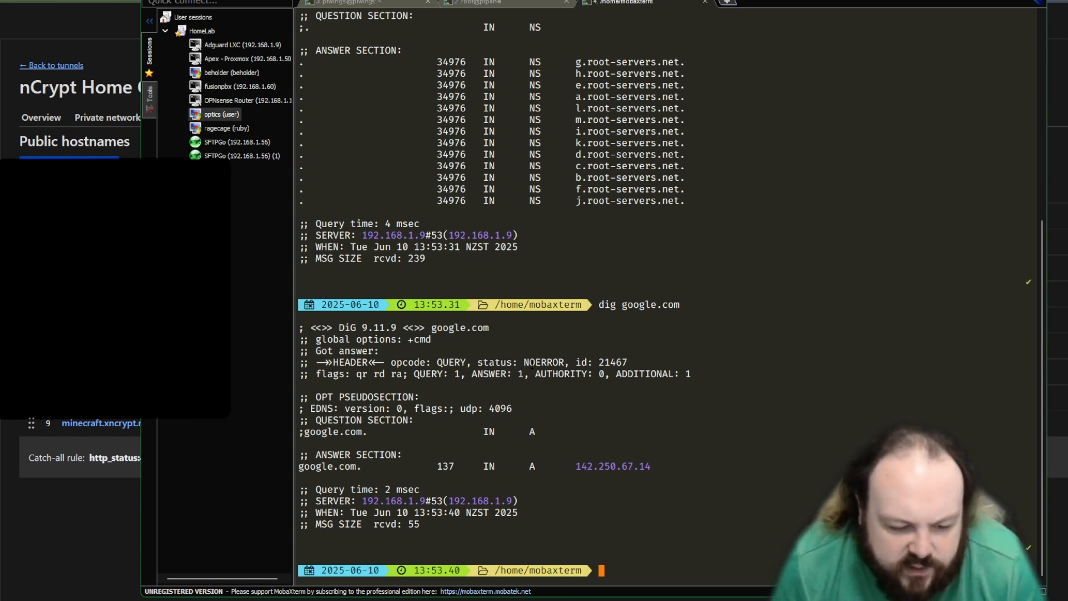
{"action": "key", "text": "alt+Tab"}
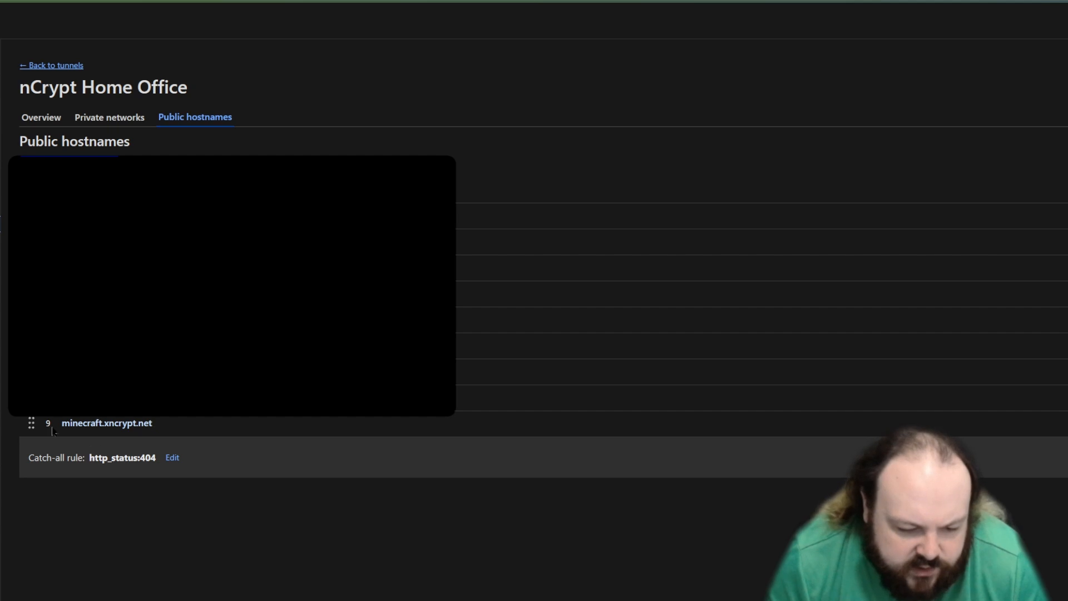
{"action": "key", "text": "alt+Tab"}
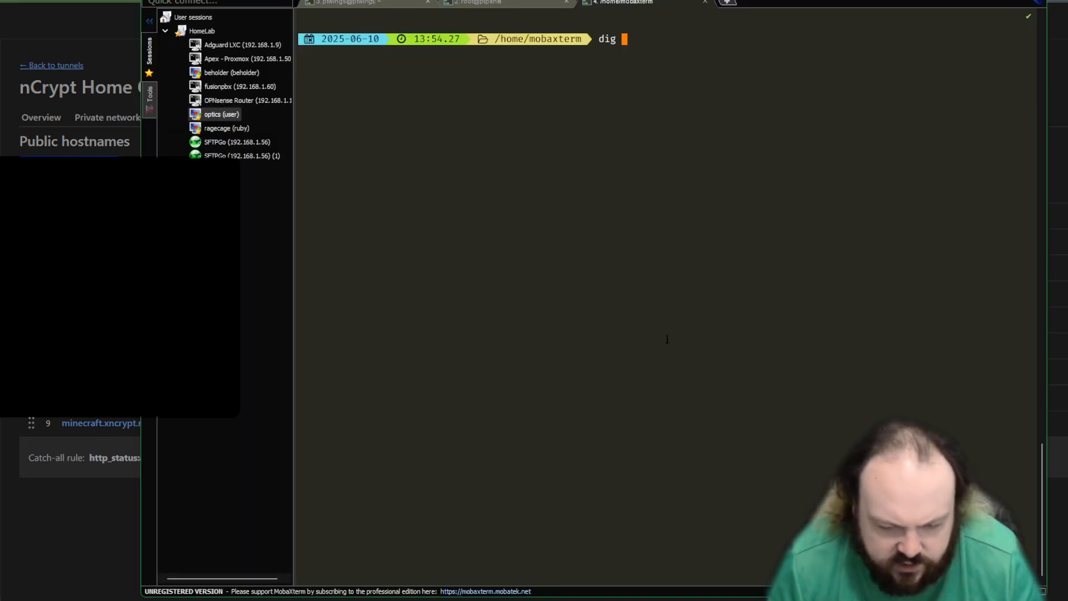
{"action": "right_click", "coordinate": [653, 266]}
{"action": "key", "text": "Left"}
{"action": "key", "text": "Left"}
{"action": "key", "text": "Left"}
{"action": "key", "text": "Left"}
{"action": "key", "text": "Left"}
{"action": "key", "text": "Left"}
{"action": "key", "text": "Left"}
{"action": "key", "text": "Left"}
{"action": "key", "text": "Left"}
{"action": "key", "text": "Left"}
{"action": "key", "text": "Left"}
{"action": "key", "text": "Left"}
{"action": "key", "text": "Left"}
{"action": "key", "text": "Left"}
{"action": "key", "text": "Left"}
{"action": "key", "text": "Left"}
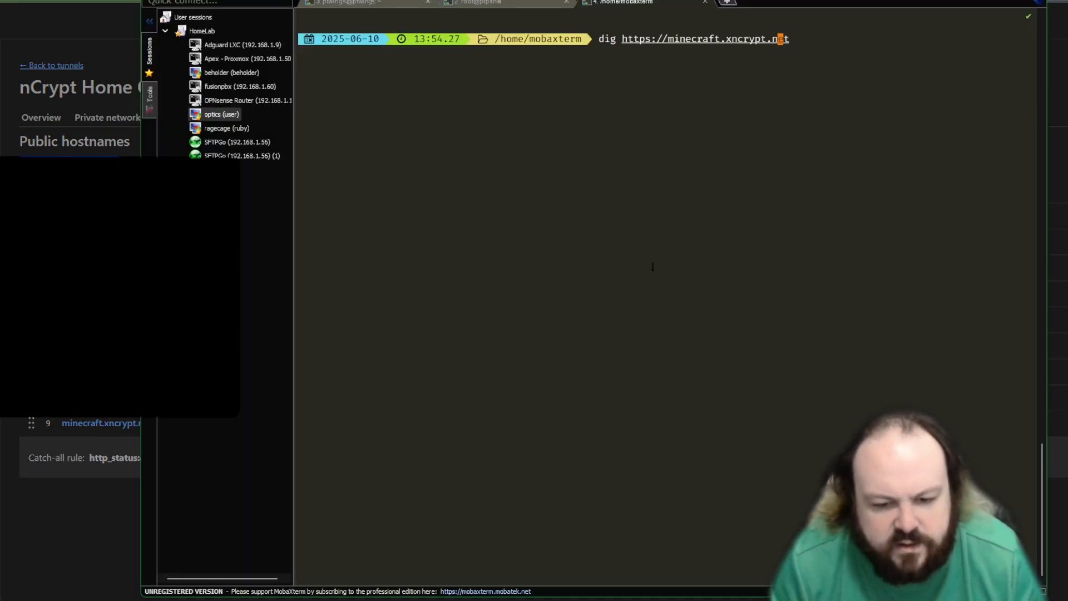
{"action": "key", "text": "Left"}
{"action": "key", "text": "Left"}
{"action": "key", "text": "Left"}
{"action": "key", "text": "Left"}
{"action": "key", "text": "Left"}
{"action": "key", "text": "BackSpace"}
{"action": "key", "text": "BackSpace"}
{"action": "key", "text": "BackSpace"}
{"action": "key", "text": "BackSpace"}
{"action": "key", "text": "BackSpace"}
{"action": "key", "text": "BackSpace"}
{"action": "key", "text": "BackSpace"}
{"action": "key", "text": "BackSpace"}
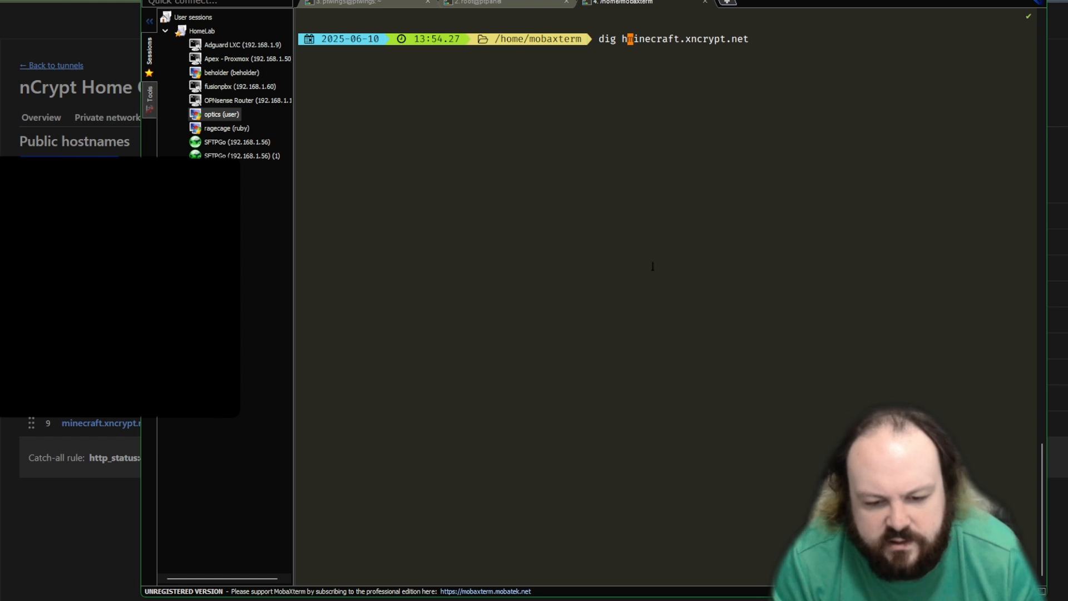
{"action": "key", "text": "Return"}
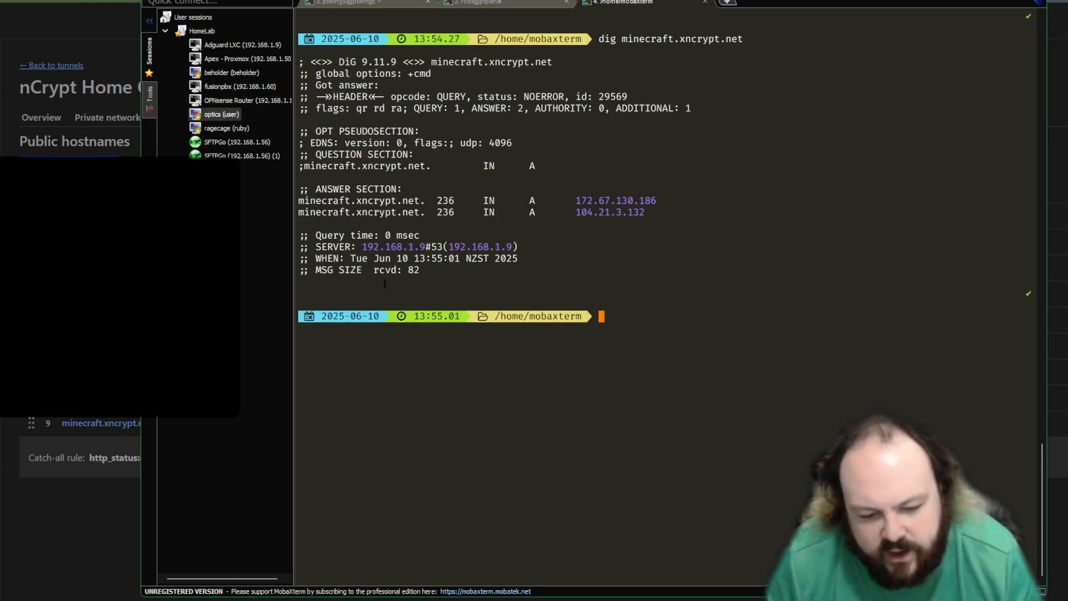
{"action": "left_click_drag", "start_coordinate": [662, 213], "coordinate": [501, 189]}
{"action": "left_click", "coordinate": [751, 401]}
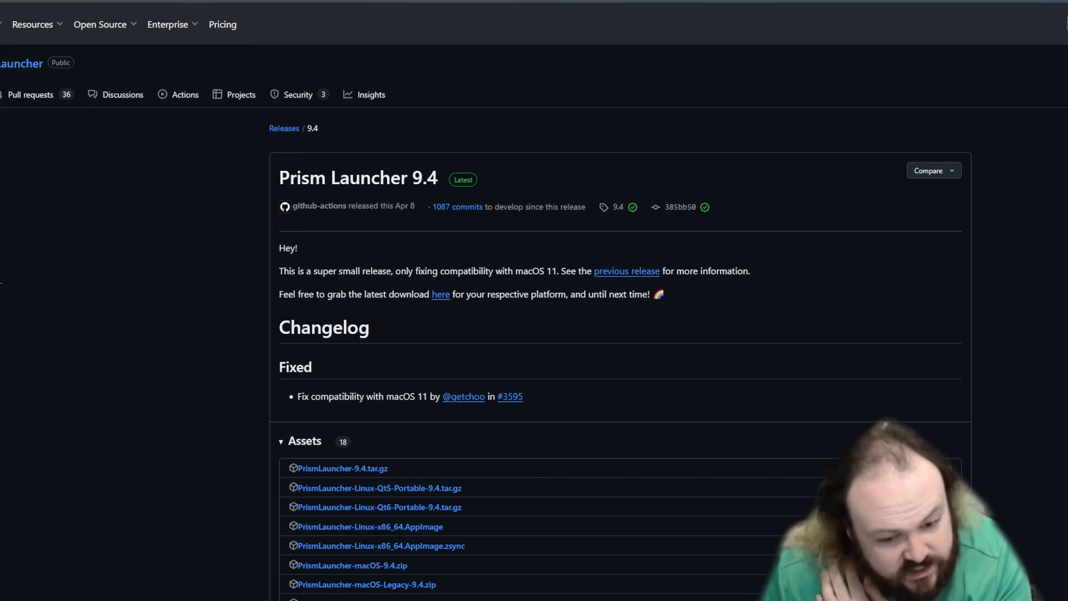
Step: Switch to Prism Launcher and create a custom instance of Minecraft 1.21.5 with no mod loader
{"action": "key", "text": "ctrl+Tab"}
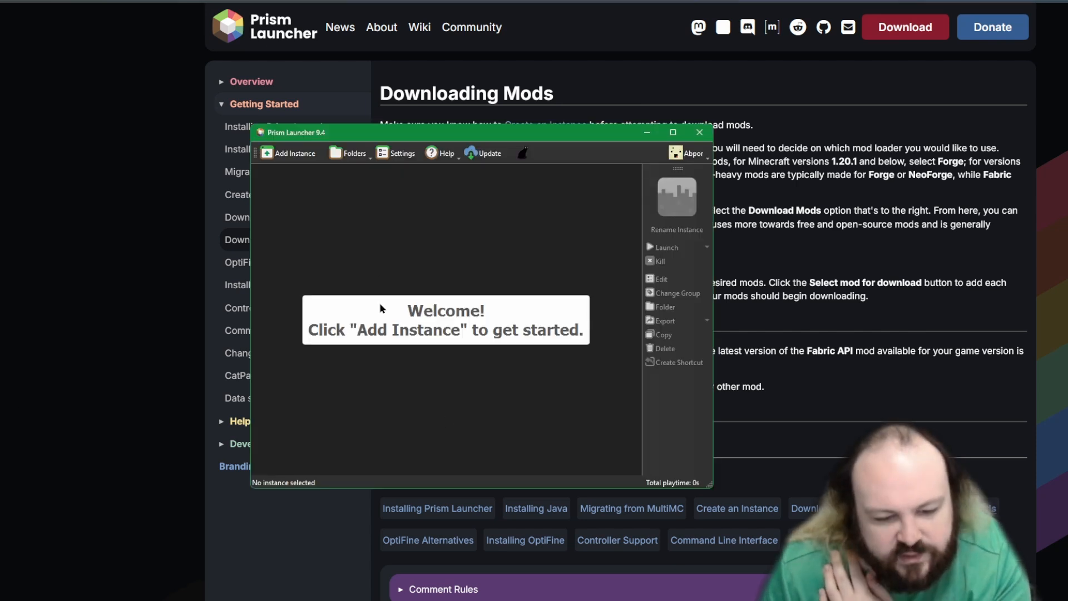
{"action": "left_click", "coordinate": [296, 154]}
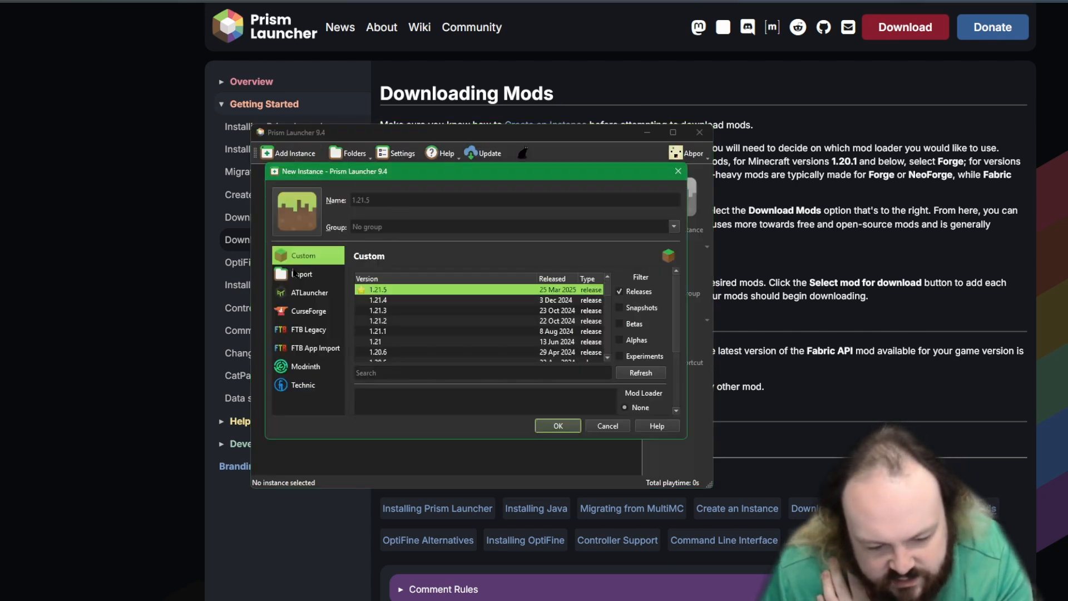
{"action": "left_click", "coordinate": [554, 427]}
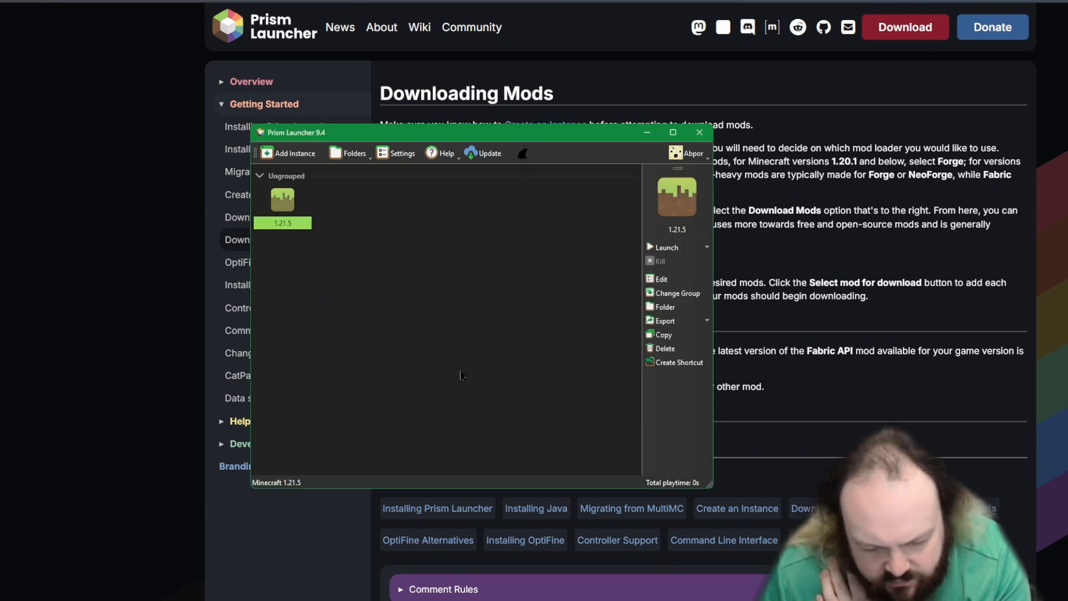
Step: Edit the 1.21.5 instance to install Fabric loader version 0.16.14 and download all its required files
{"action": "right_click", "coordinate": [288, 218]}
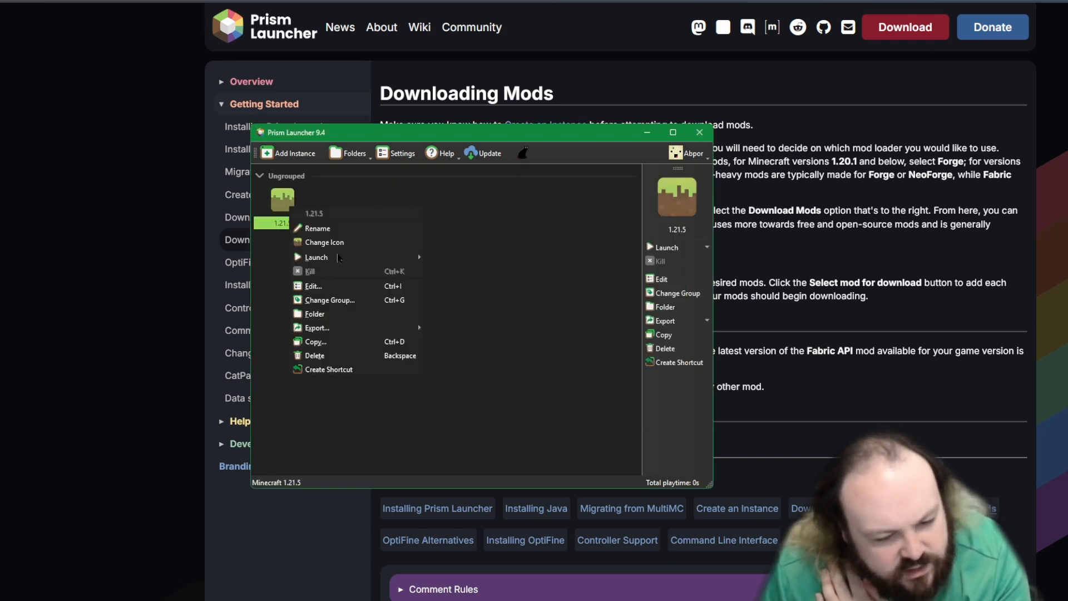
{"action": "left_click", "coordinate": [319, 283]}
{"action": "left_click", "coordinate": [202, 161]}
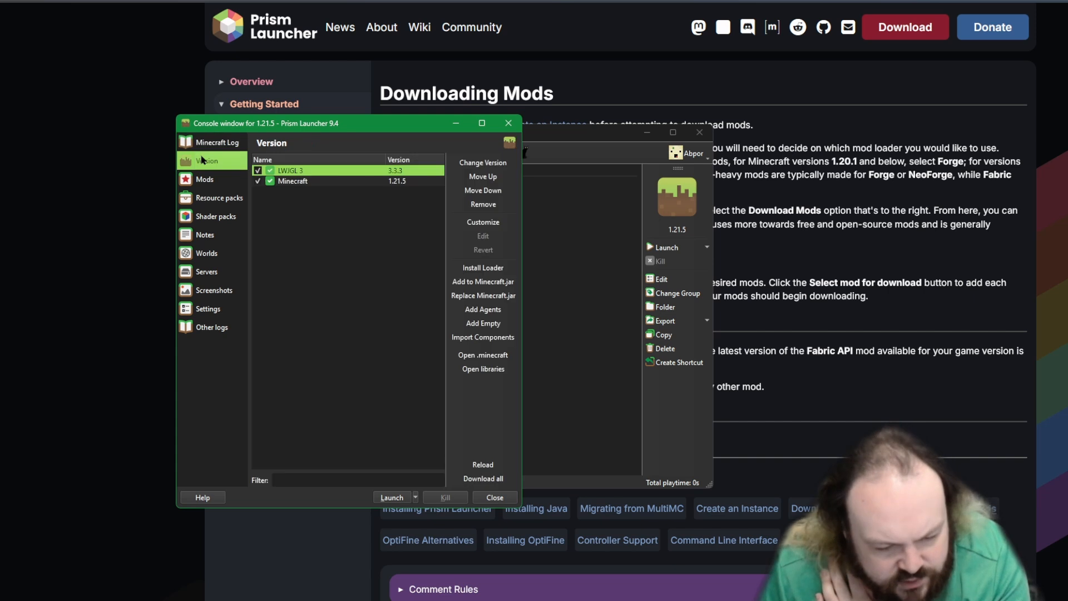
{"action": "left_click", "coordinate": [506, 271]}
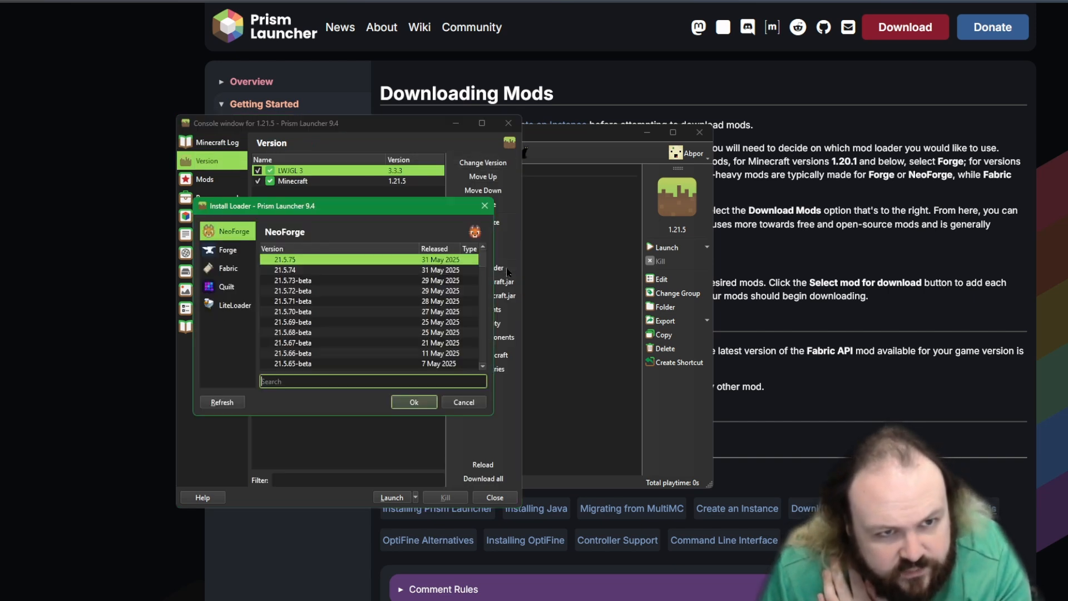
{"action": "left_click", "coordinate": [230, 272]}
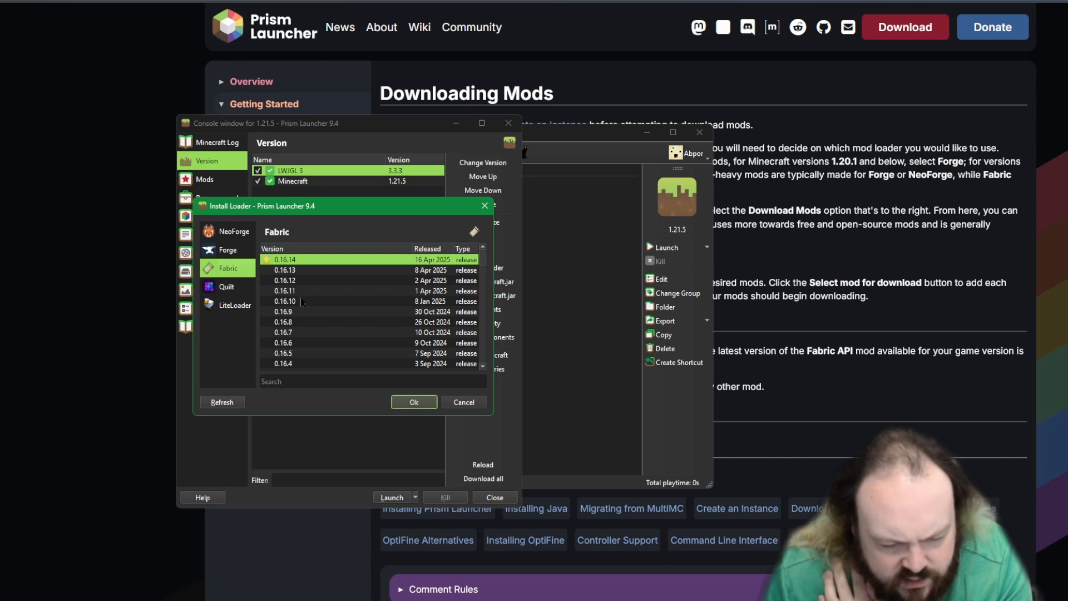
{"action": "left_click", "coordinate": [406, 403]}
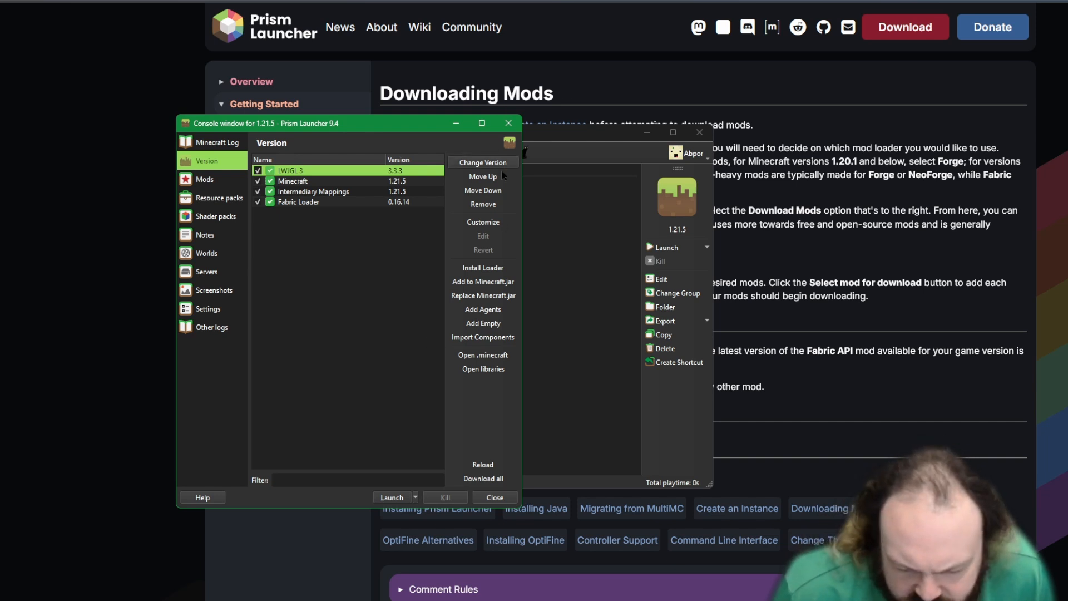
{"action": "left_click", "coordinate": [505, 481]}
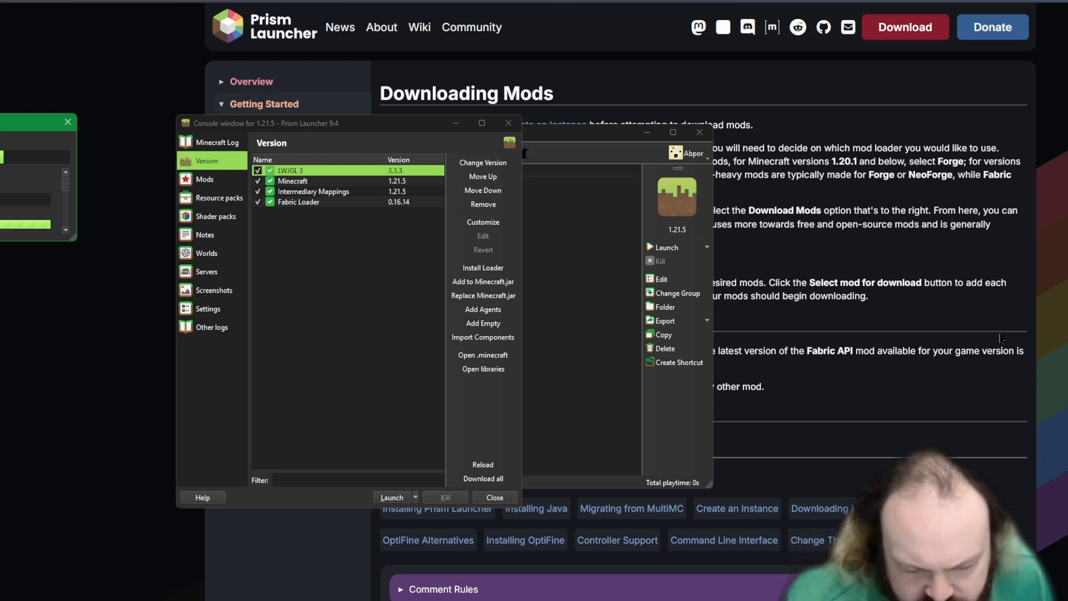
Step: Return to the instance's mod management and queue Fabric API from Modrinth for download
{"action": "left_click", "coordinate": [868, 363]}
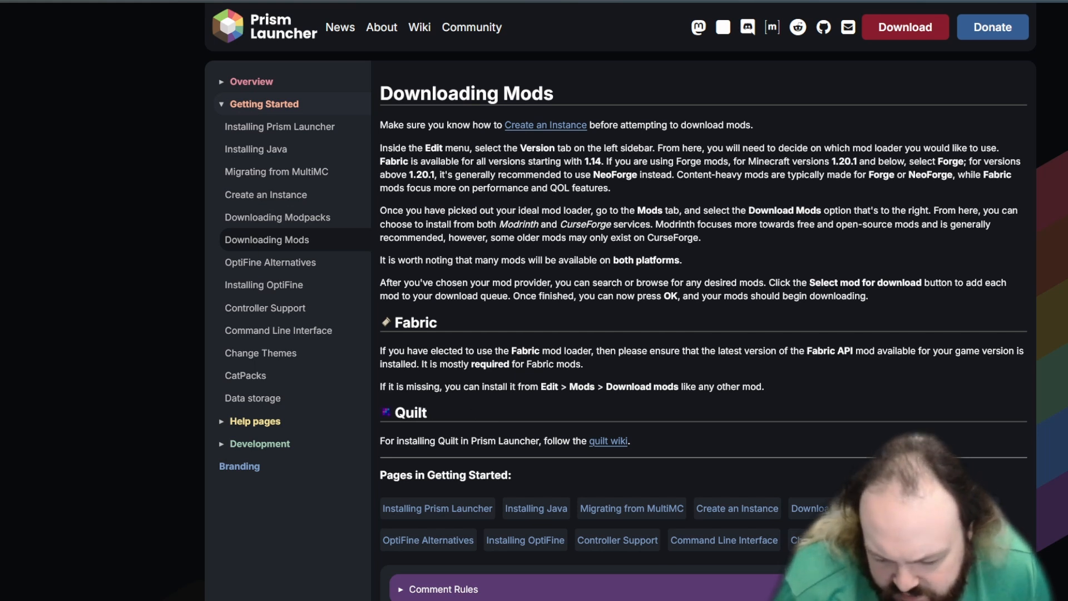
{"action": "key", "text": "alt+Tab"}
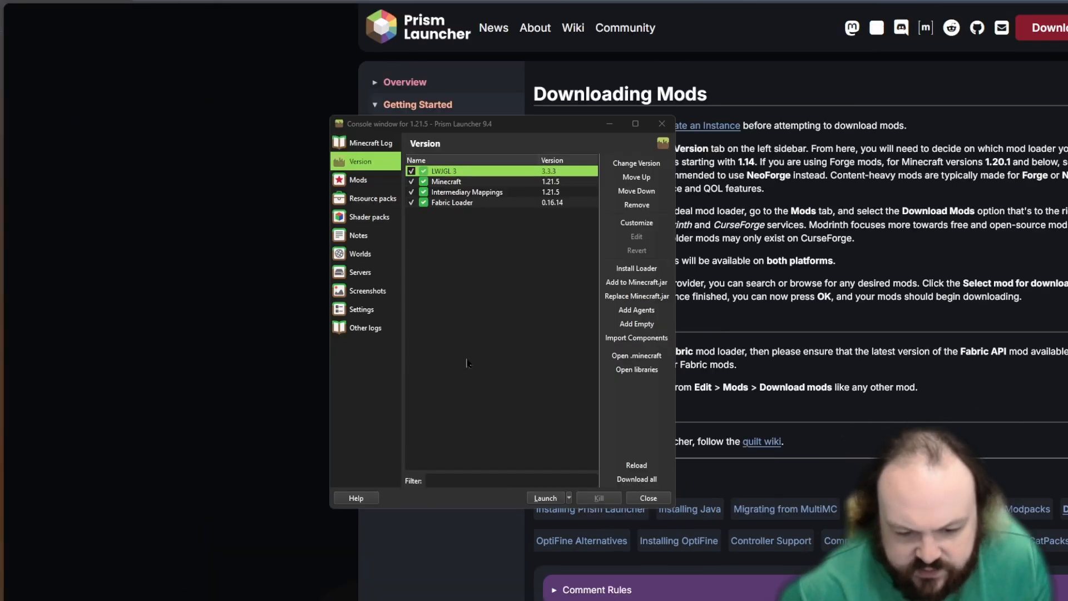
{"action": "left_click", "coordinate": [467, 363]}
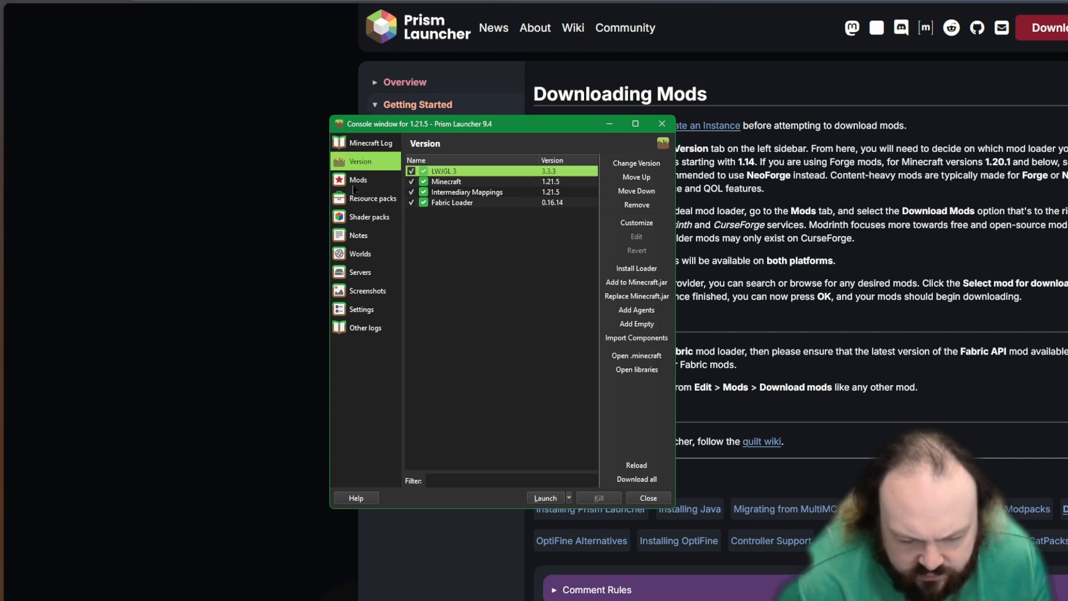
{"action": "left_click", "coordinate": [356, 181]}
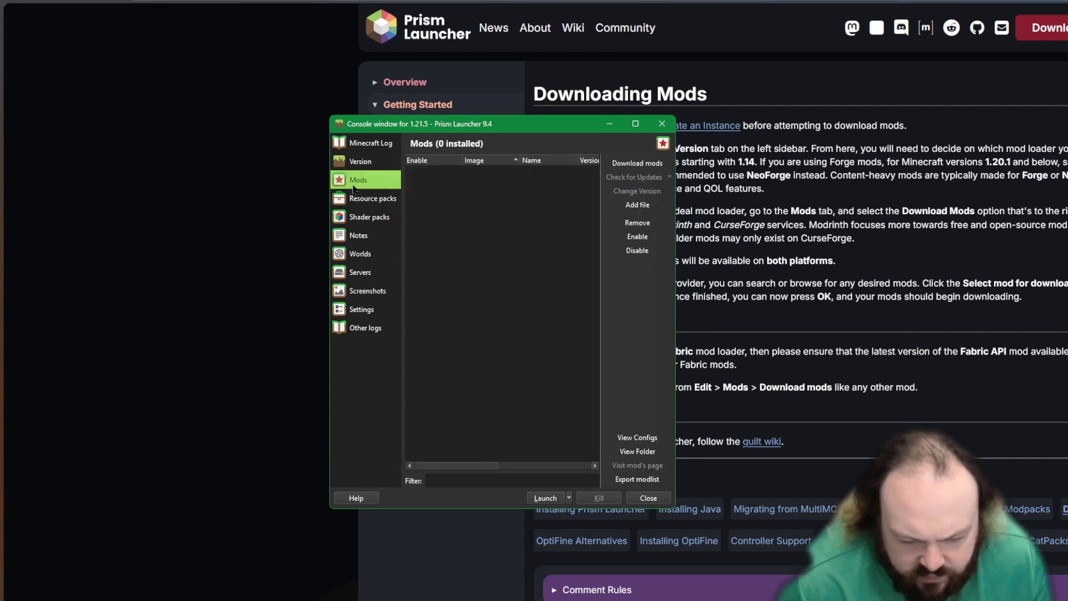
{"action": "left_click", "coordinate": [652, 165]}
{"action": "left_click", "coordinate": [523, 265]}
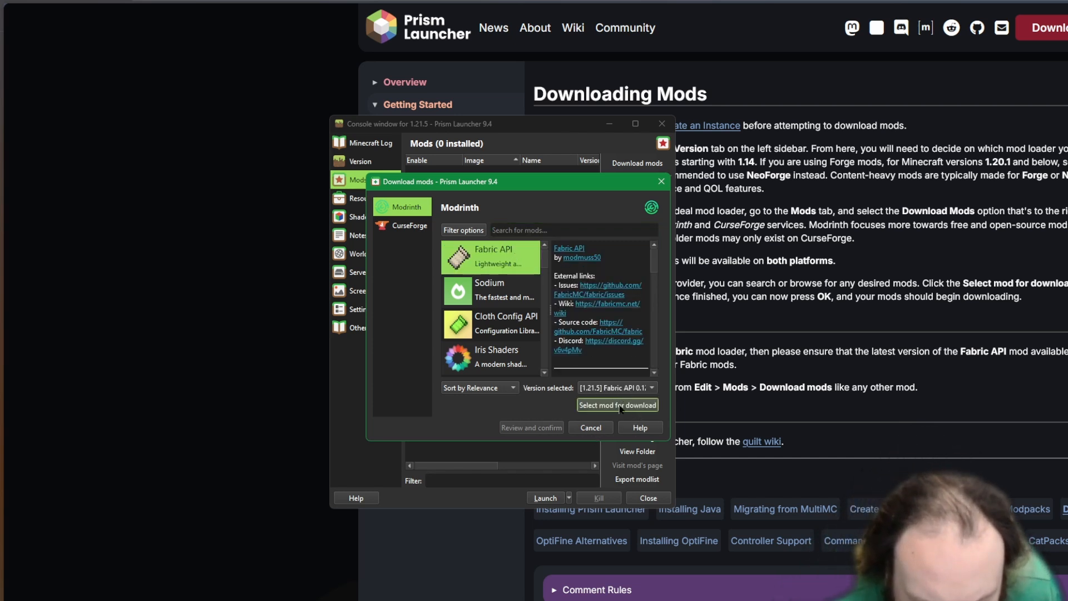
{"action": "left_click", "coordinate": [620, 406]}
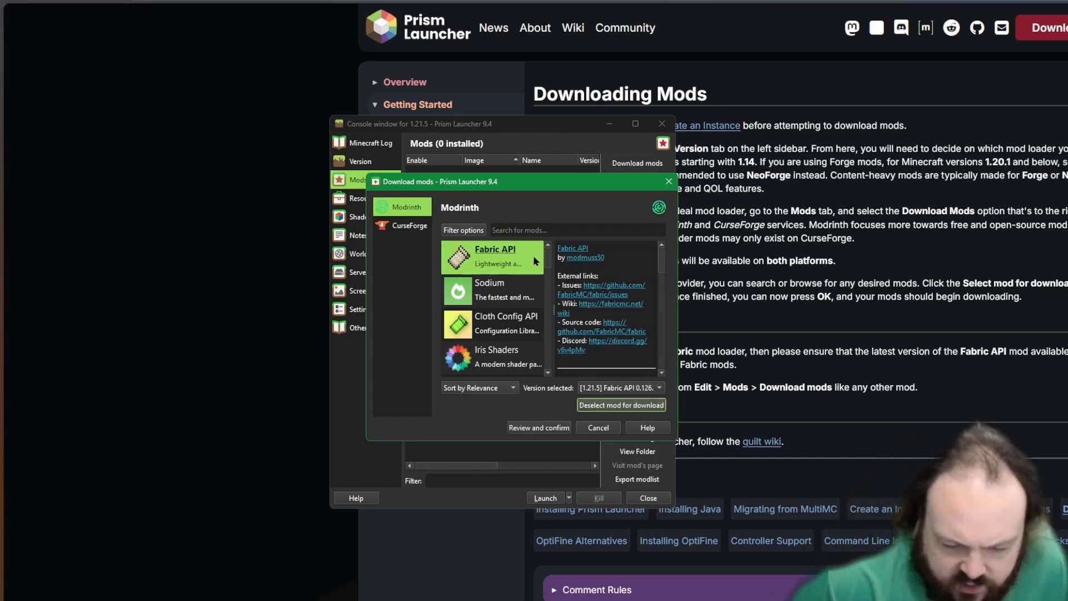
Step: Search Modrinth for modflare, queue the Modflared mod, and confirm the download of both selected mods
{"action": "left_click", "coordinate": [531, 228]}
{"action": "type", "text": "modflare"}
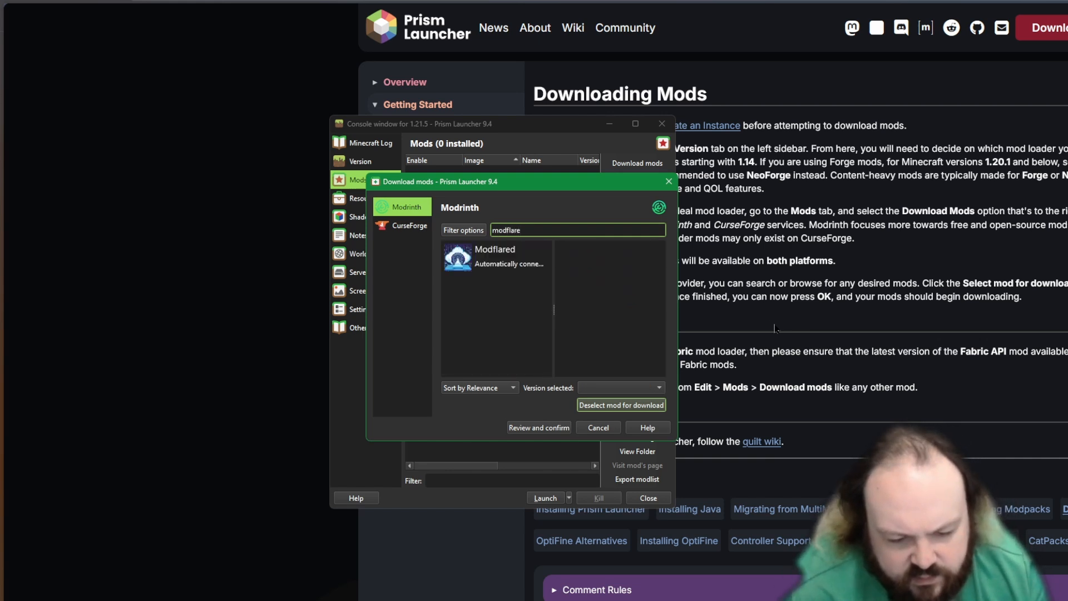
{"action": "left_click", "coordinate": [507, 250]}
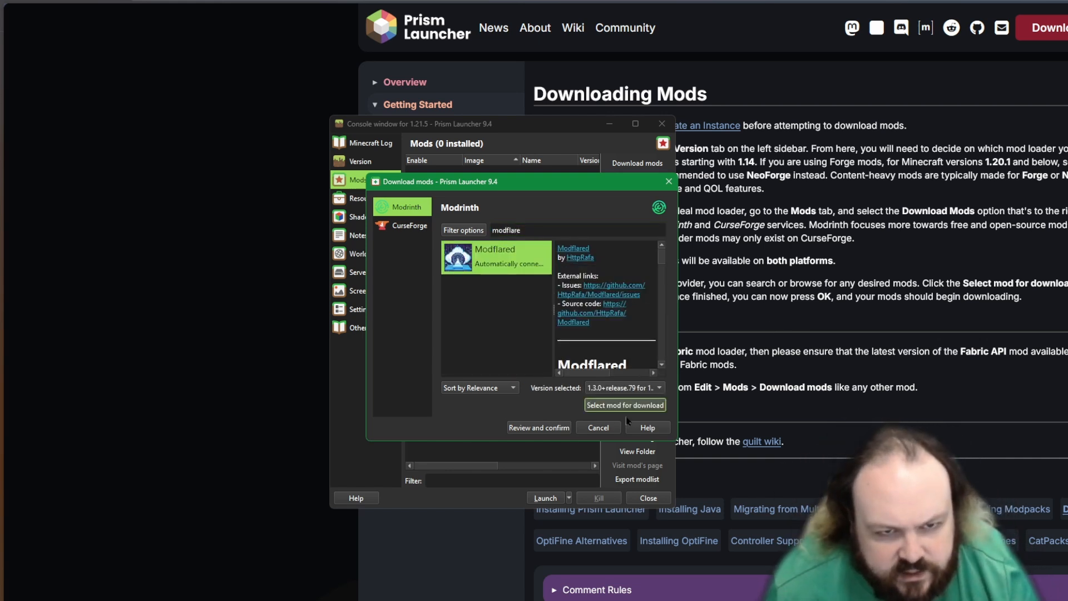
{"action": "left_click", "coordinate": [604, 406]}
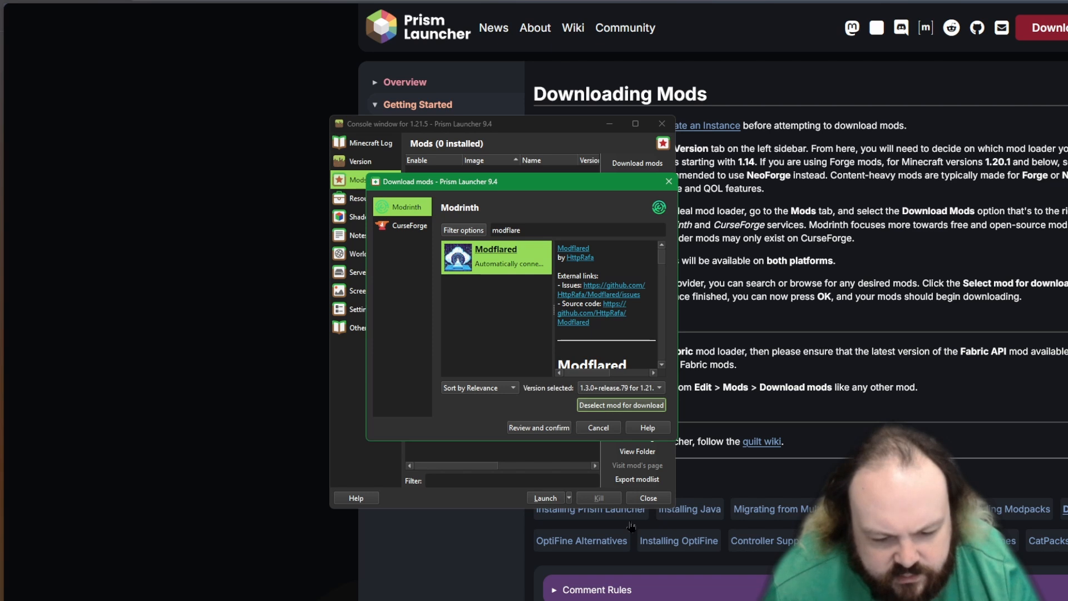
{"action": "left_click", "coordinate": [523, 429]}
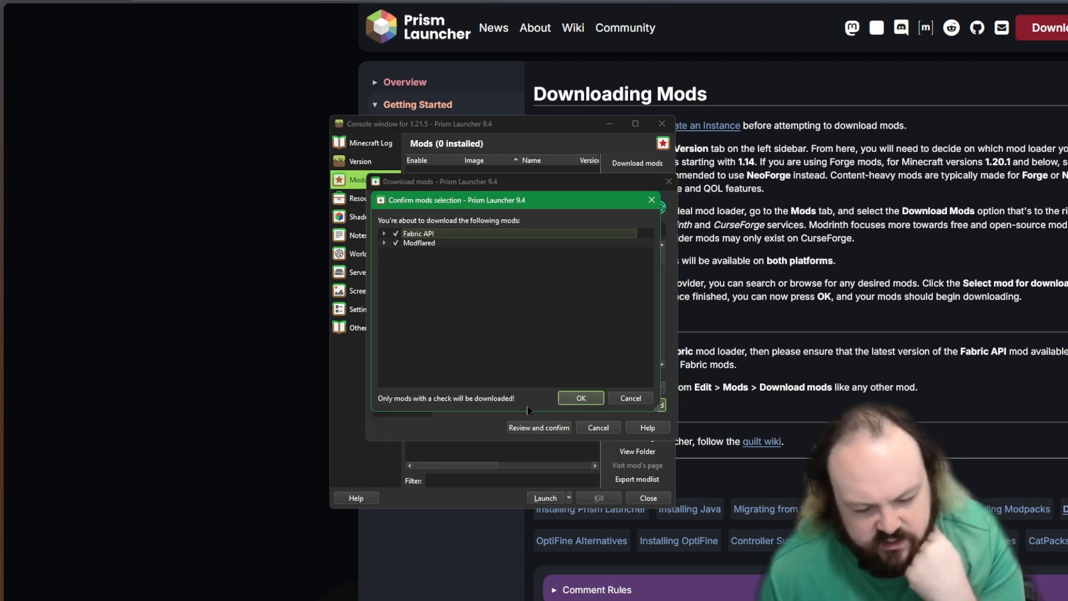
{"action": "left_click", "coordinate": [579, 399]}
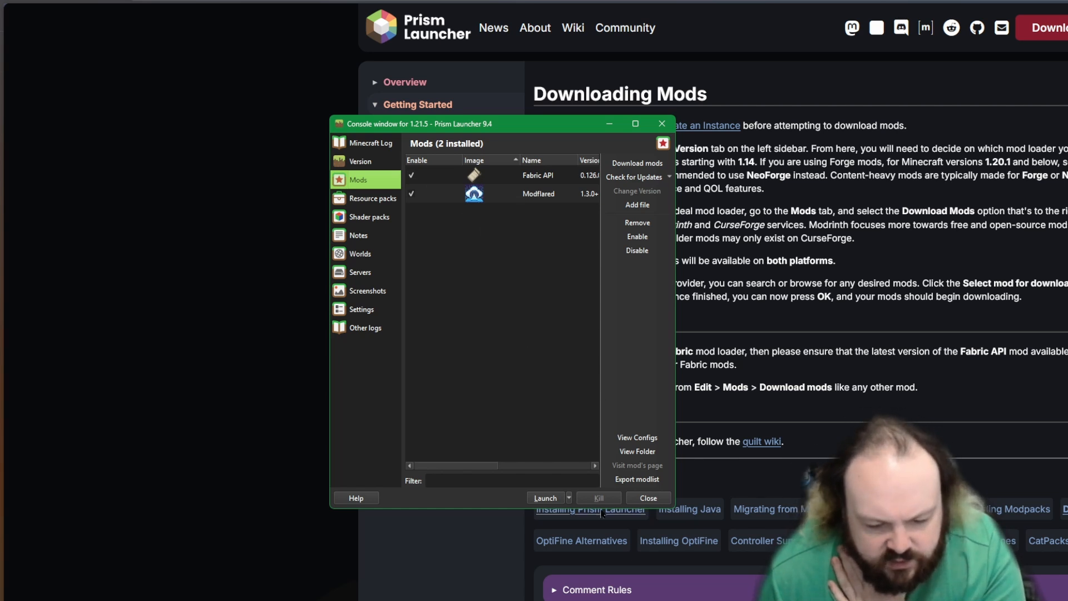
Step: Launch the modded instance and arrange its console and game windows on the screen
{"action": "left_click", "coordinate": [542, 498]}
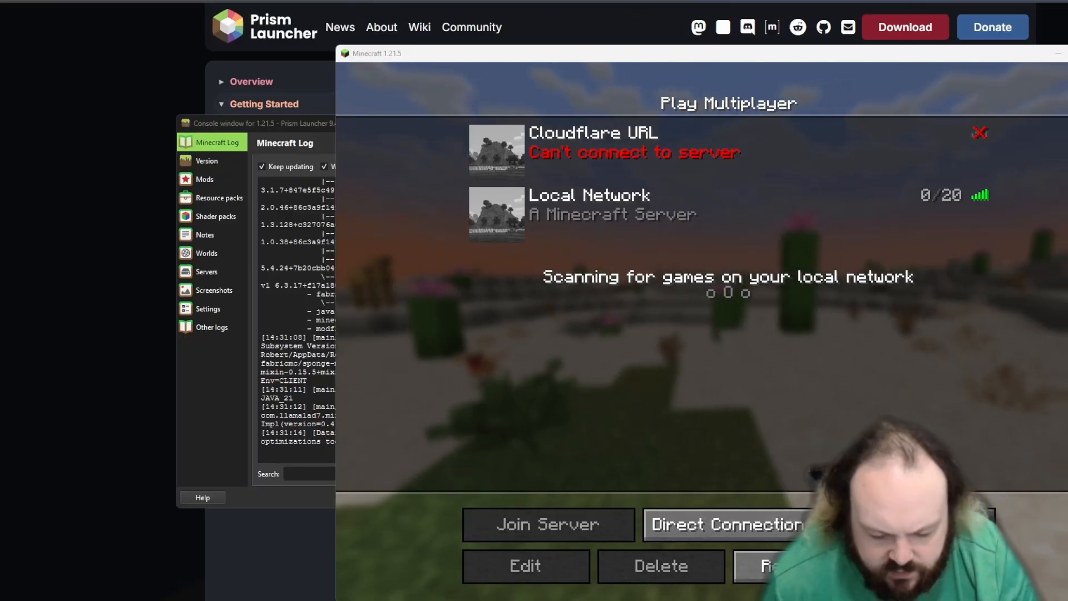
{"action": "left_click_drag", "start_coordinate": [482, 123], "coordinate": [505, 346]}
{"action": "left_click_drag", "start_coordinate": [351, 346], "coordinate": [302, 165]}
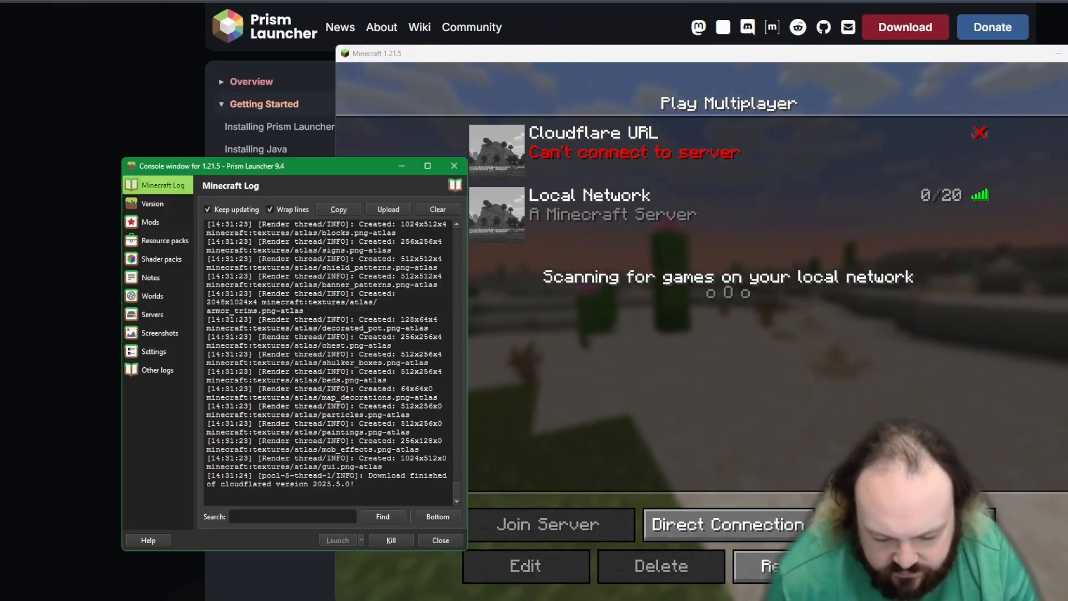
{"action": "left_click_drag", "start_coordinate": [442, 266], "coordinate": [373, 181]}
{"action": "left_click", "coordinate": [305, 424]}
{"action": "left_click_drag", "start_coordinate": [619, 467], "coordinate": [903, 600]}
{"action": "left_click_drag", "start_coordinate": [575, 180], "coordinate": [468, 38]}
{"action": "left_click", "coordinate": [428, 537]}
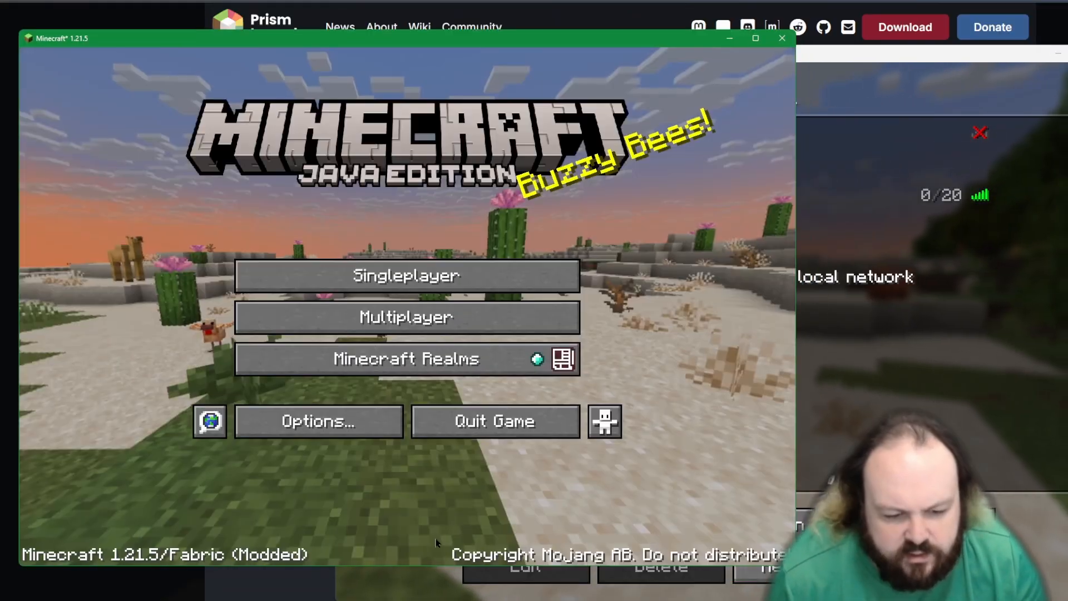
Step: Enter Minecraft's multiplayer mode, setting the third-party online play caution not to show again
{"action": "left_click", "coordinate": [405, 314]}
{"action": "left_click", "coordinate": [261, 367]}
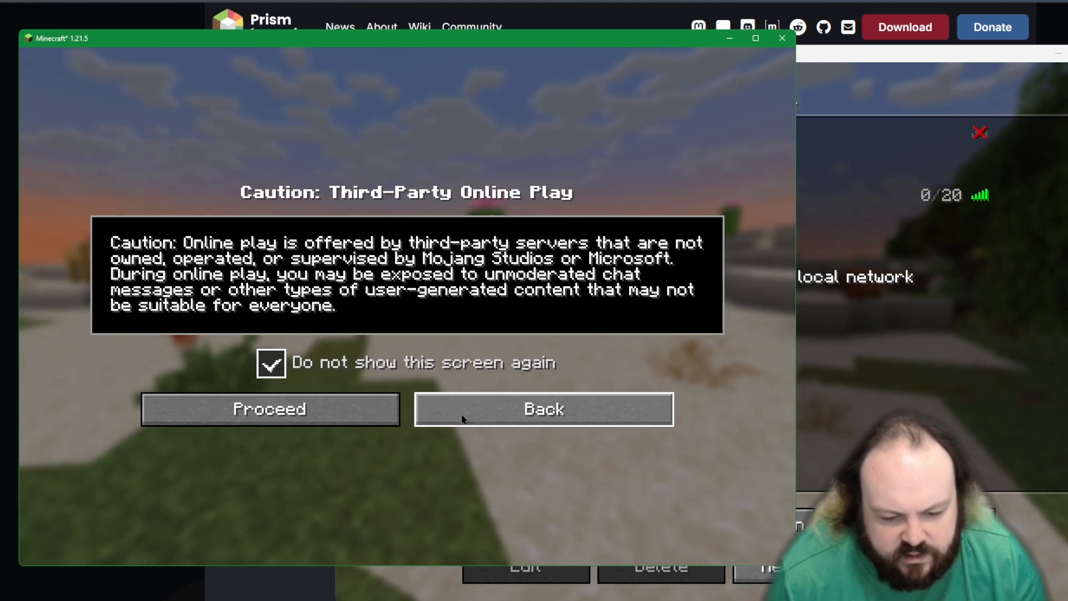
{"action": "left_click", "coordinate": [334, 411]}
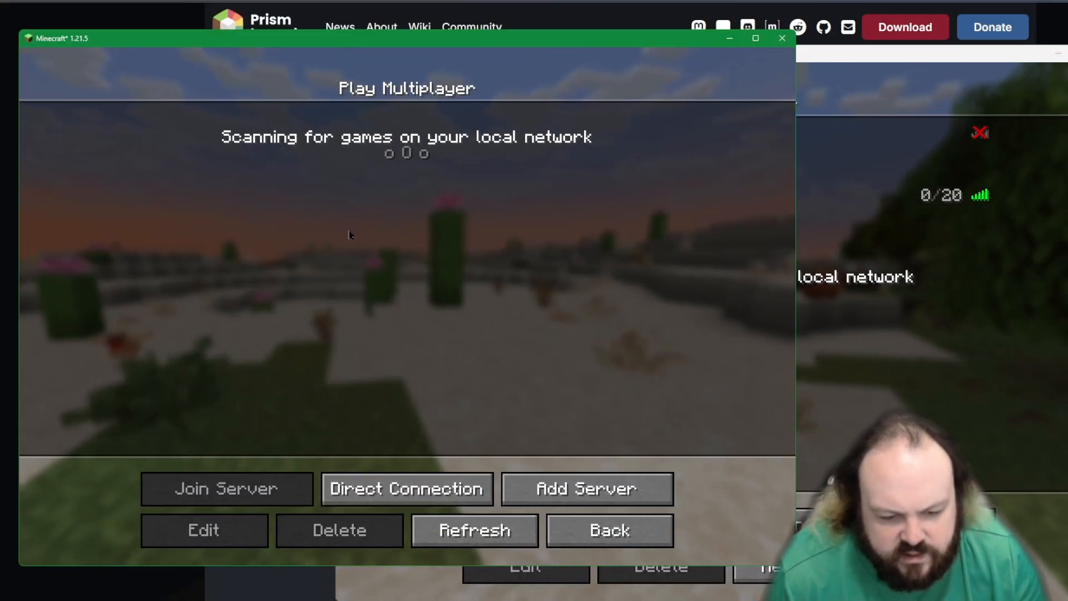
{"action": "left_click", "coordinate": [389, 488]}
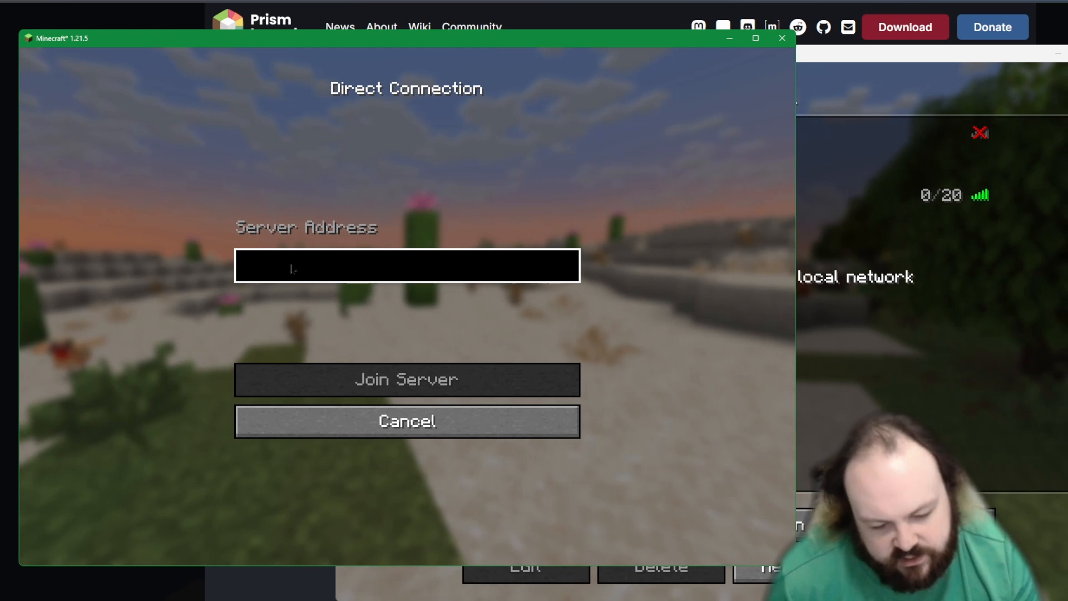
{"action": "left_click", "coordinate": [442, 412]}
Step: Add a new multiplayer server entry and name it Local Network
{"action": "left_click", "coordinate": [583, 487]}
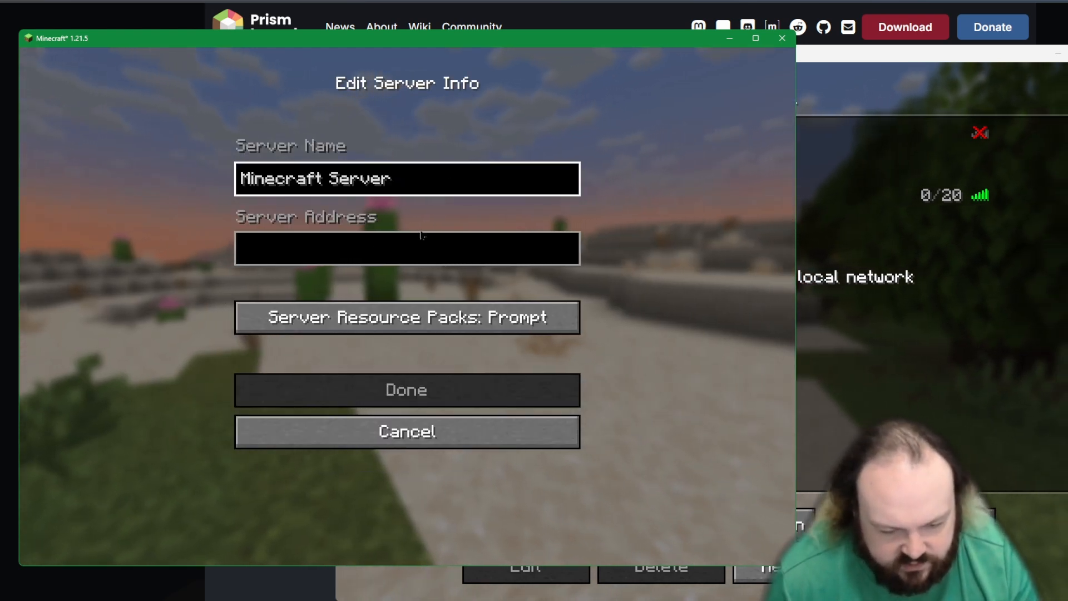
{"action": "left_click", "coordinate": [383, 237]}
{"action": "left_click", "coordinate": [400, 185]}
{"action": "key", "text": "BackSpace"}
{"action": "key", "text": "BackSpace"}
{"action": "key", "text": "BackSpace"}
{"action": "key", "text": "BackSpace"}
{"action": "key", "text": "BackSpace"}
{"action": "key", "text": "BackSpace"}
{"action": "key", "text": "BackSpace"}
{"action": "key", "text": "BackSpace"}
{"action": "key", "text": "BackSpace"}
{"action": "key", "text": "BackSpace"}
{"action": "key", "text": "BackSpace"}
{"action": "key", "text": "BackSpace"}
{"action": "key", "text": "BackSpace"}
{"action": "key", "text": "BackSpace"}
{"action": "key", "text": "BackSpace"}
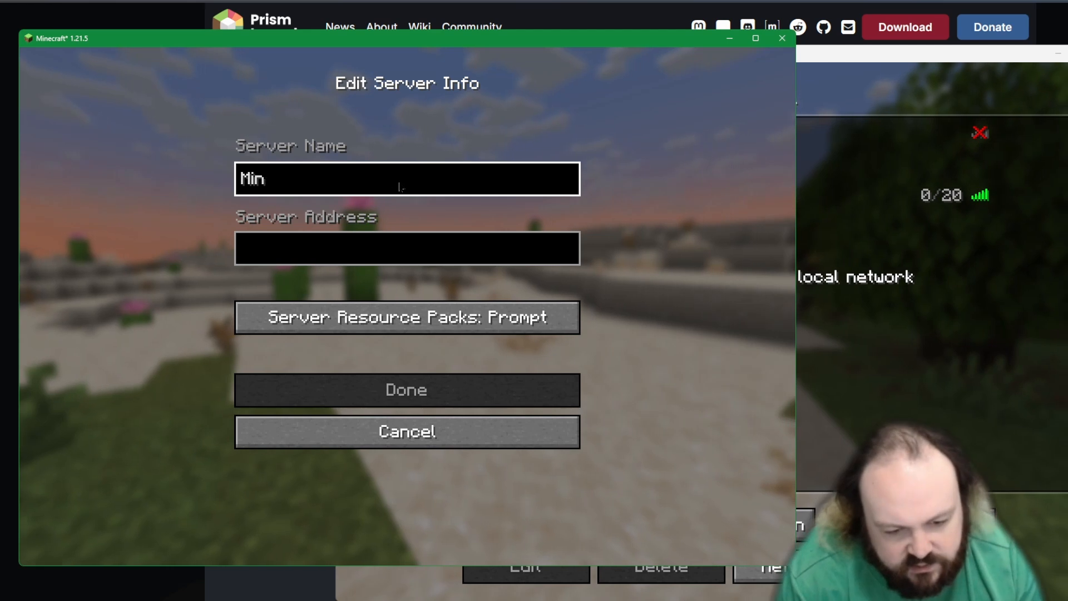
{"action": "type", "text": "L"}
{"action": "key", "text": "BackSpace"}
{"action": "key", "text": "BackSpace"}
{"action": "type", "text": "Local "}
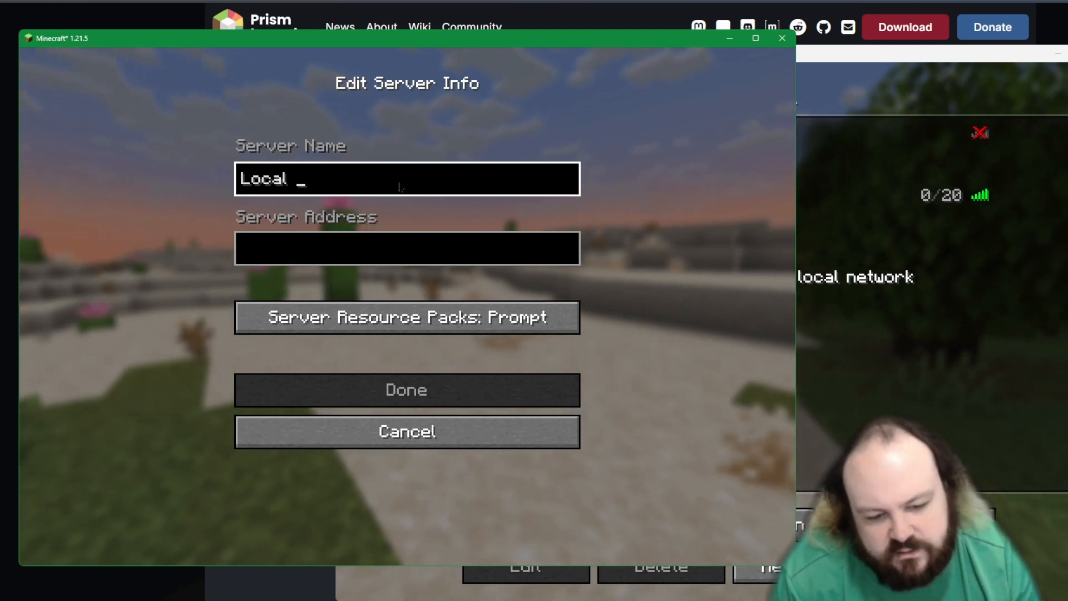
{"action": "type", "text": "Network"}
Step: Set the server address to 192.168.1.22:25565 and save the server entry
{"action": "key", "text": "Tab"}
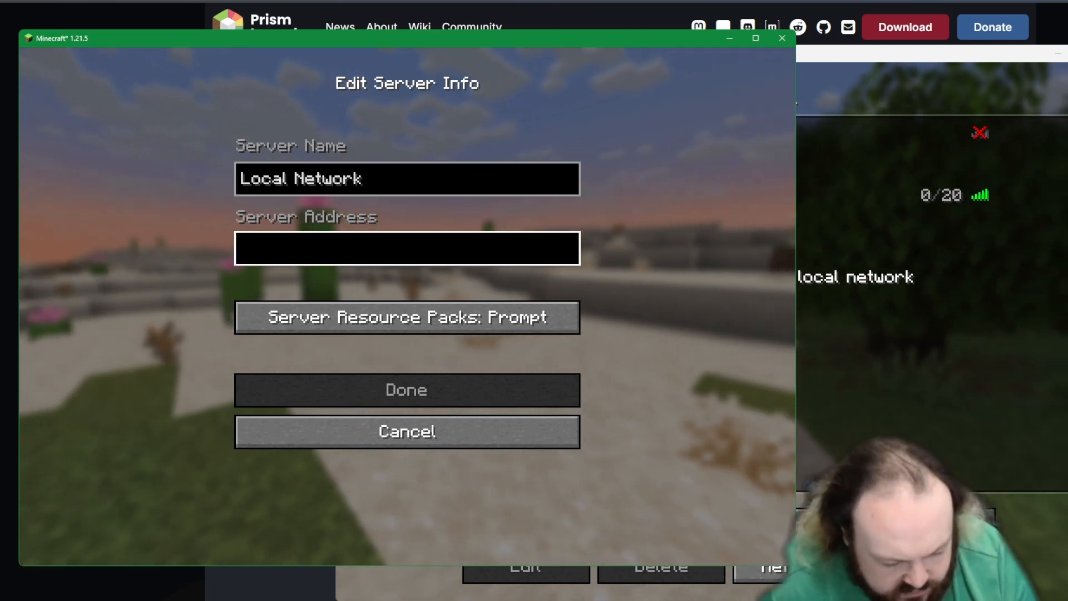
{"action": "type", "text": "192.168.1.22:25565"}
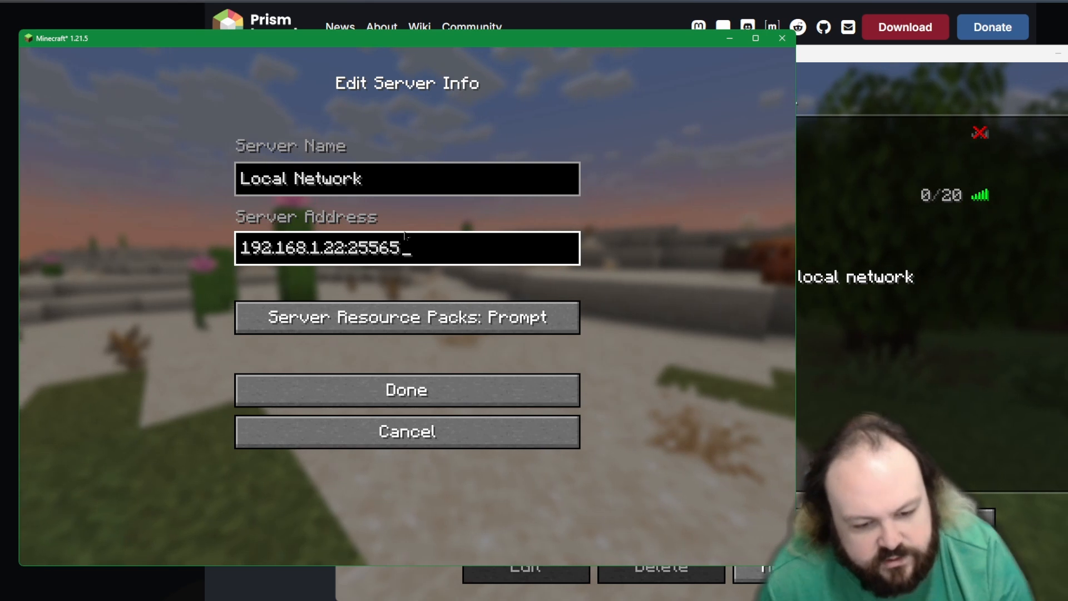
{"action": "left_click", "coordinate": [431, 398]}
Step: Join the Local Network server, walk around the base, and briefly view the Social Interactions screen
{"action": "left_click", "coordinate": [390, 134]}
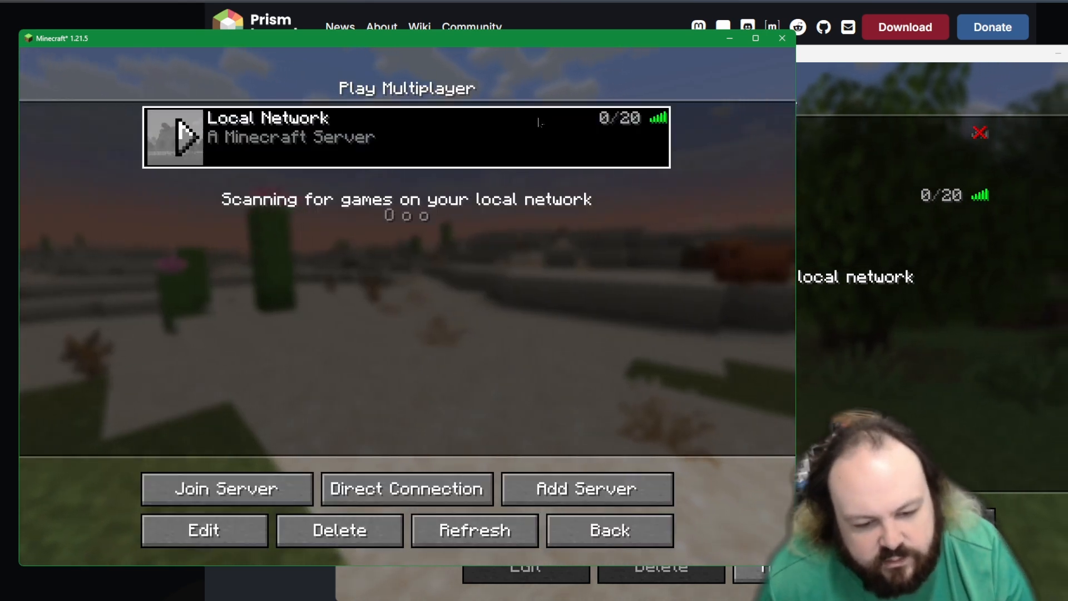
{"action": "left_click", "coordinate": [390, 134]}
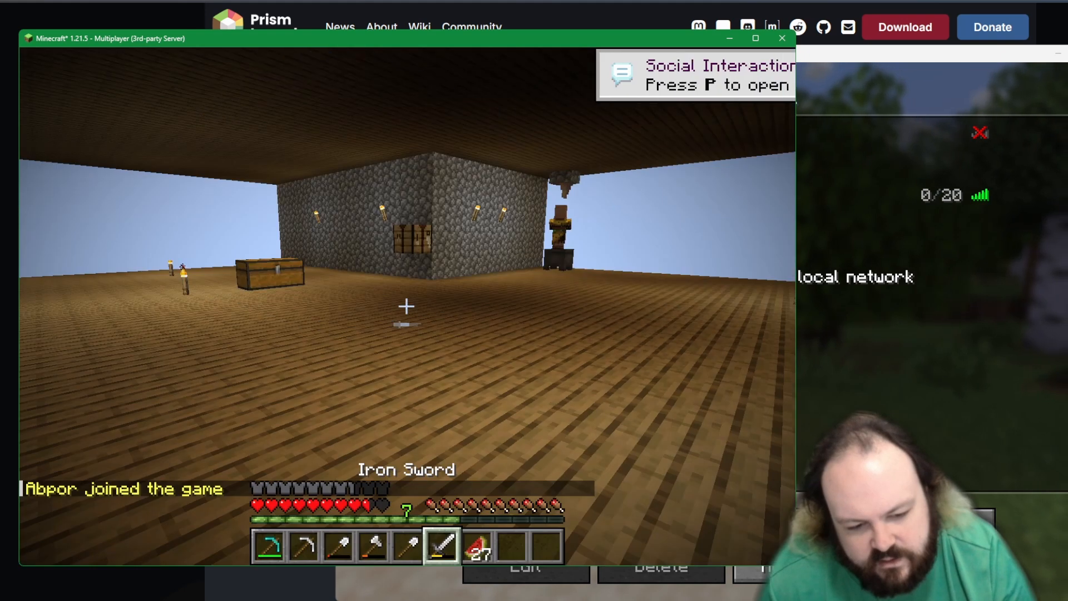
{"action": "key", "text": "w"}
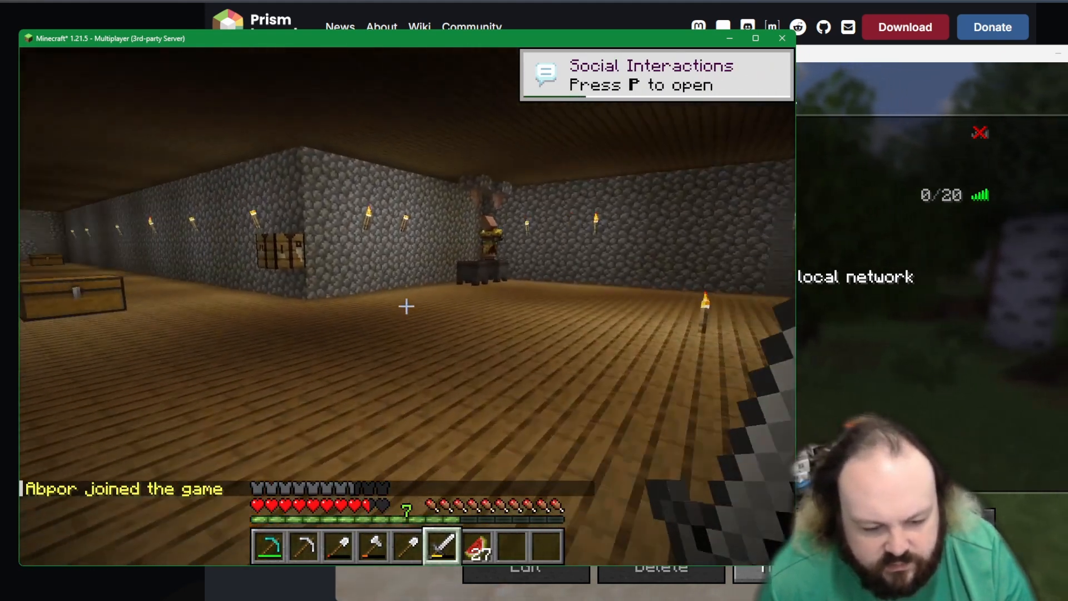
{"action": "key", "text": "p"}
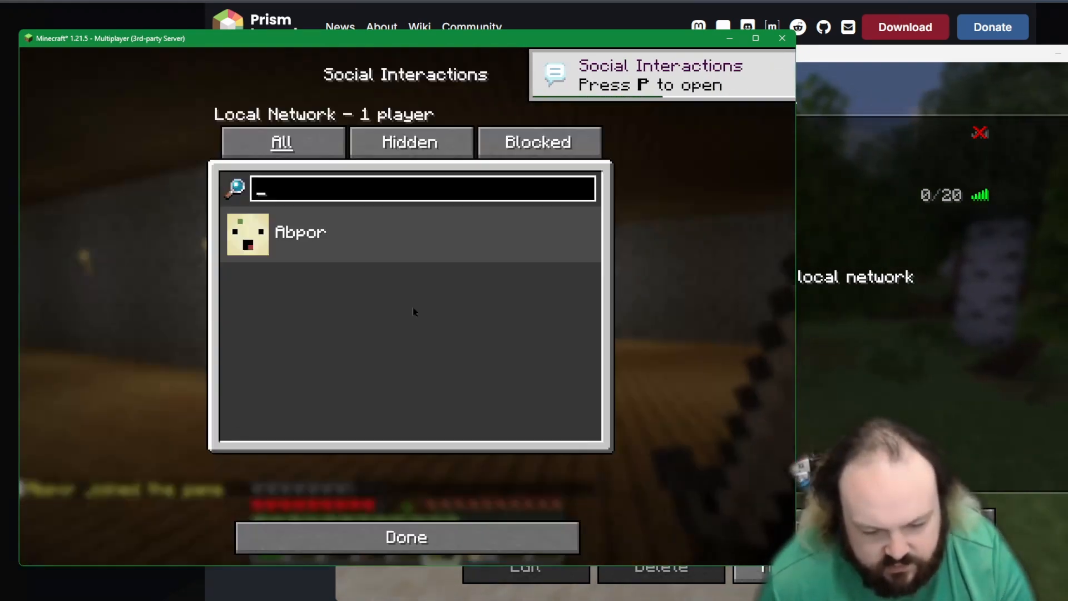
{"action": "key", "text": "Escape"}
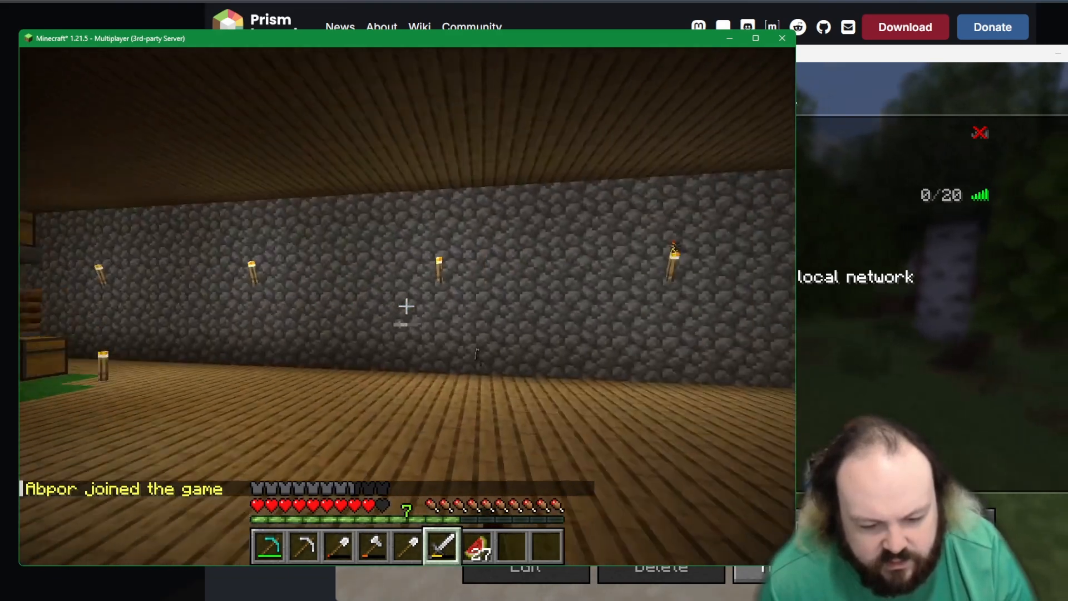
Step: Eat a melon slice from the hotbar and switch back to the iron sword
{"action": "key", "text": "7"}
{"action": "right_click", "coordinate": [406, 306]}
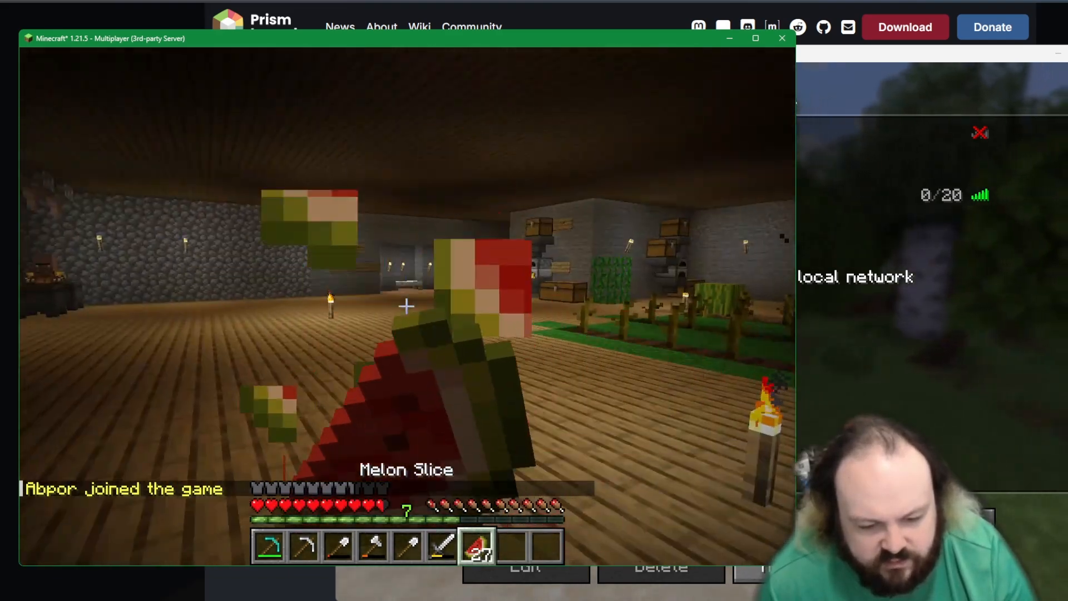
{"action": "scroll", "coordinate": [406, 306], "scroll_direction": "up", "scroll_amount": 2}
{"action": "scroll", "coordinate": [405, 306], "scroll_direction": "down", "scroll_amount": 1}
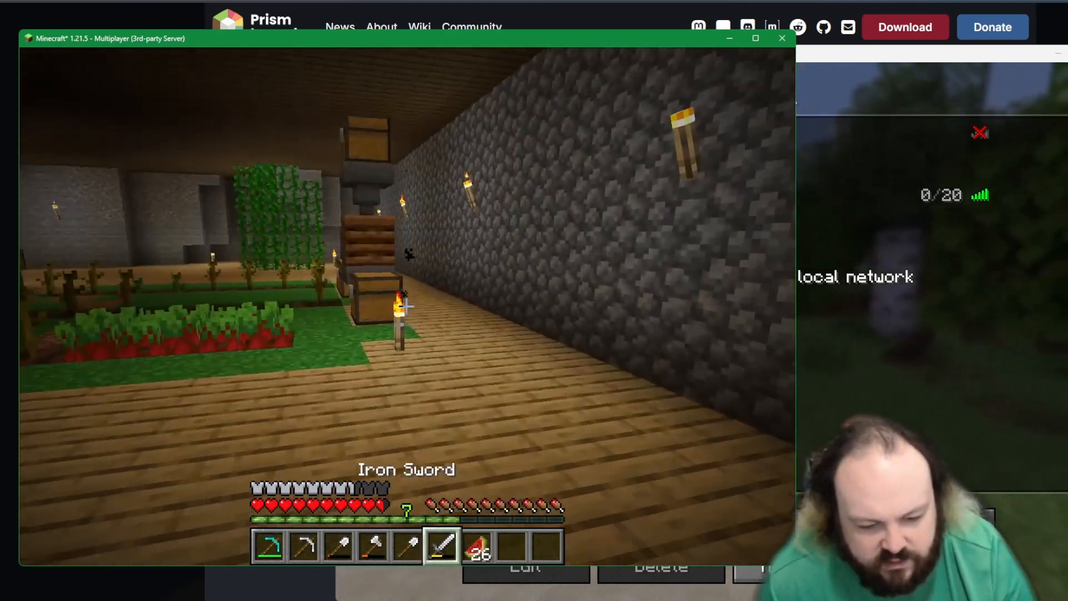
Step: Disconnect from the Local Network server and return to the multiplayer server list
{"action": "key", "text": "Escape"}
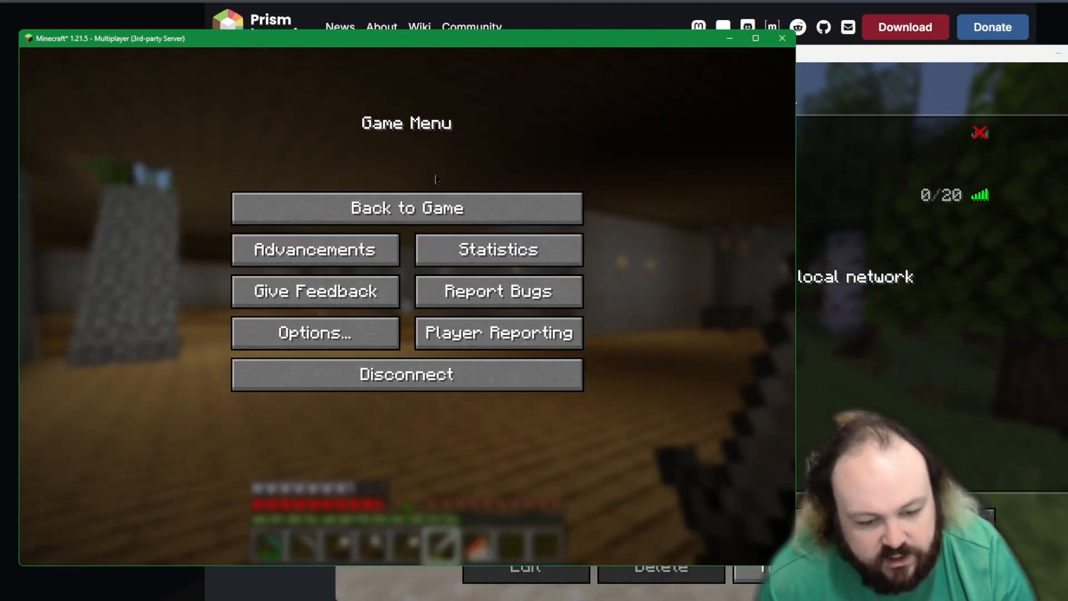
{"action": "left_click", "coordinate": [438, 207]}
{"action": "key", "text": "Escape"}
{"action": "left_click", "coordinate": [462, 375]}
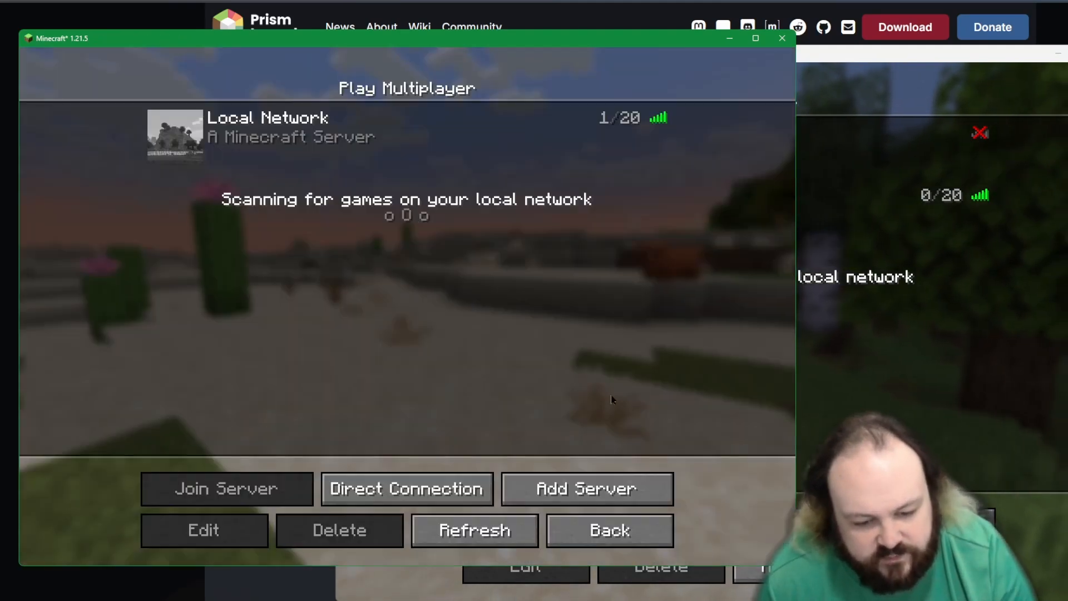
Step: Add another multiplayer server entry and name it Cloudflare URL
{"action": "left_click", "coordinate": [577, 489]}
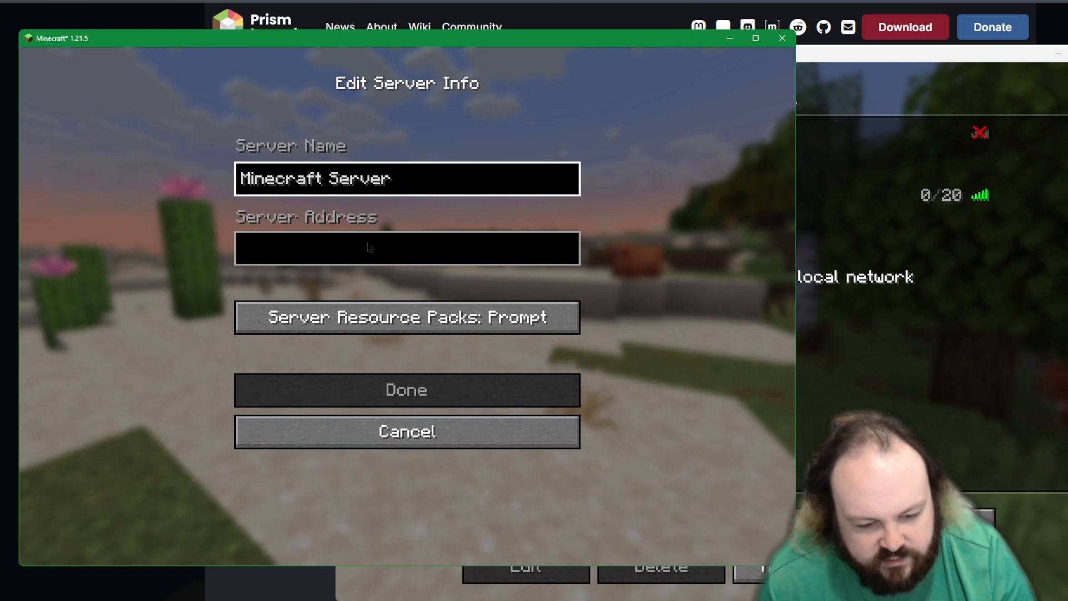
{"action": "key", "text": "BackSpace"}
{"action": "key", "text": "BackSpace"}
{"action": "key", "text": "BackSpace"}
{"action": "key", "text": "BackSpace"}
{"action": "key", "text": "BackSpace"}
{"action": "key", "text": "BackSpace"}
{"action": "key", "text": "BackSpace"}
{"action": "key", "text": "BackSpace"}
{"action": "key", "text": "BackSpace"}
{"action": "key", "text": "BackSpace"}
{"action": "key", "text": "BackSpace"}
{"action": "key", "text": "BackSpace"}
{"action": "key", "text": "BackSpace"}
{"action": "key", "text": "BackSpace"}
{"action": "key", "text": "BackSpace"}
{"action": "key", "text": "BackSpace"}
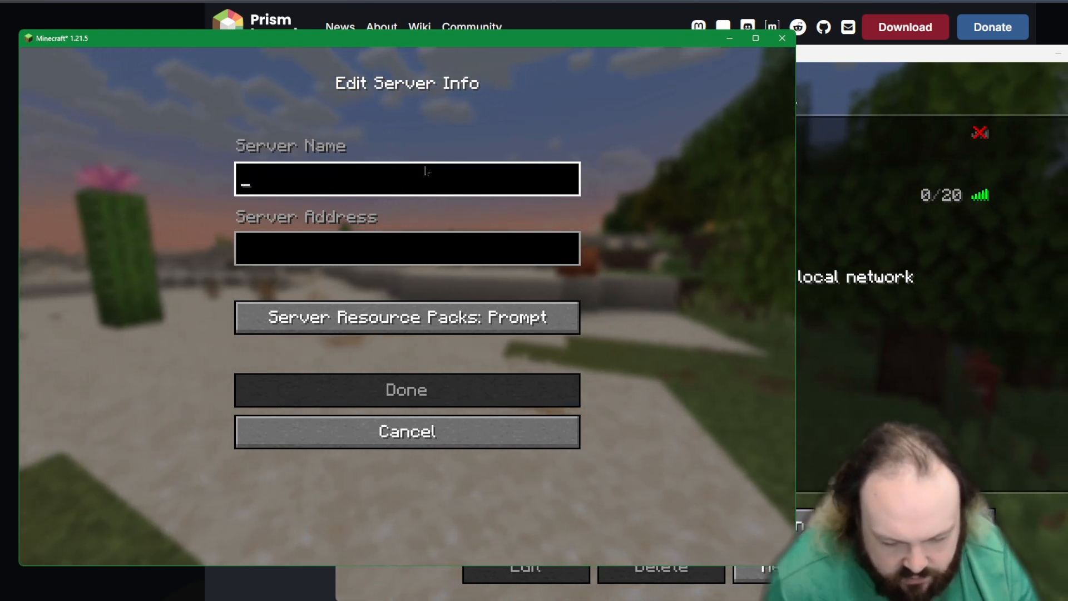
{"action": "left_click", "coordinate": [829, 54]}
{"action": "left_click", "coordinate": [300, 184]}
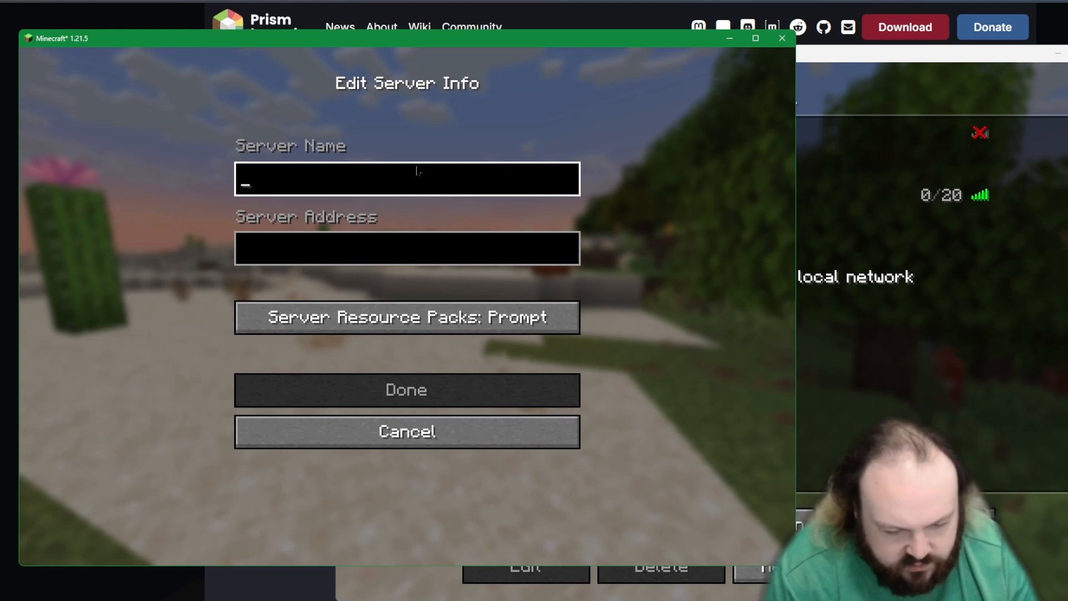
{"action": "type", "text": "Cloudflare"}
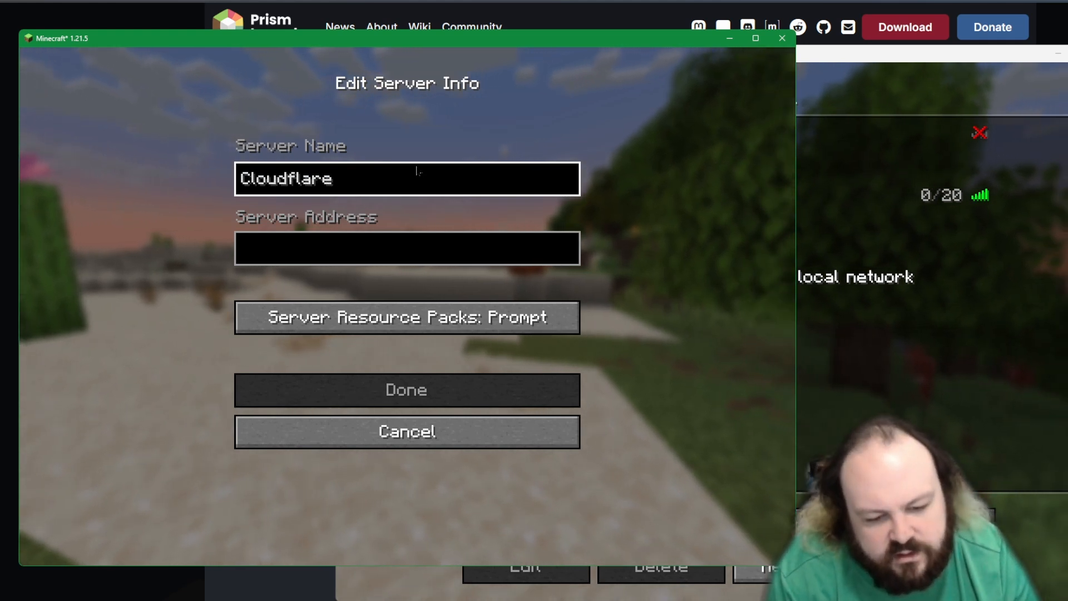
{"action": "type", "text": " URL"}
{"action": "key", "text": "Tab"}
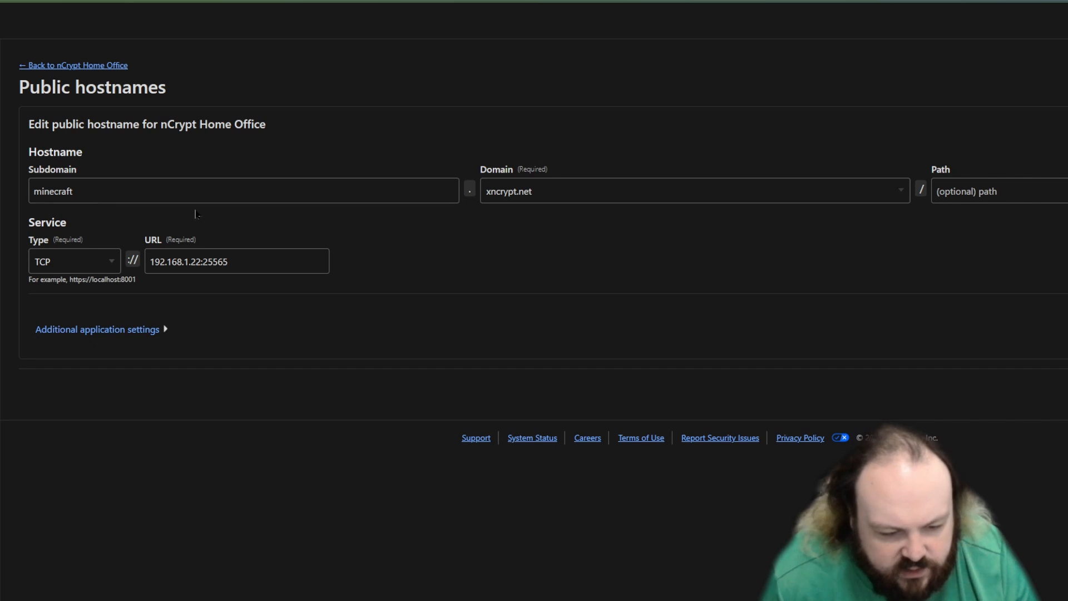
Step: Check the tunnel's public hostname in Cloudflare, set the server address to minecraft.xncrypt.net, and save the server entry
{"action": "left_click", "coordinate": [114, 195]}
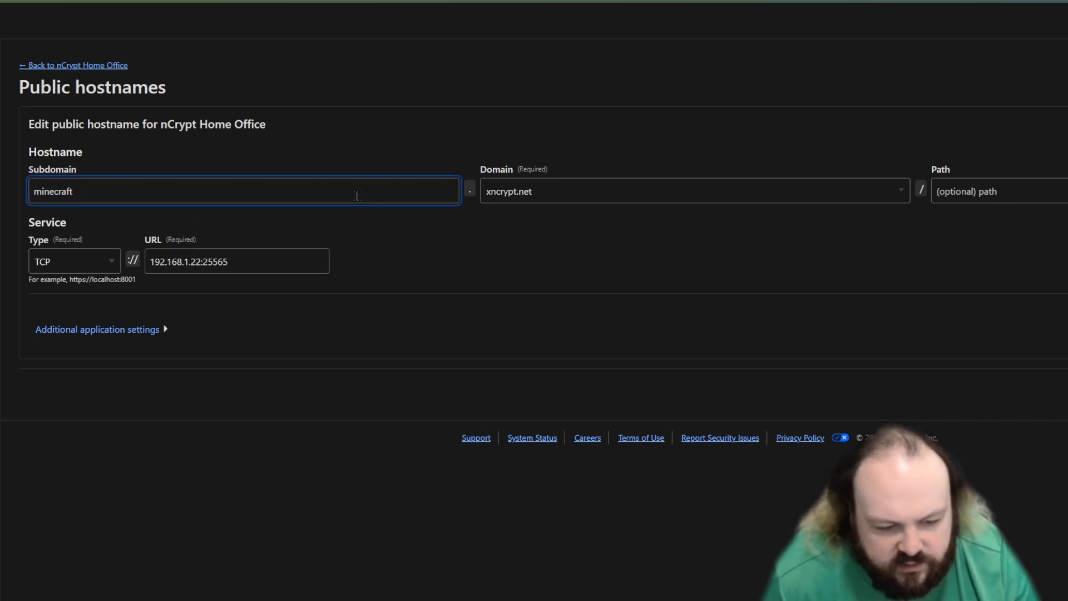
{"action": "double_click", "coordinate": [357, 196]}
{"action": "left_click", "coordinate": [565, 277]}
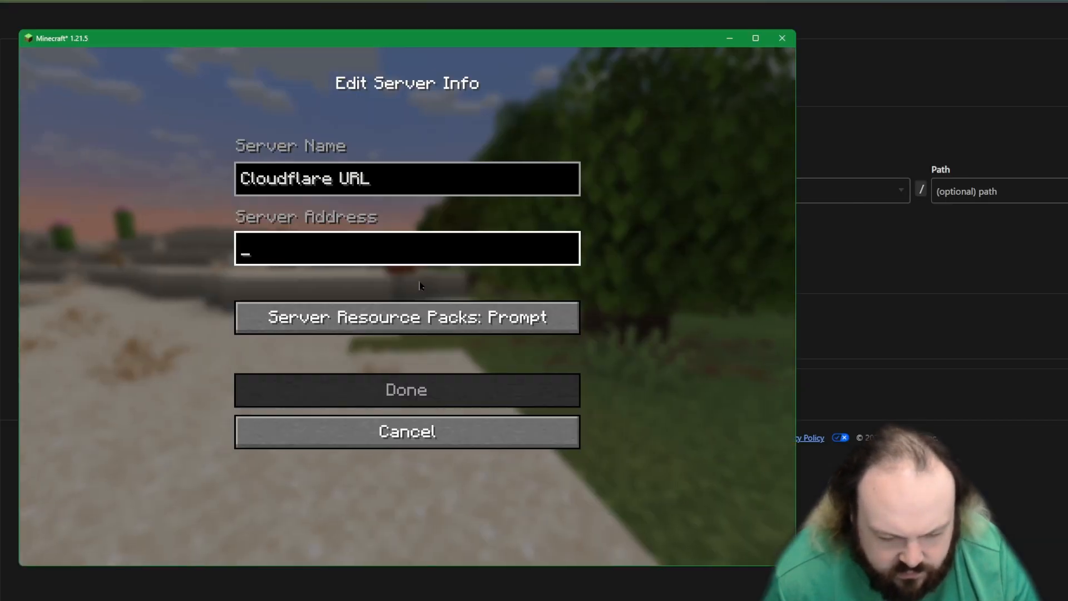
{"action": "type", "text": "minecraft."}
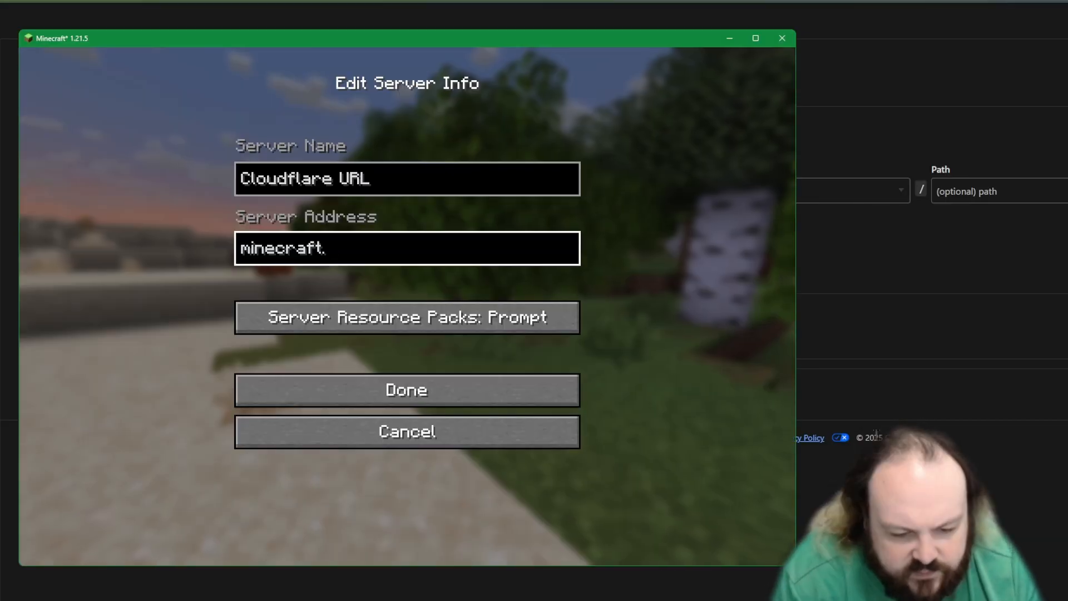
{"action": "type", "text": "xncrypt."}
{"action": "type", "text": "net"}
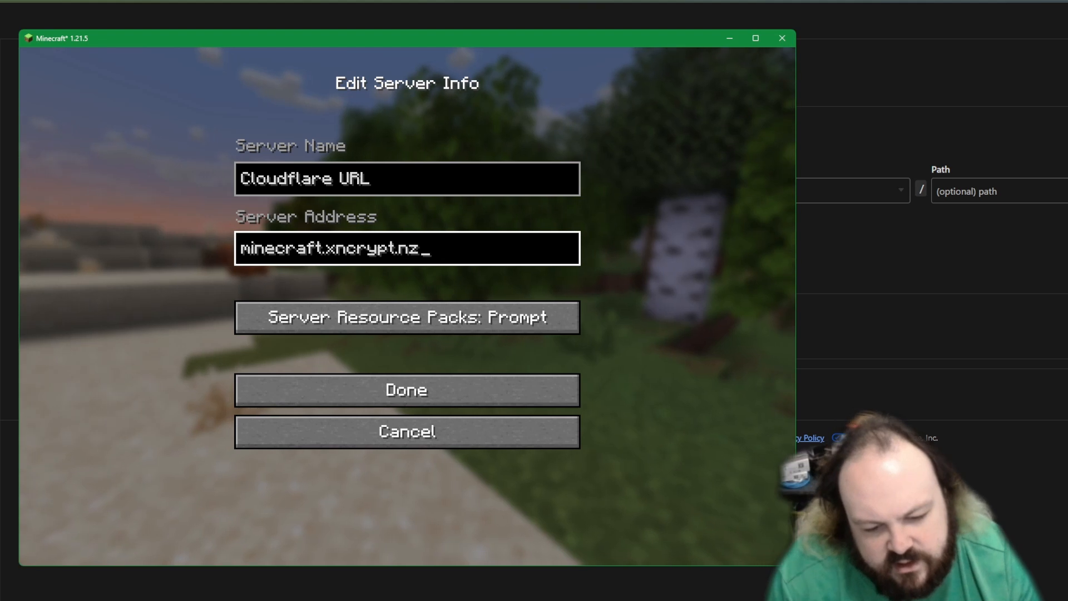
{"action": "left_click", "coordinate": [376, 395]}
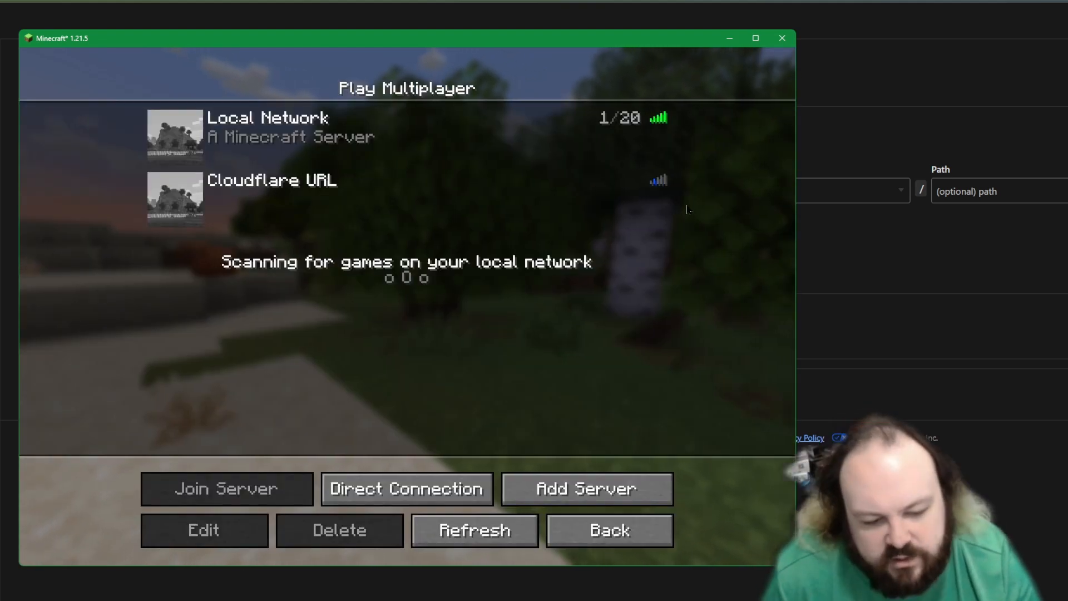
Step: Try to join the Cloudflare URL server and cancel the connection attempt
{"action": "double_click", "coordinate": [328, 213]}
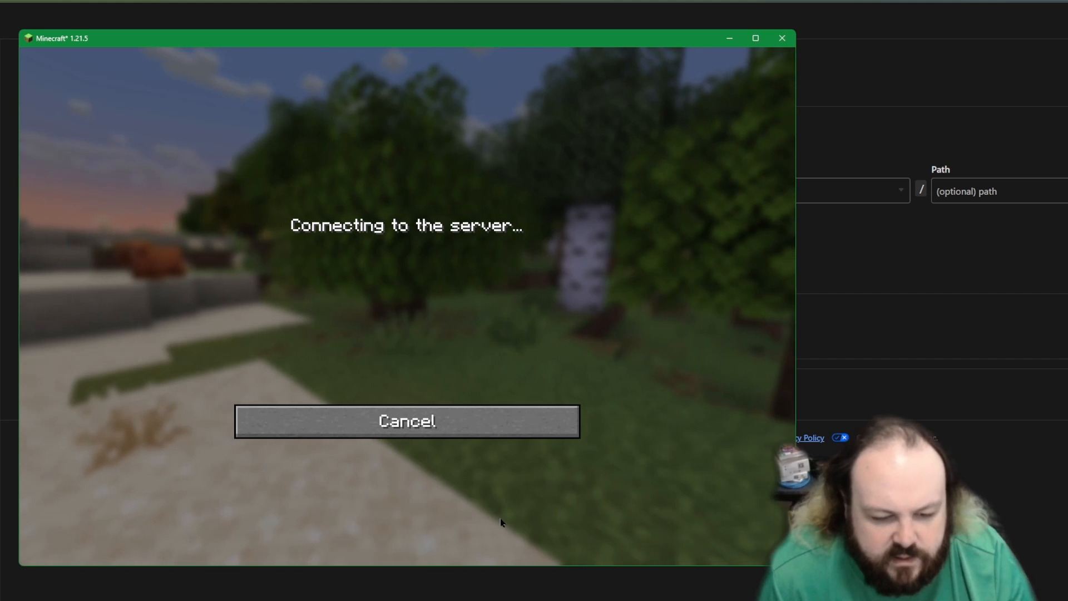
{"action": "left_click", "coordinate": [456, 428]}
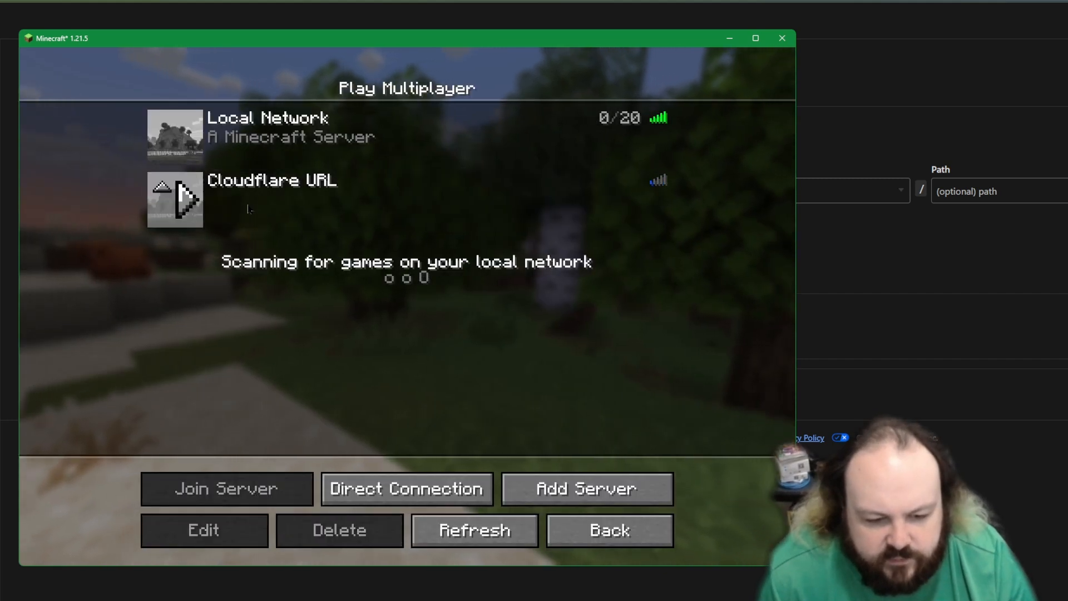
Step: Switch to the Cloudflare DNS records of xncrypt.net and start a TXT record whose content begins with cloudflared-route=, removing the placeholder hostname
{"action": "key", "text": "alt+Tab"}
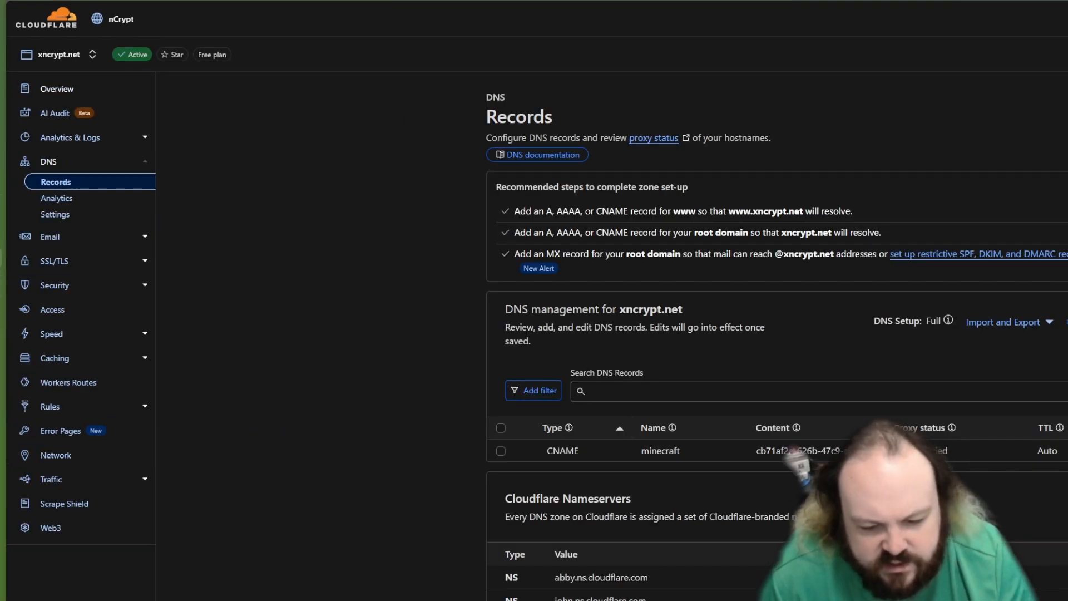
{"action": "left_click", "coordinate": [556, 482]}
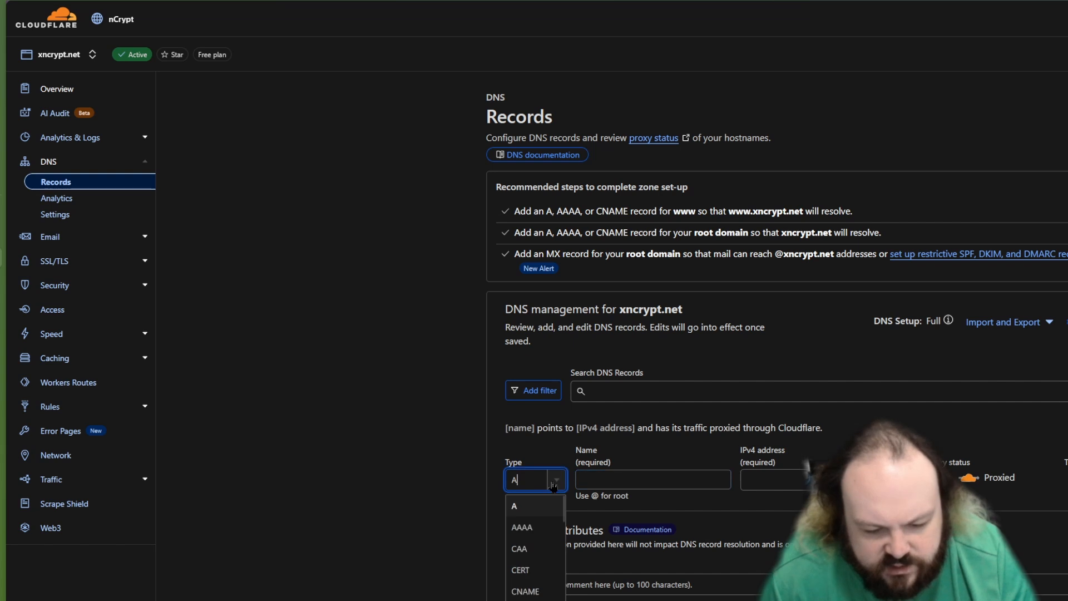
{"action": "scroll", "coordinate": [554, 571], "scroll_direction": "down", "scroll_amount": 5}
{"action": "left_click", "coordinate": [543, 584]}
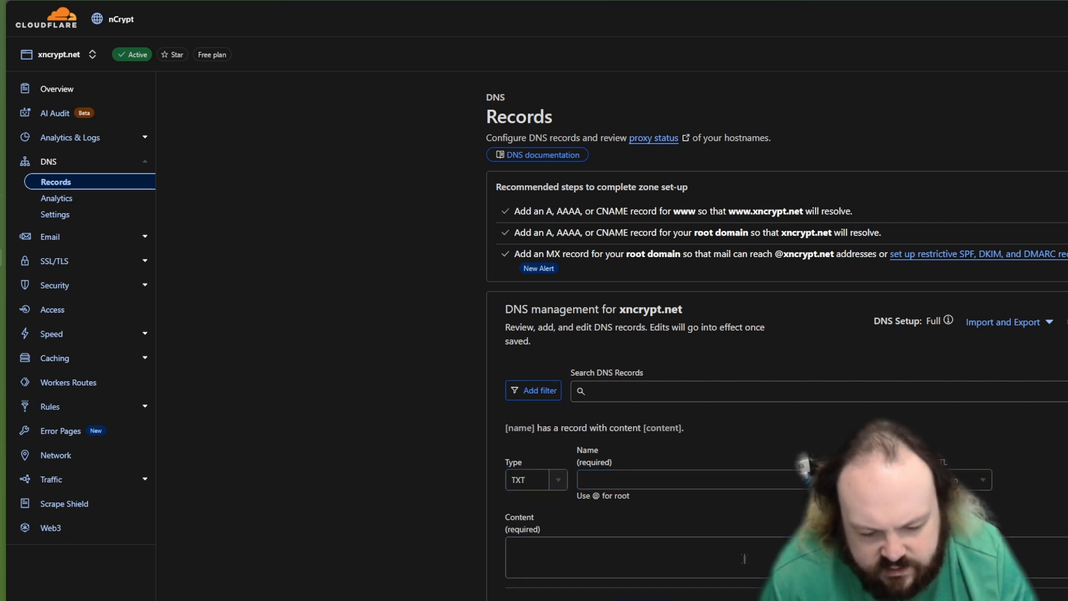
{"action": "left_click", "coordinate": [517, 556]}
{"action": "type", "text": "cloudflared-route=YOUR_PUBLIC_HOSTNAME_FOR_YOUR_TUNNEL"}
{"action": "left_click_drag", "start_coordinate": [751, 550], "coordinate": [592, 551]}
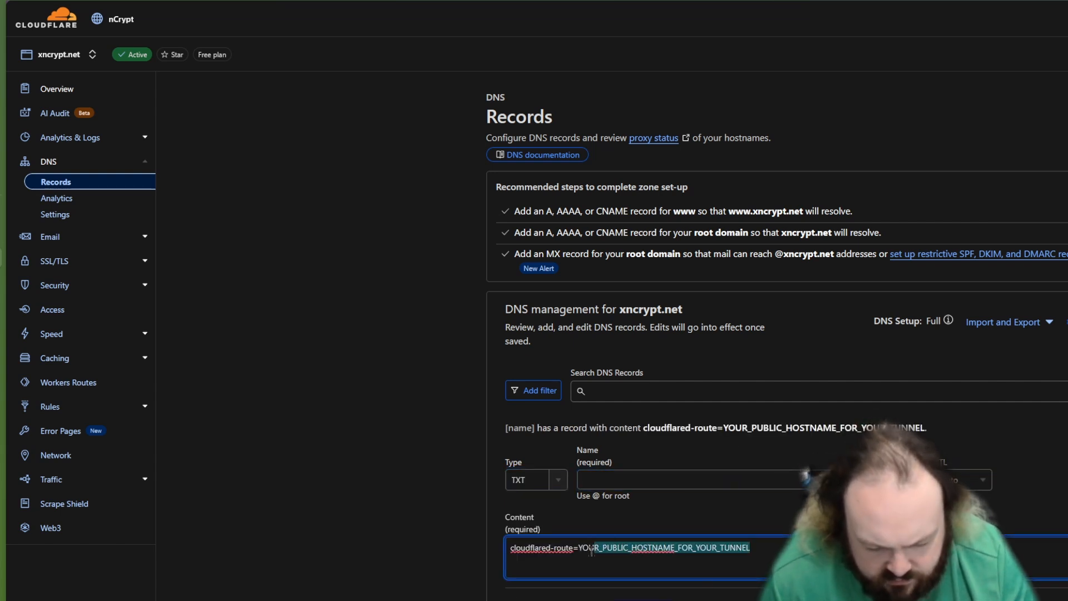
{"action": "key", "text": "BackSpace"}
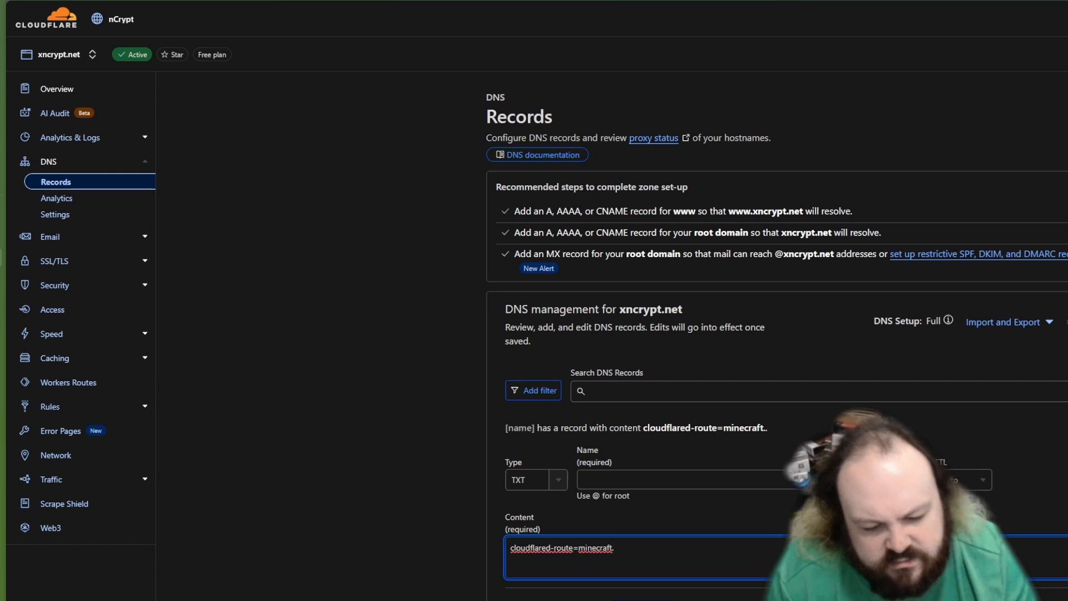
Step: Name the TXT record minecraft, set its content to cloudflared-route=minecraft.xncrypt.net, and save it
{"action": "left_click", "coordinate": [748, 478]}
{"action": "type", "text": "minecraft"}
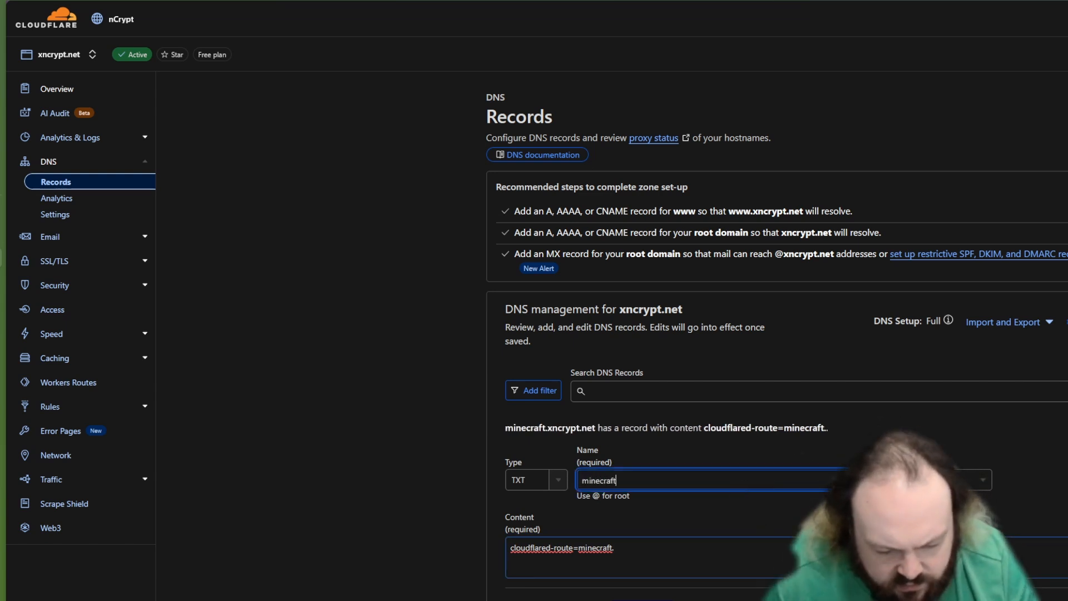
{"action": "left_click", "coordinate": [616, 548]}
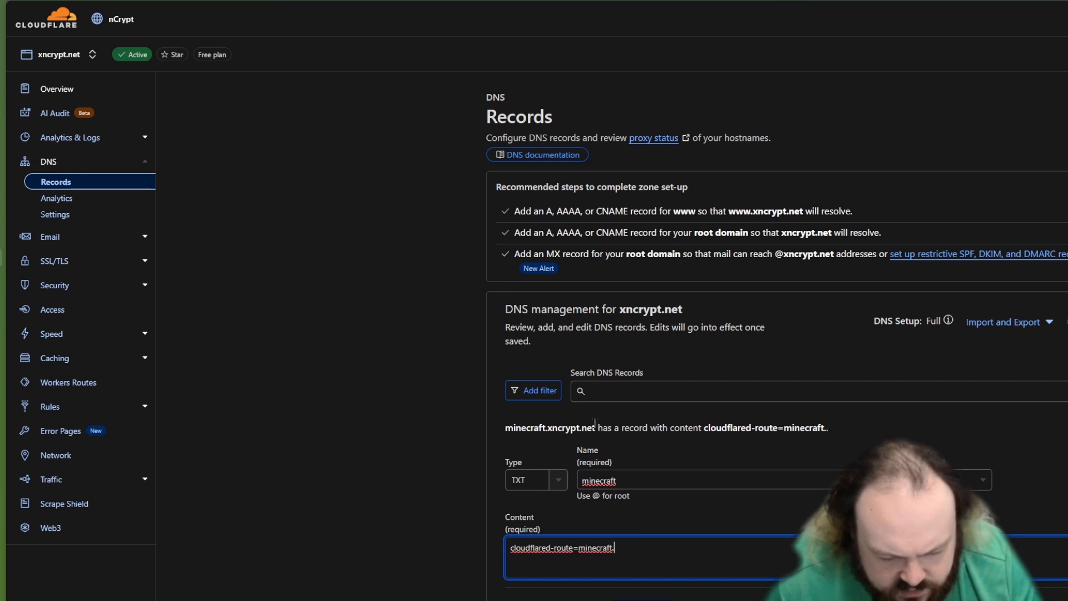
{"action": "left_click_drag", "start_coordinate": [594, 423], "coordinate": [462, 450]}
{"action": "key", "text": "ctrl+c"}
{"action": "left_click_drag", "start_coordinate": [615, 547], "coordinate": [575, 552]}
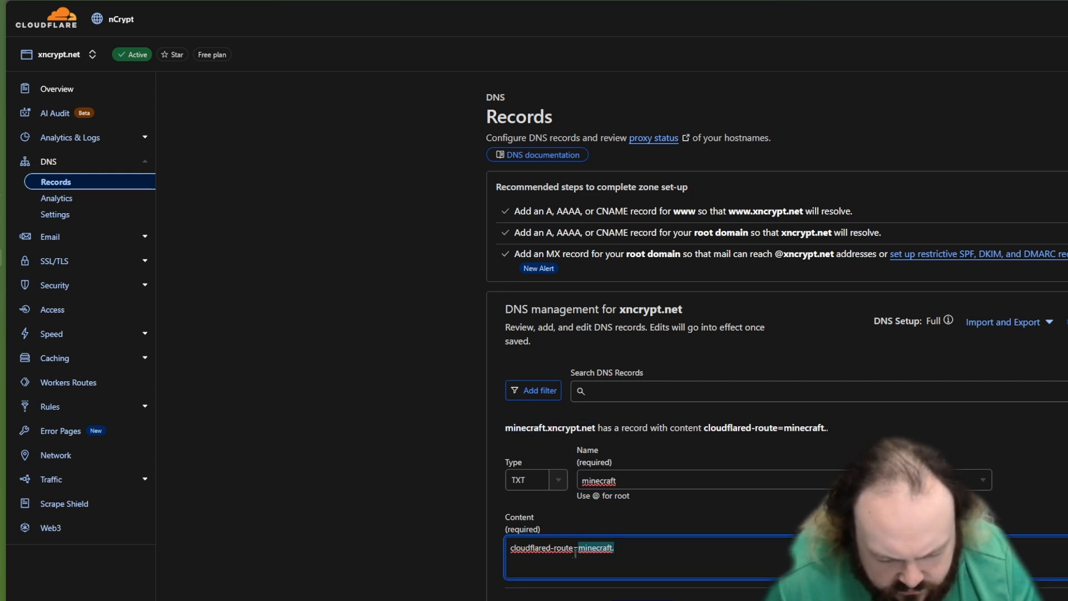
{"action": "key", "text": "ctrl+v"}
{"action": "key", "text": "Tab"}
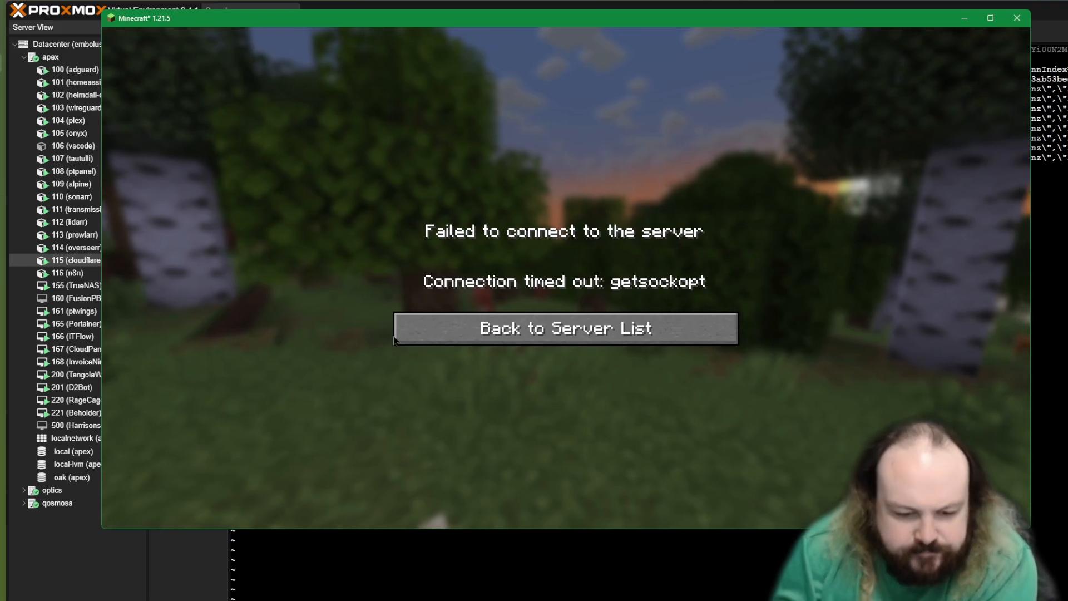
Step: Switch back to Minecraft, refresh the server list, check the Cloudflare URL entry's Modflared status, and join that server
{"action": "left_click", "coordinate": [617, 329]}
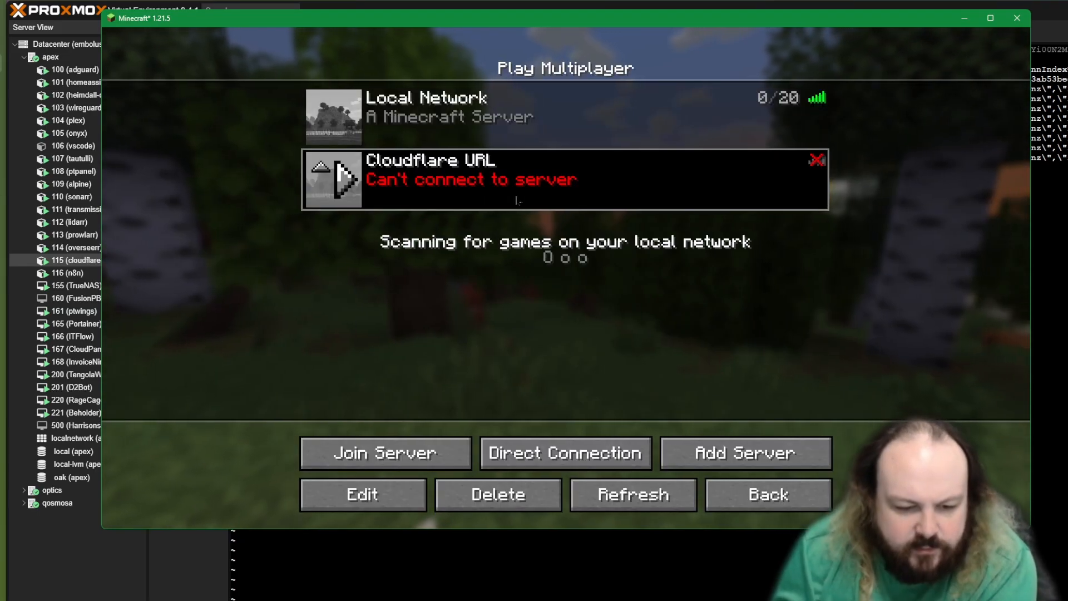
{"action": "left_click", "coordinate": [580, 509]}
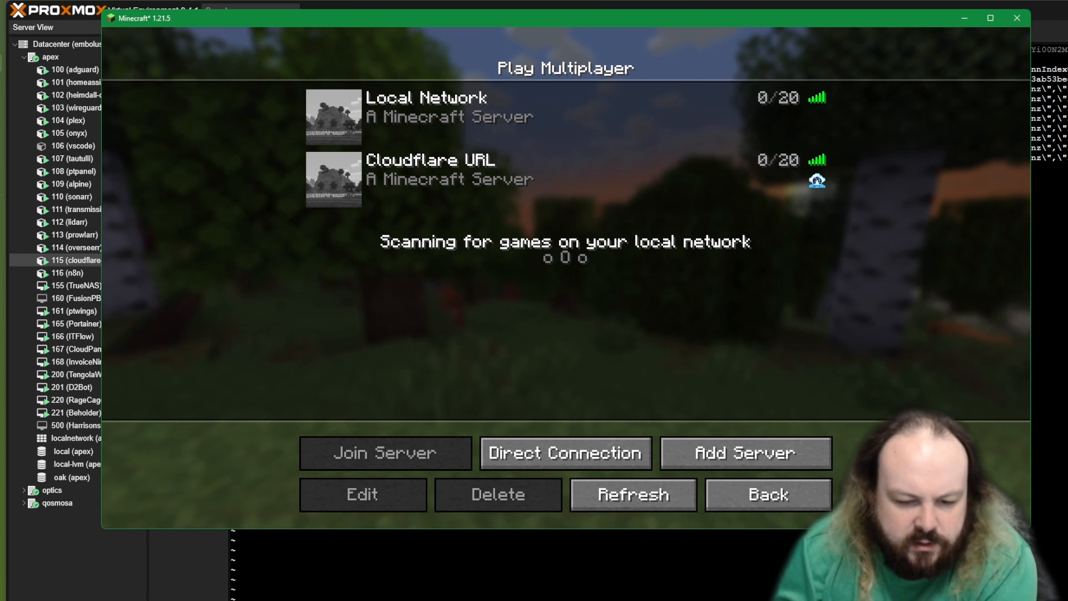
{"action": "mouse_move", "coordinate": [817, 183]}
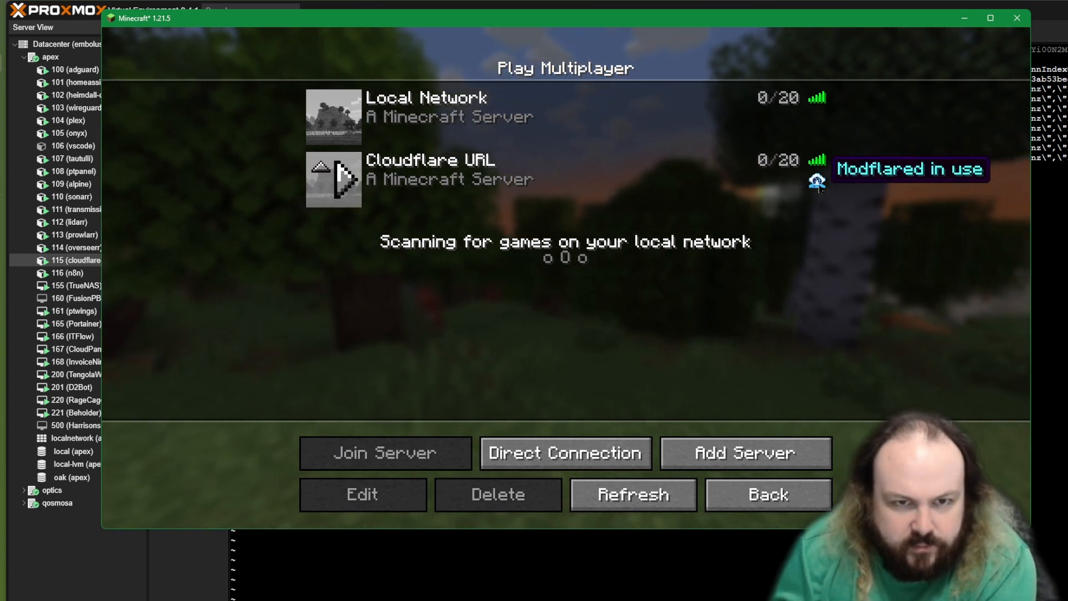
{"action": "double_click", "coordinate": [817, 183]}
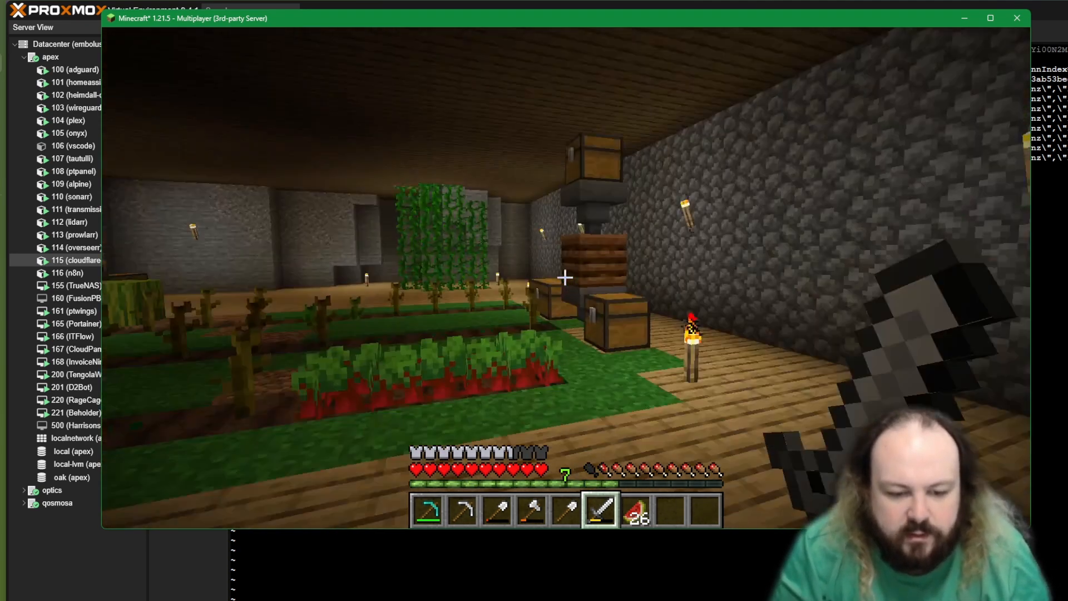
Step: Disconnect from the Cloudflare URL server and select its entry in the server list
{"action": "key", "text": "Escape"}
{"action": "left_click", "coordinate": [590, 350]}
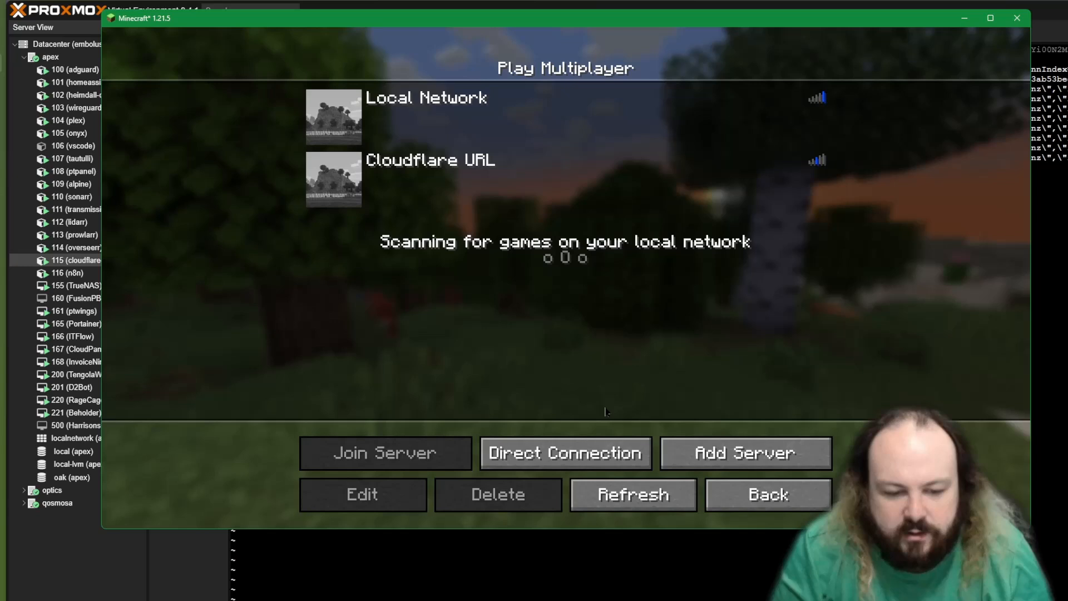
{"action": "left_click", "coordinate": [650, 189]}
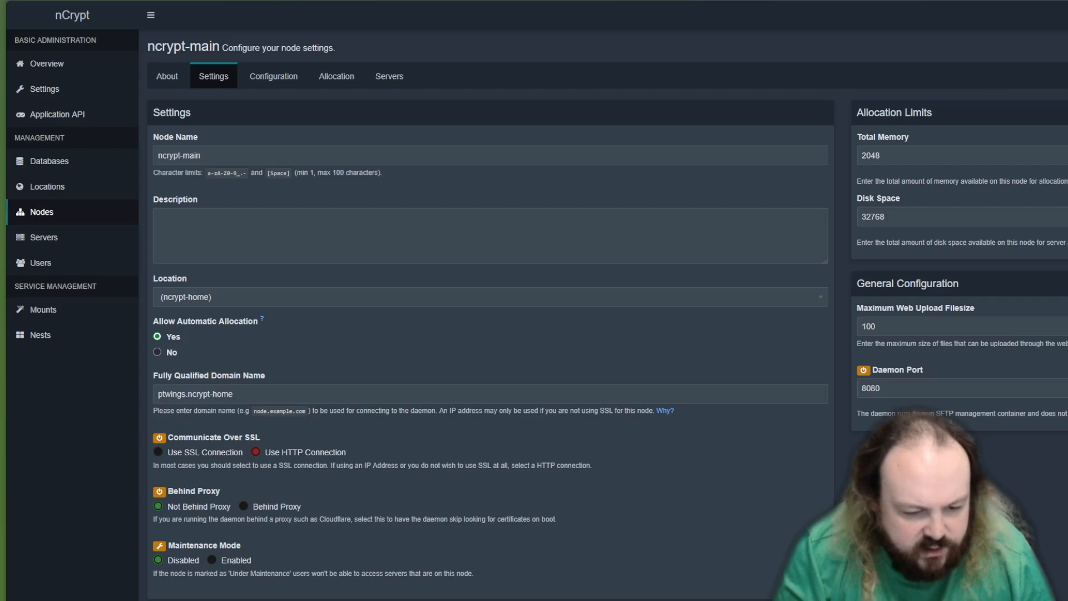
{"action": "key", "text": "alt+Tab"}
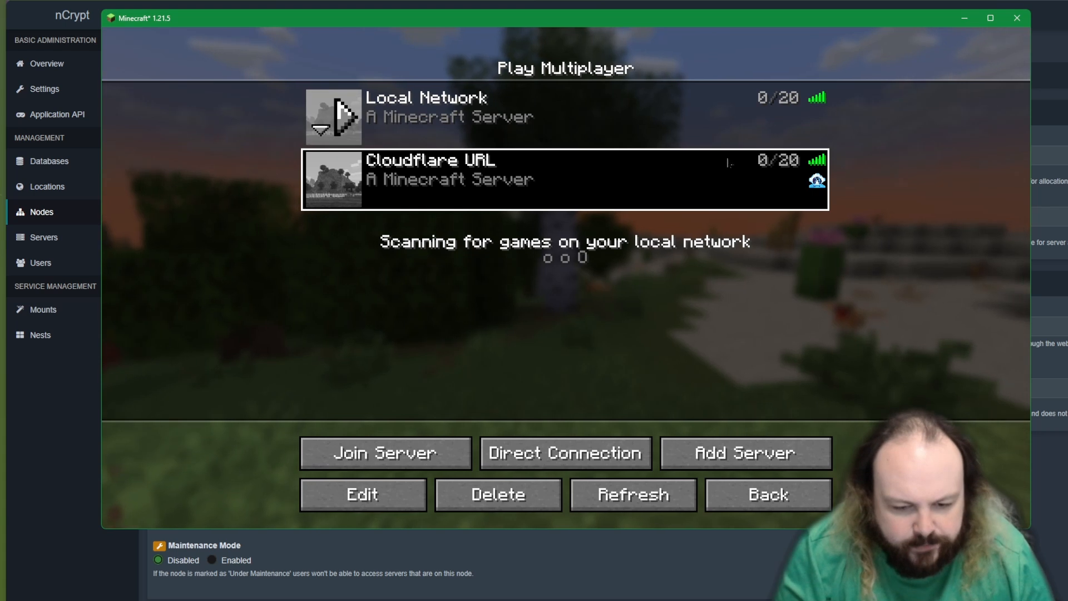
Step: Switch from Minecraft to the Cloudflare tunnels page and open the public hostnames of the nCrypt Home Office tunnel
{"action": "key", "text": "alt+Tab"}
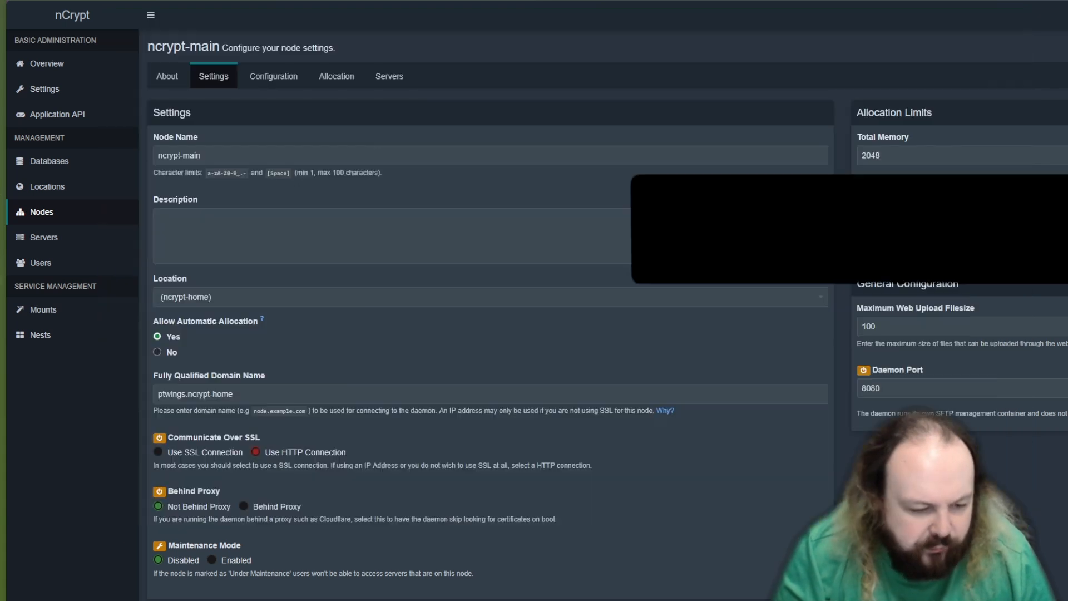
{"action": "key", "text": "ctrl+Tab"}
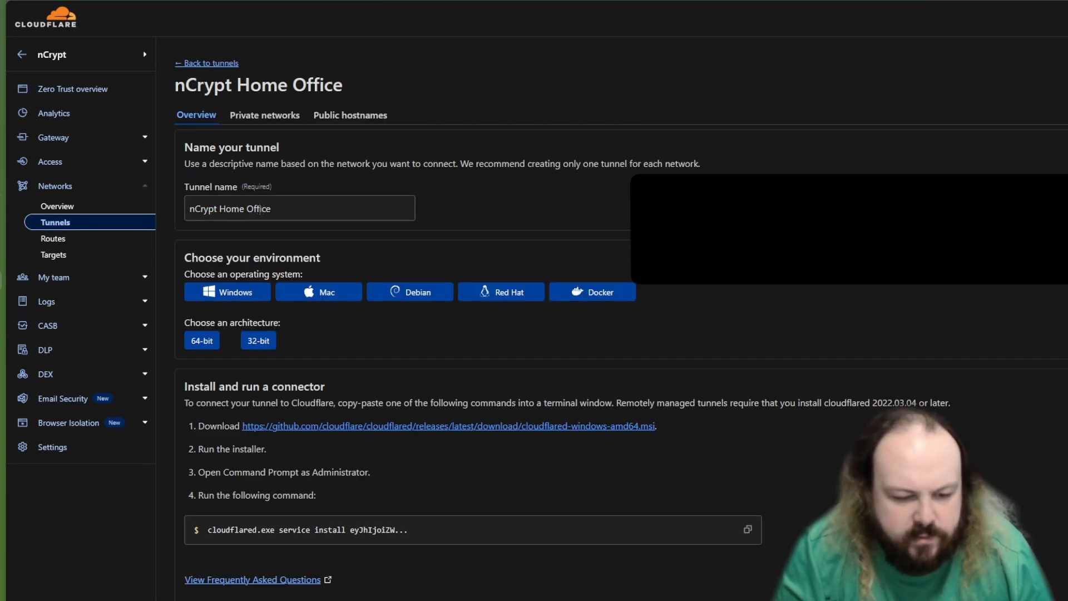
{"action": "left_click", "coordinate": [264, 116]}
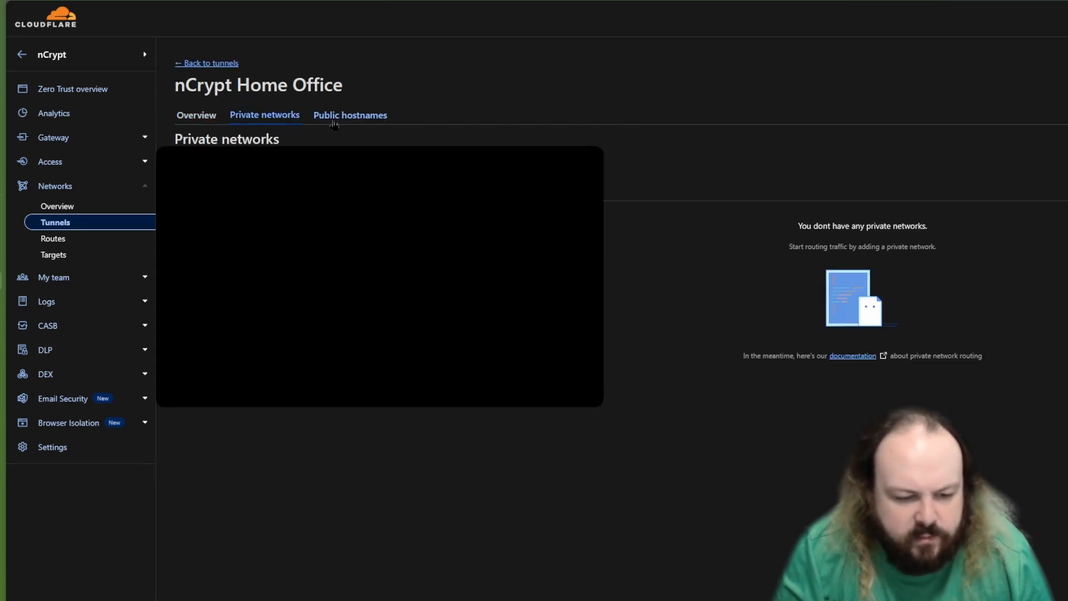
{"action": "left_click", "coordinate": [335, 118]}
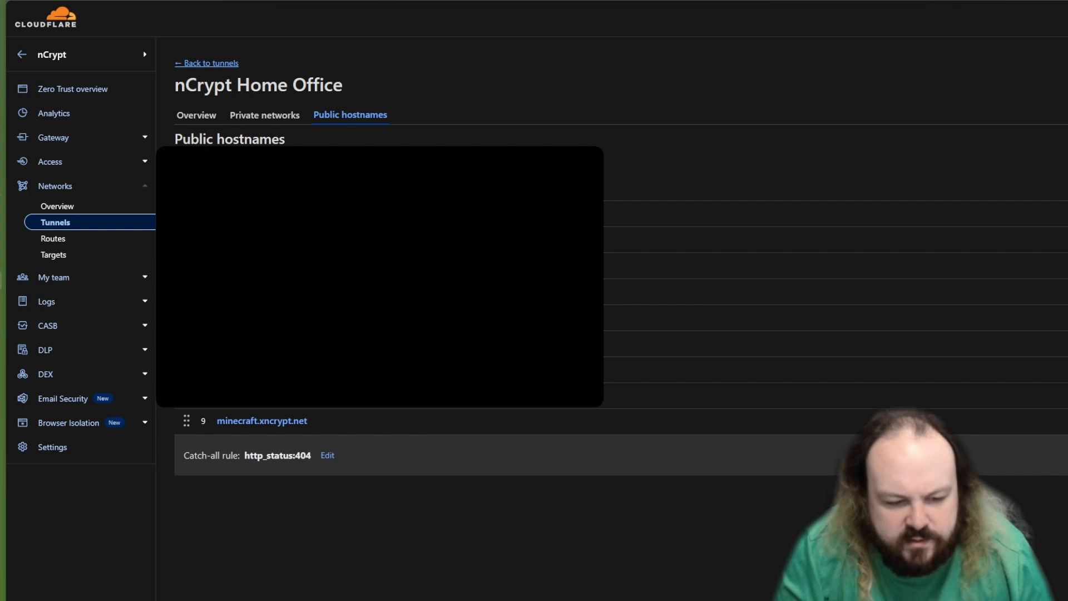
Step: Start a new public hostname with subdomain minecrafts and domain xncrypt.net
{"action": "left_click", "coordinate": [230, 165]}
{"action": "left_click", "coordinate": [313, 178]}
{"action": "type", "text": "minecrafts"}
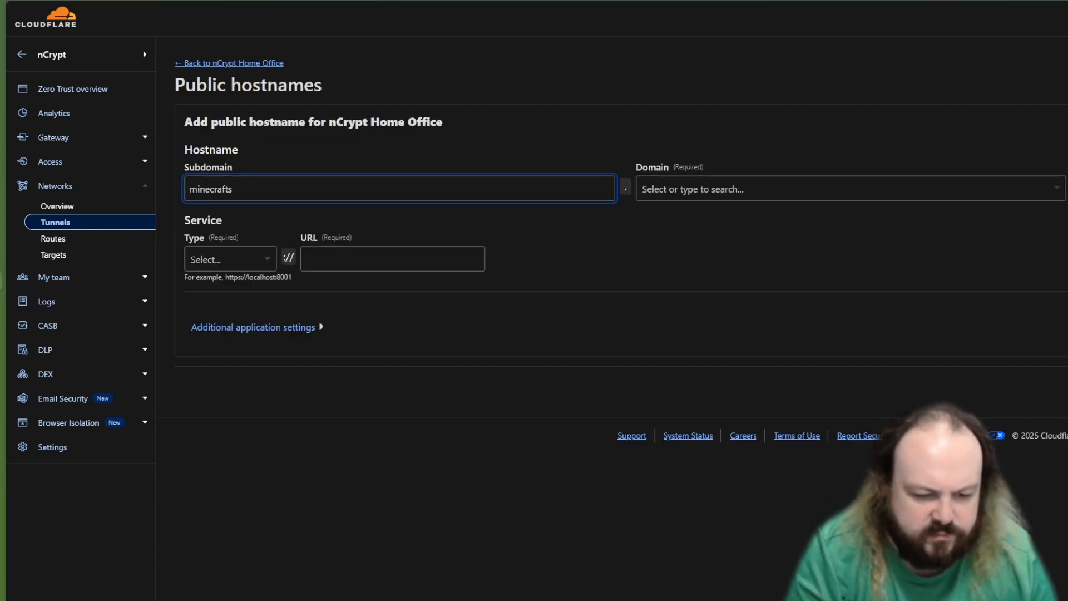
{"action": "key", "text": "Tab"}
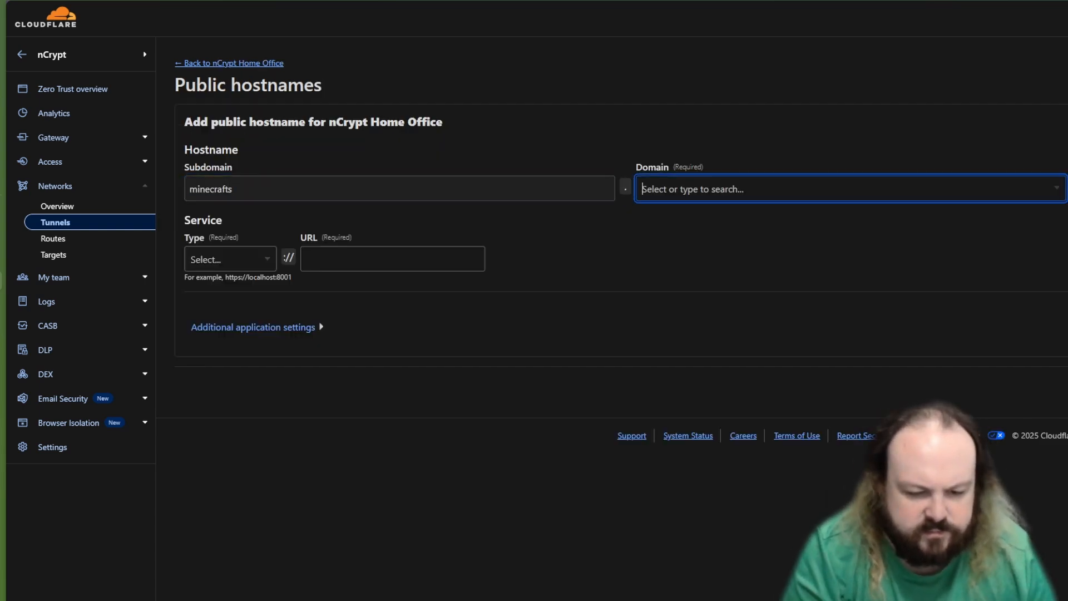
{"action": "left_click", "coordinate": [687, 190]}
{"action": "type", "text": "nc"}
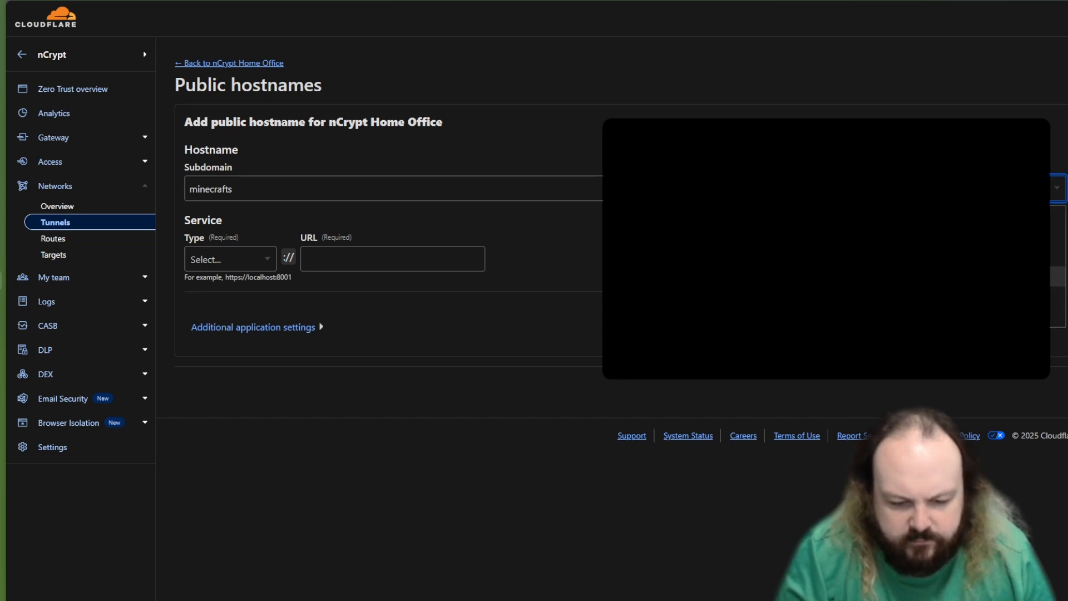
{"action": "key", "text": "Return"}
{"action": "key", "text": "Tab"}
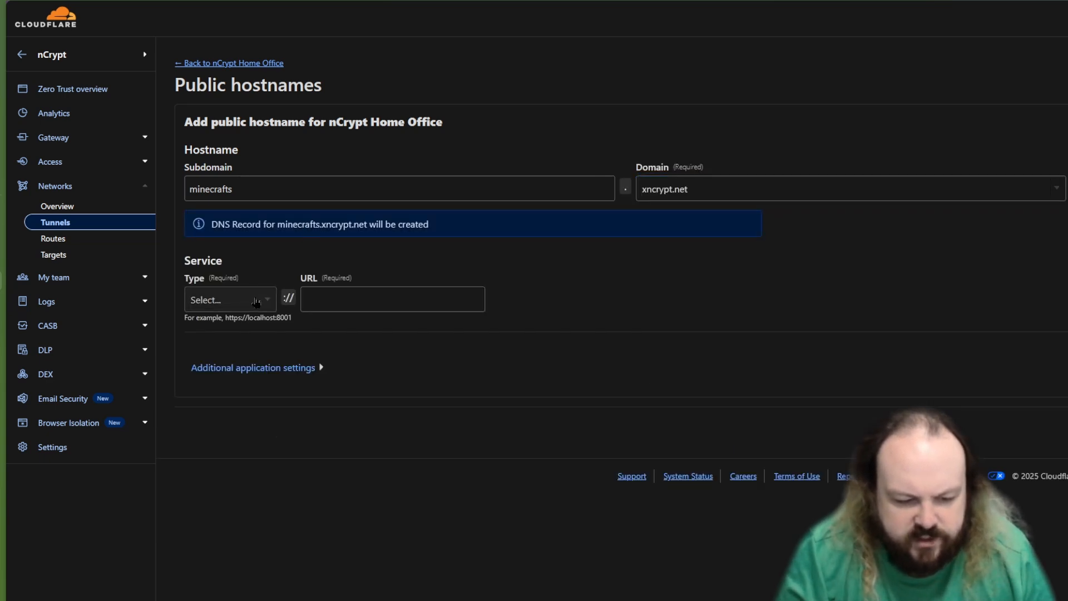
Step: Set the new public hostname's service type to TCP
{"action": "key", "text": "Down"}
{"action": "scroll", "coordinate": [234, 370], "scroll_direction": "down", "scroll_amount": 1}
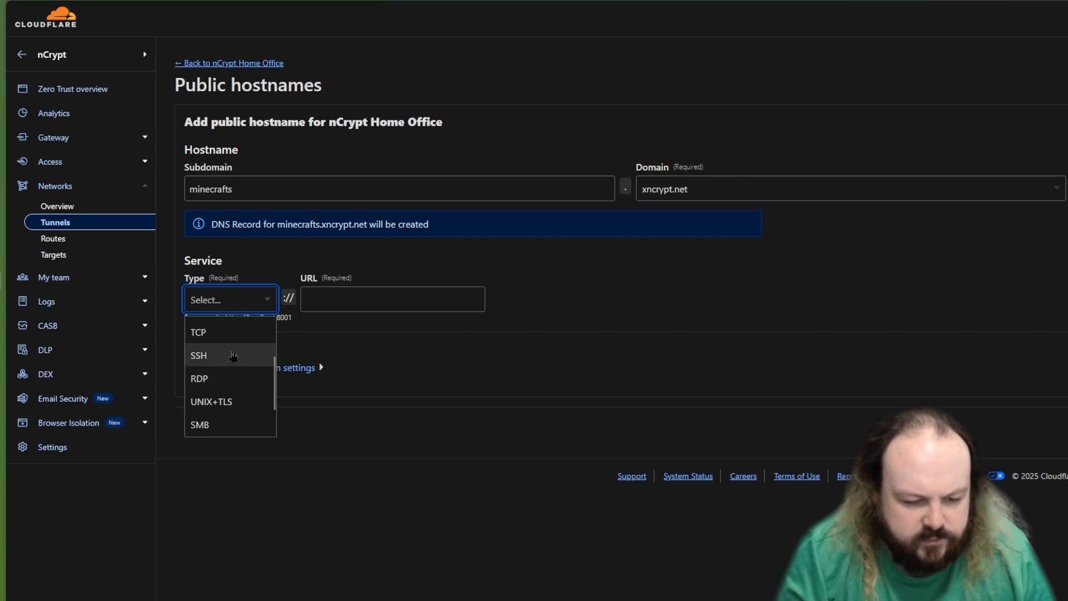
{"action": "scroll", "coordinate": [233, 357], "scroll_direction": "up", "scroll_amount": 1}
{"action": "key", "text": "Up"}
{"action": "key", "text": "Return"}
{"action": "key", "text": "Tab"}
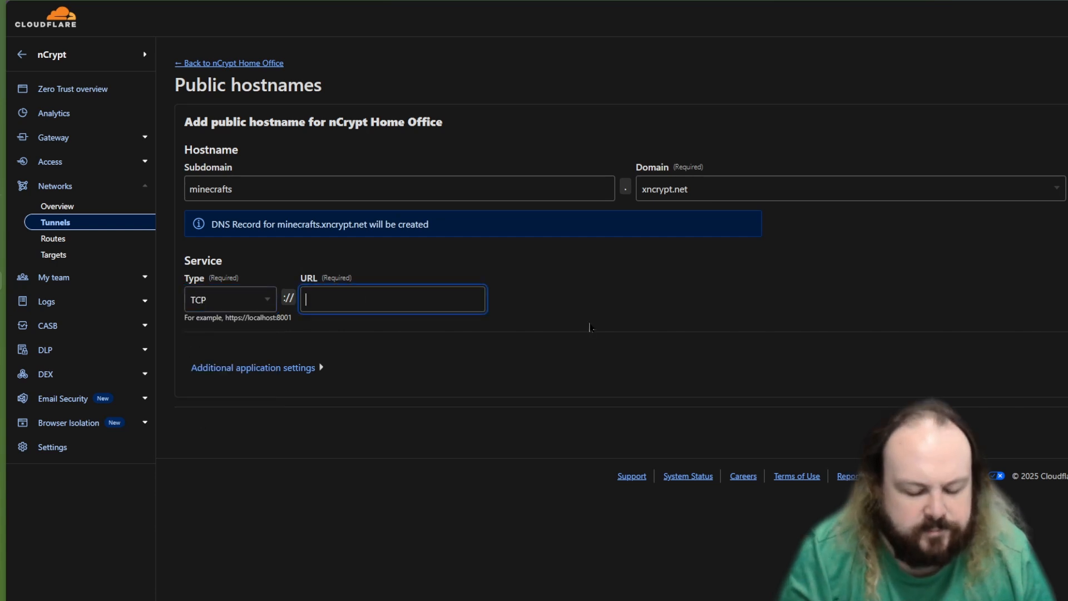
Step: Get the Minecraft server's address from its console page and enter 192.168.1.22:25565 as the service URL
{"action": "type", "text": "19"}
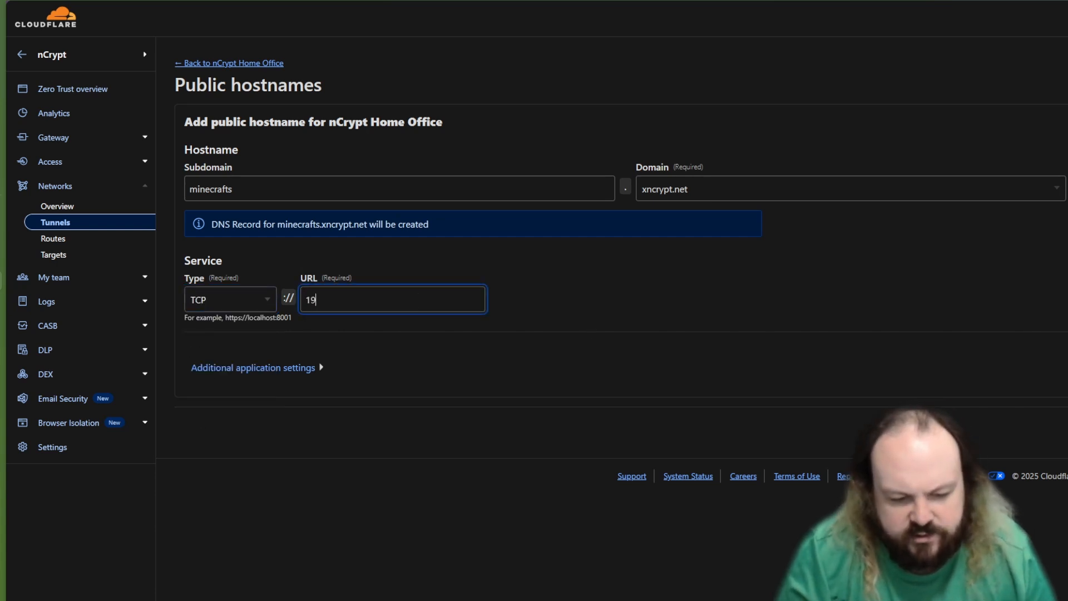
{"action": "key", "text": "BackSpace"}
{"action": "key", "text": "BackSpace"}
{"action": "key", "text": "BackSpace"}
{"action": "key", "text": "BackSpace"}
{"action": "key", "text": "BackSpace"}
{"action": "key", "text": "BackSpace"}
{"action": "key", "text": "BackSpace"}
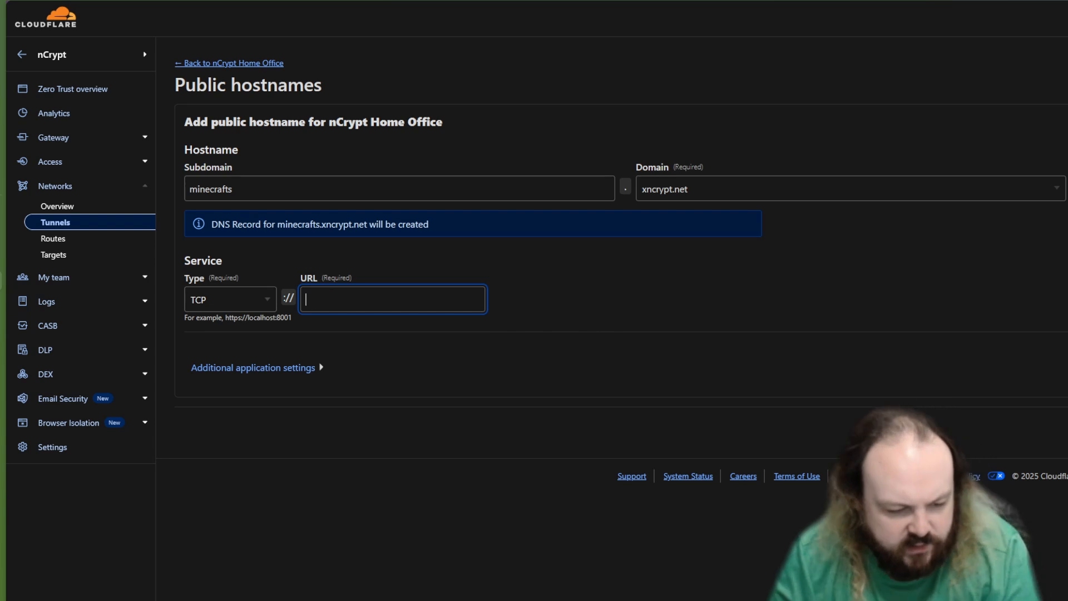
{"action": "key", "text": "ctrl+Tab"}
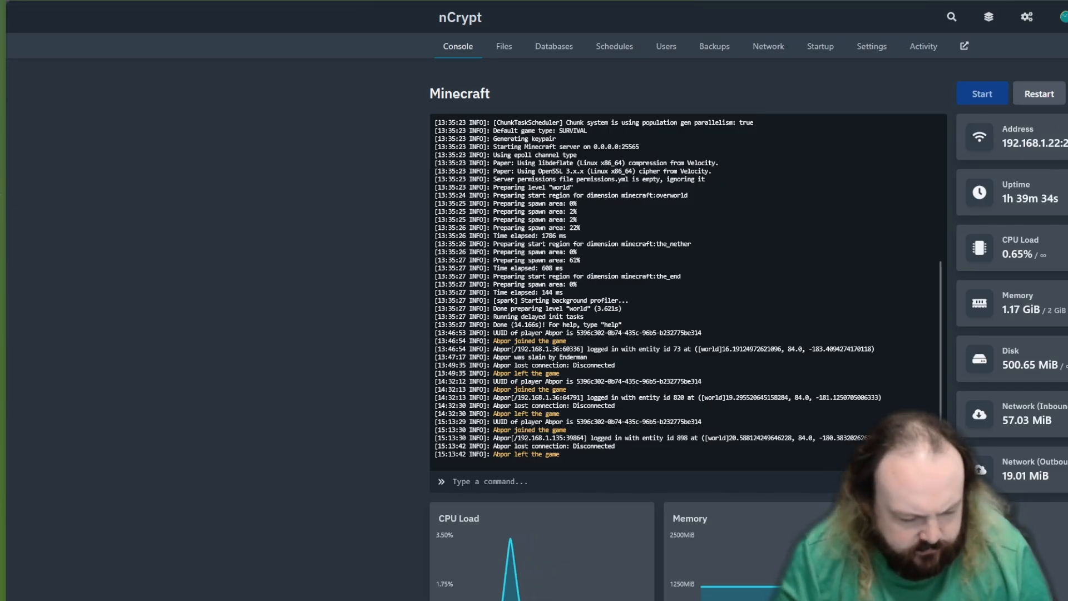
{"action": "key", "text": "ctrl+Tab"}
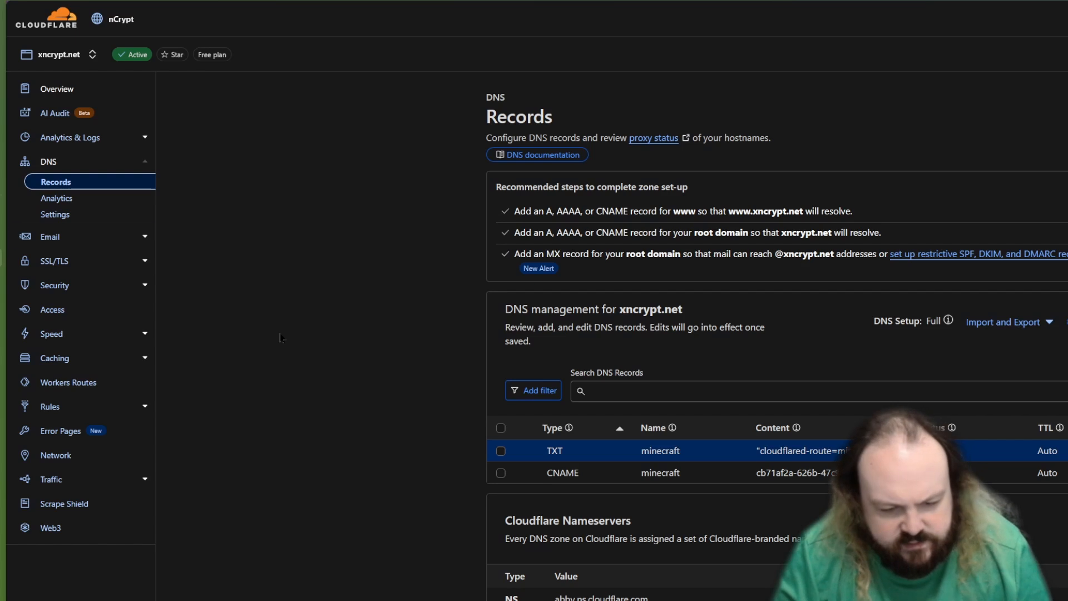
{"action": "key", "text": "ctrl+Tab"}
{"action": "type", "text": "192.168.1.22:25565"}
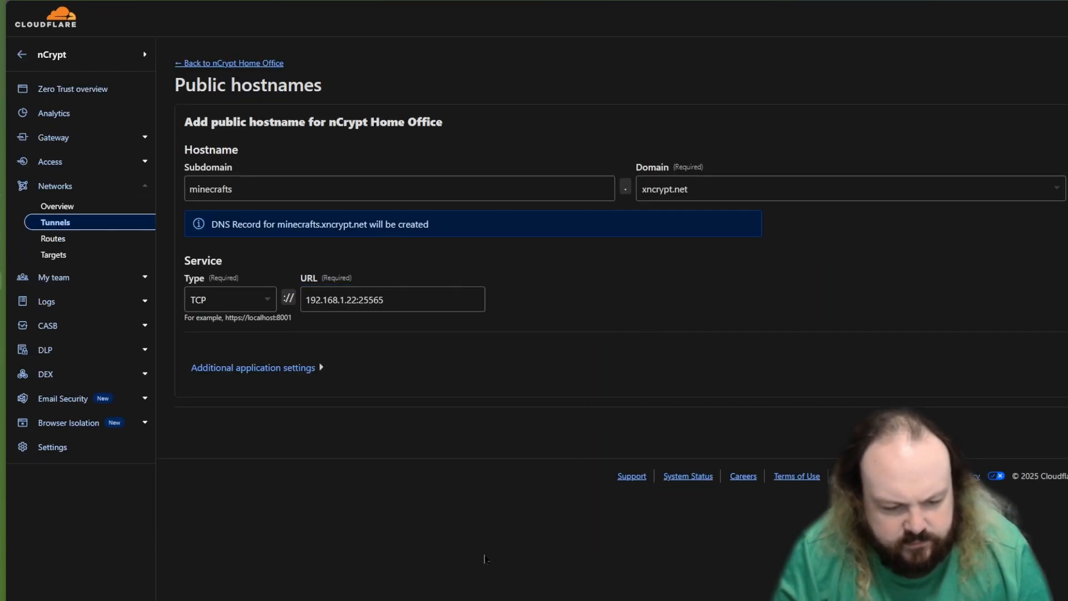
{"action": "triple_click", "coordinate": [389, 301]}
{"action": "type", "text": "192.168.1.22:25565"}
{"action": "left_click", "coordinate": [804, 408]}
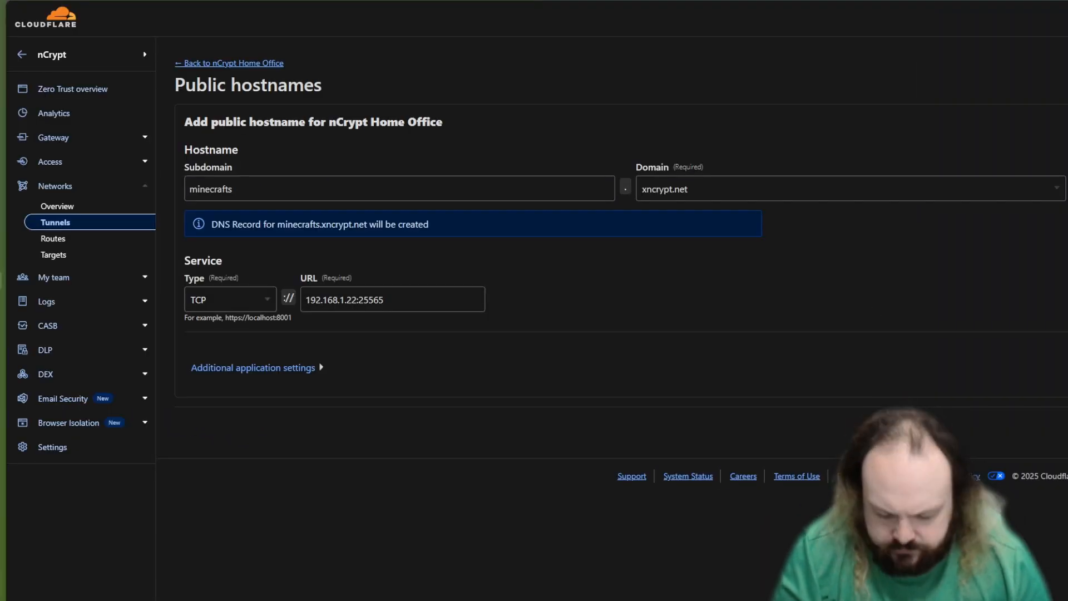
Step: Leave the new hostname unsaved and examine the Access, Connection and HTTP settings of the existing minecraft.xncrypt.net hostname
{"action": "left_click", "coordinate": [229, 64]}
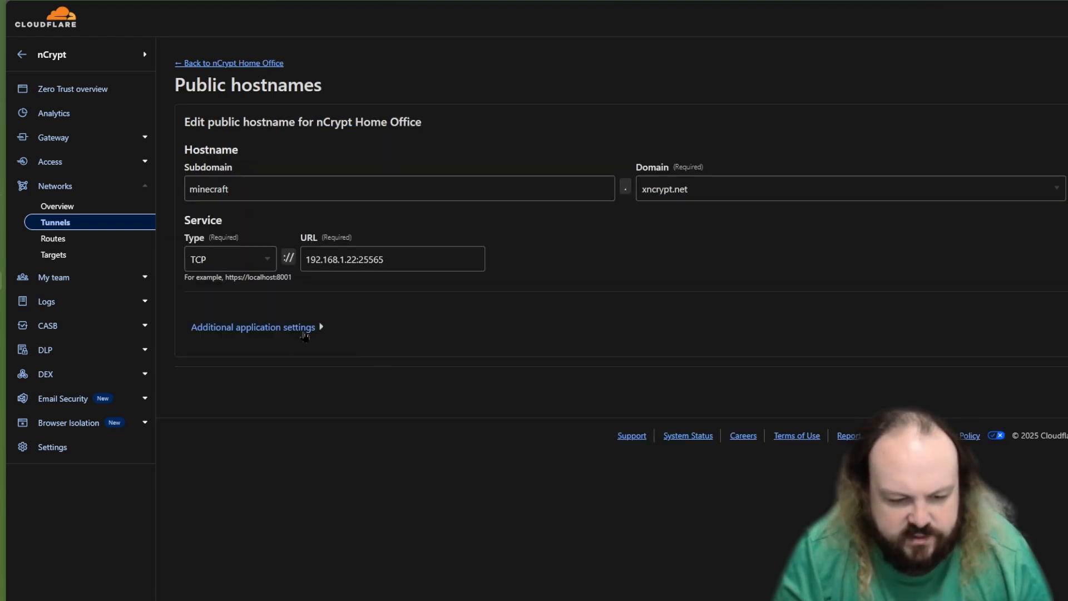
{"action": "left_click", "coordinate": [303, 331]}
{"action": "left_click", "coordinate": [200, 455]}
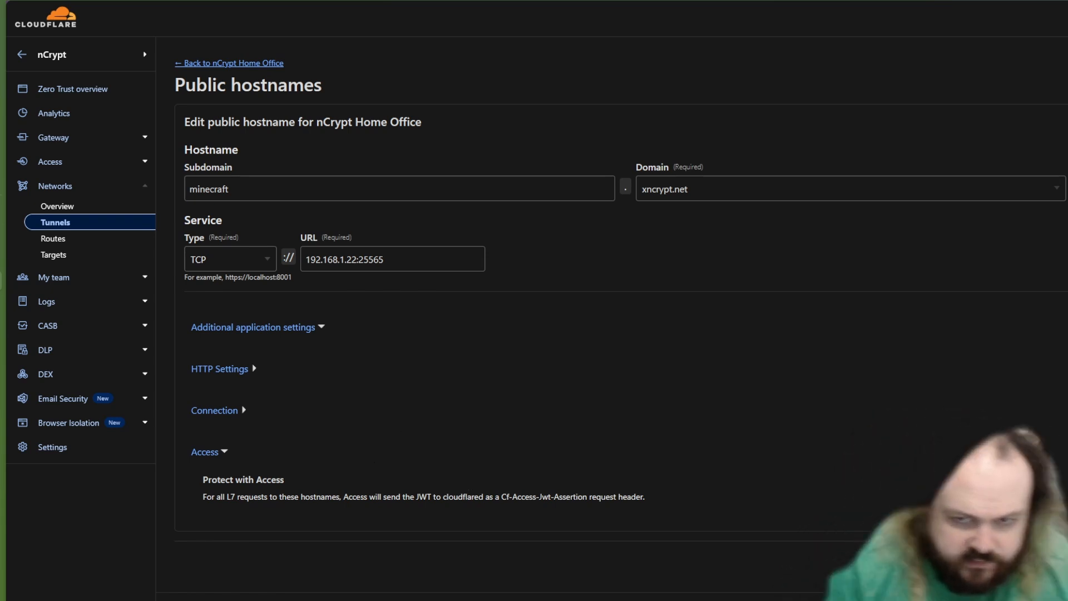
{"action": "left_click", "coordinate": [215, 410]}
{"action": "left_click", "coordinate": [222, 369]}
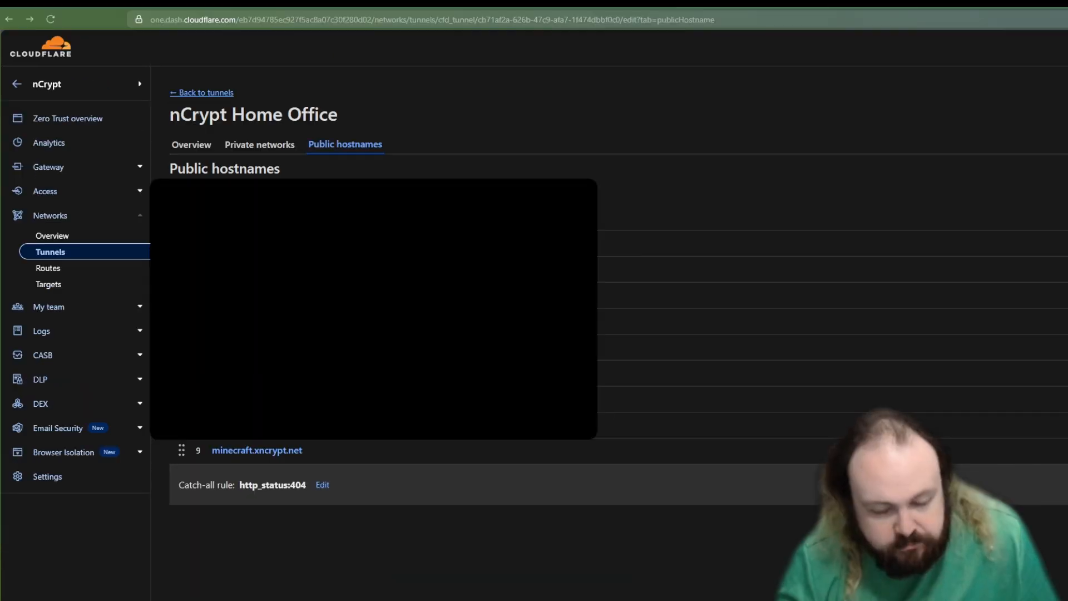
Step: Review the Modflared mod page on Modrinth and the Prism Launcher guide on downloading mods
{"action": "key", "text": "ctrl+Tab"}
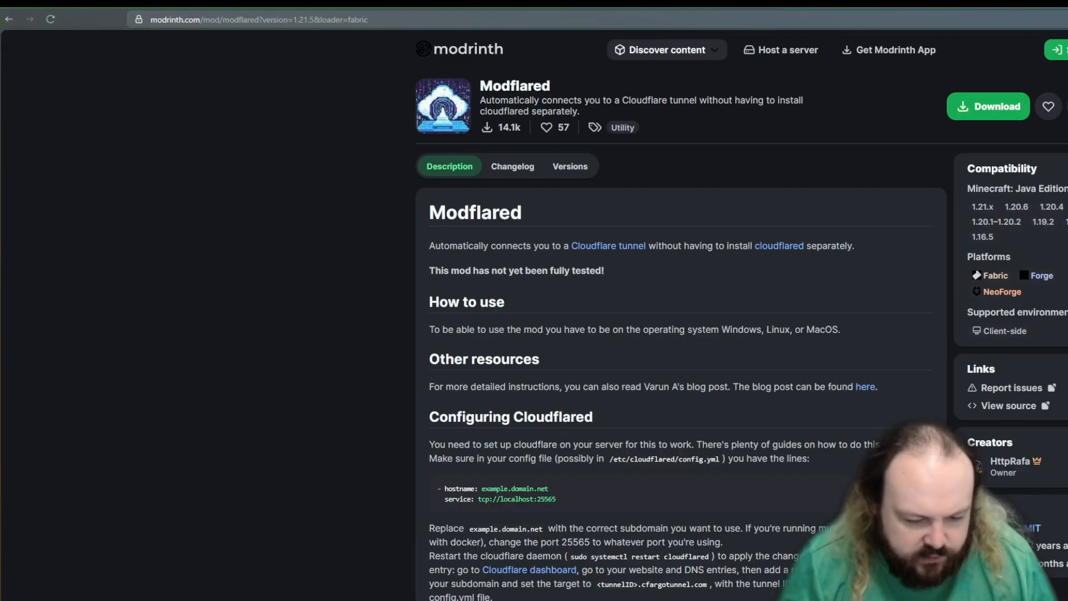
{"action": "key", "text": "ctrl+Tab"}
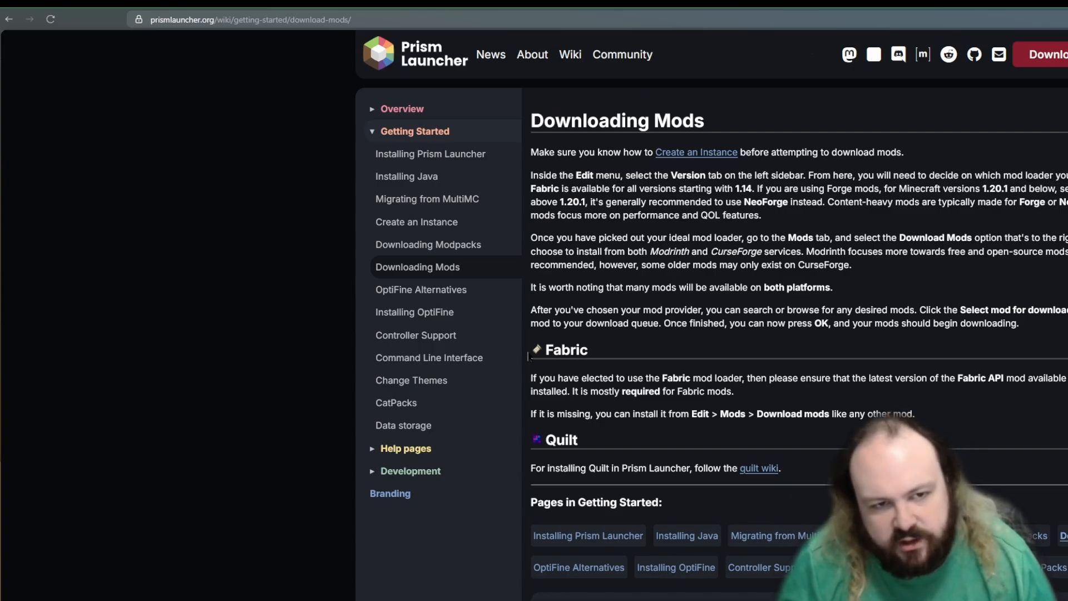
{"action": "key", "text": "ctrl+shift+Tab"}
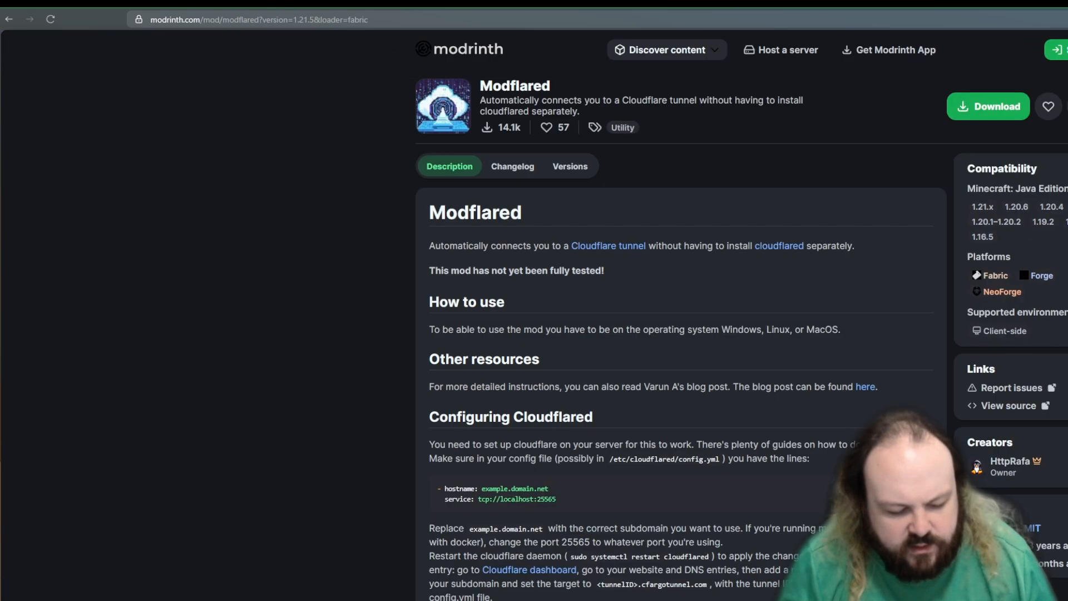
{"action": "left_click", "coordinate": [479, 19]}
{"action": "key", "text": "Escape"}
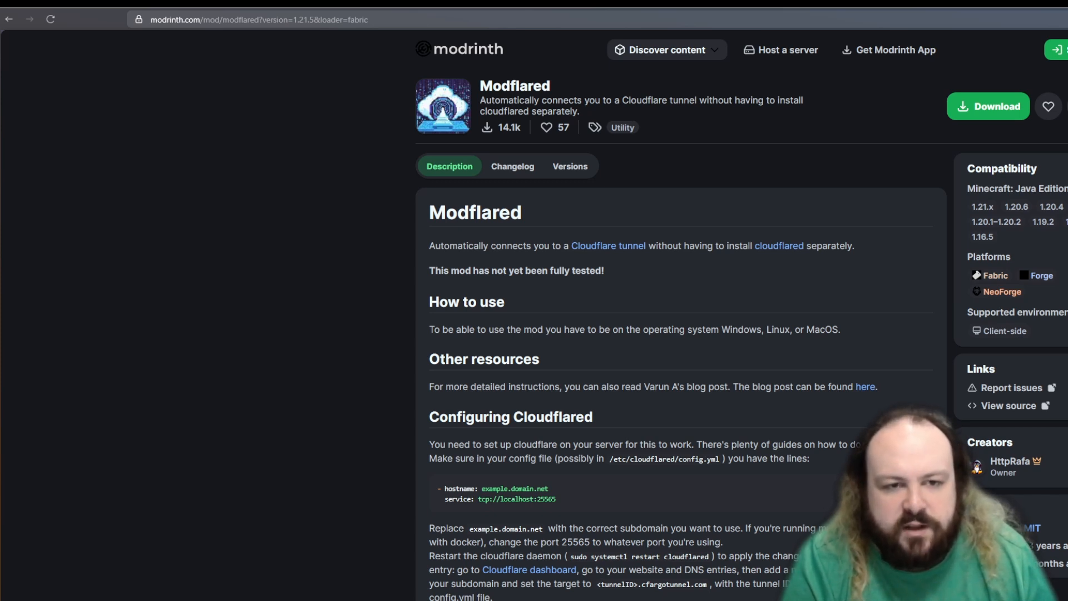
Step: Switch to the xncrypt.net DNS records and view the content of the minecraft TXT record
{"action": "key", "text": "ctrl+Tab"}
{"action": "key", "text": "ctrl+Tab"}
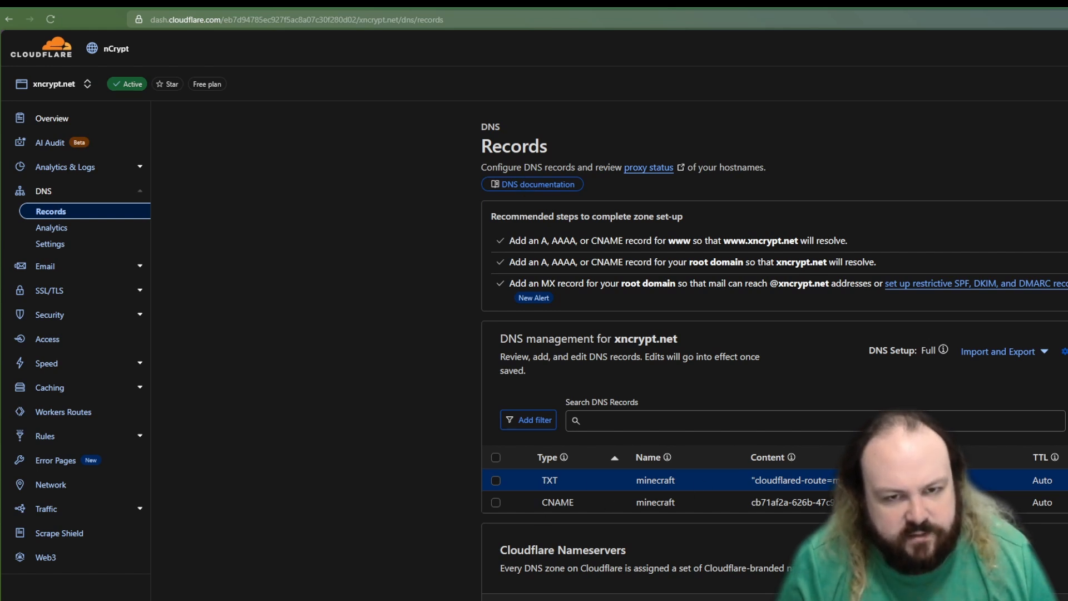
{"action": "key", "text": "ctrl+shift+Tab"}
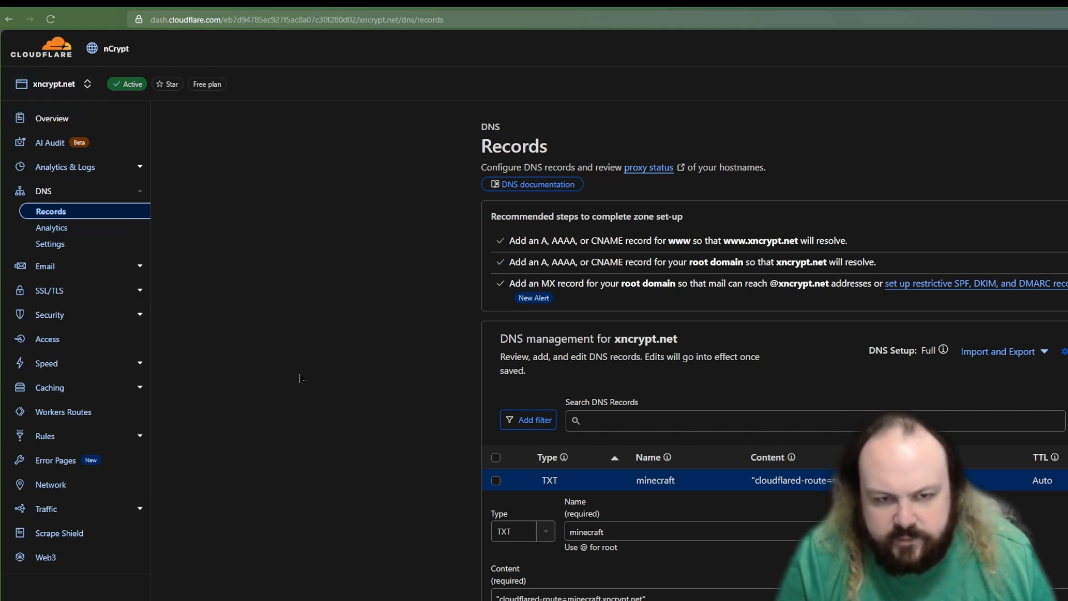
{"action": "scroll", "coordinate": [787, 439], "scroll_direction": "down", "scroll_amount": 1}
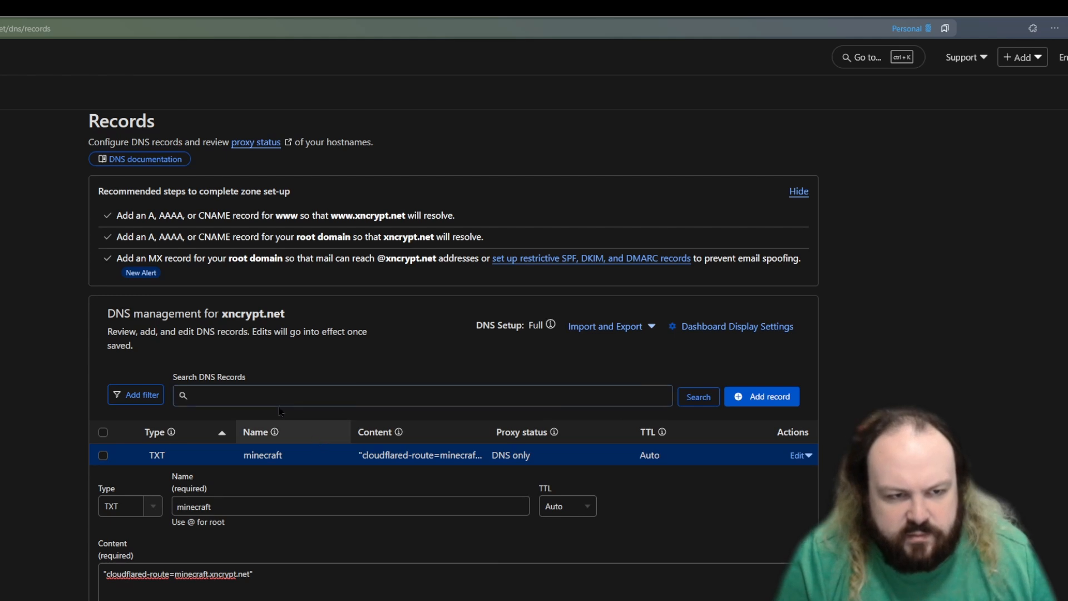
Step: Start another DNS record of type TXT and name it minecraft
{"action": "left_click", "coordinate": [740, 398]}
{"action": "scroll", "coordinate": [454, 355], "scroll_direction": "down", "scroll_amount": 1}
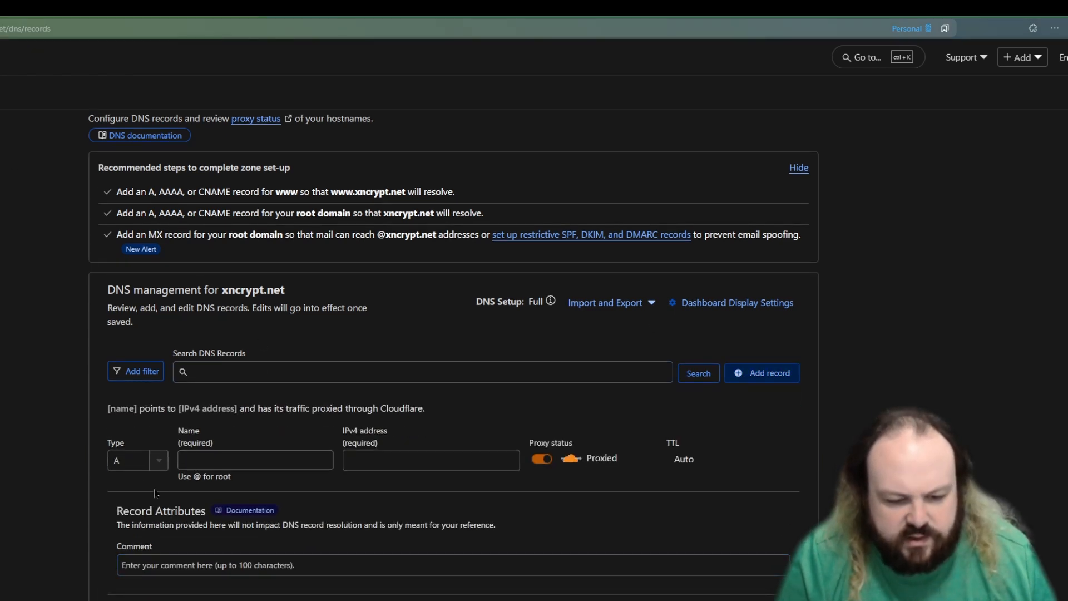
{"action": "left_click", "coordinate": [145, 460]}
{"action": "left_click", "coordinate": [133, 563]}
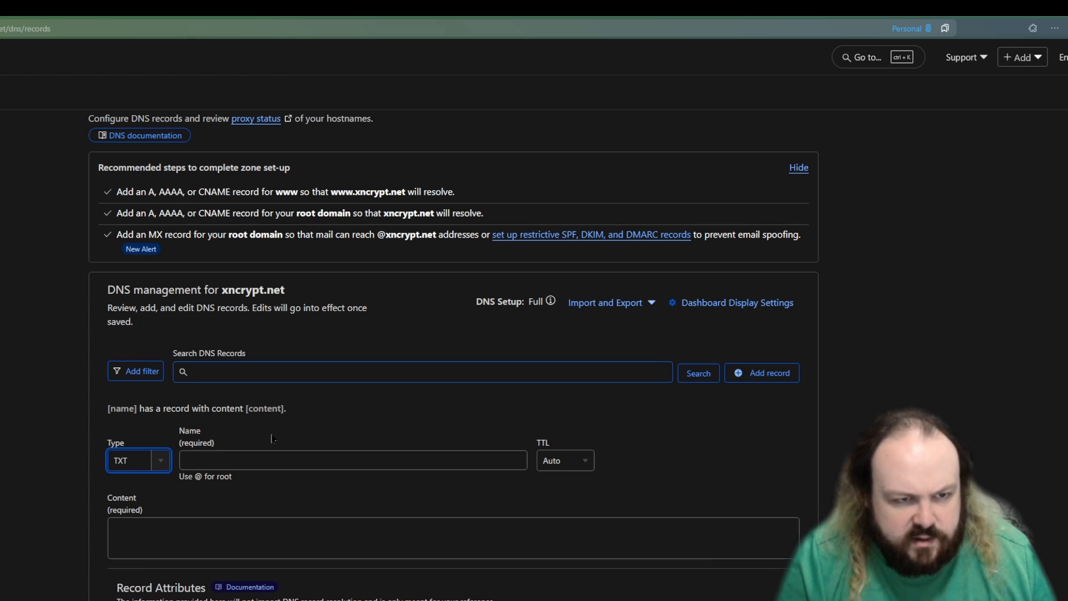
{"action": "left_click", "coordinate": [275, 460]}
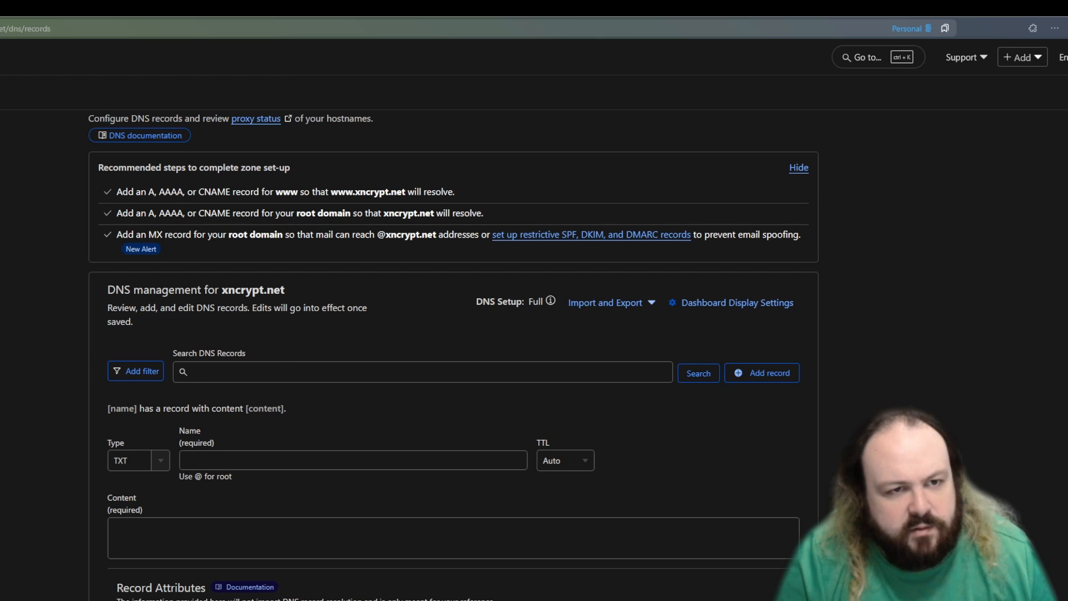
{"action": "left_click", "coordinate": [237, 455]}
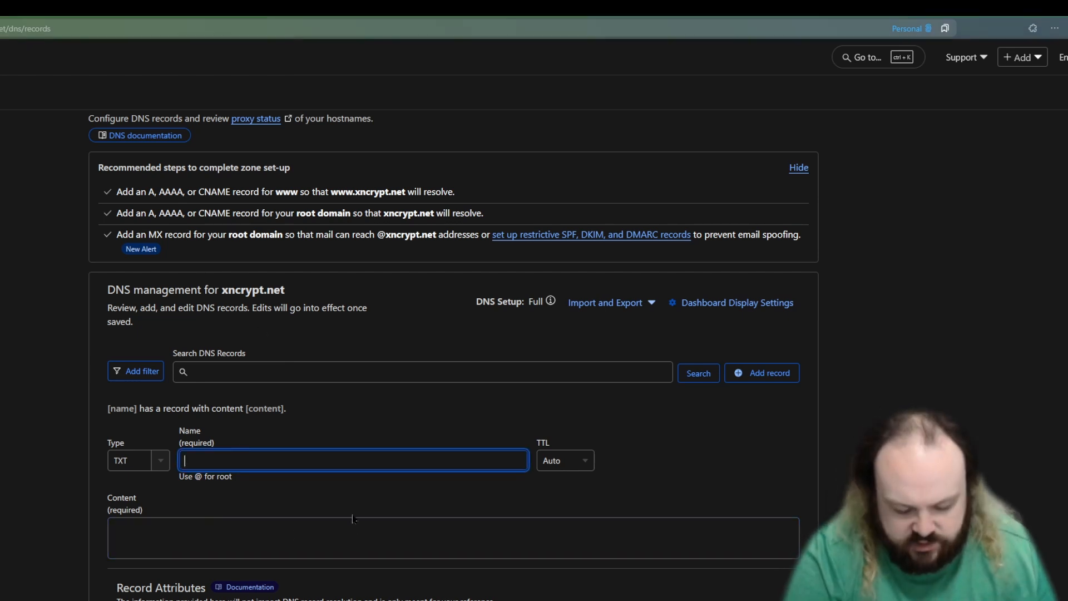
{"action": "type", "text": "minecraft"}
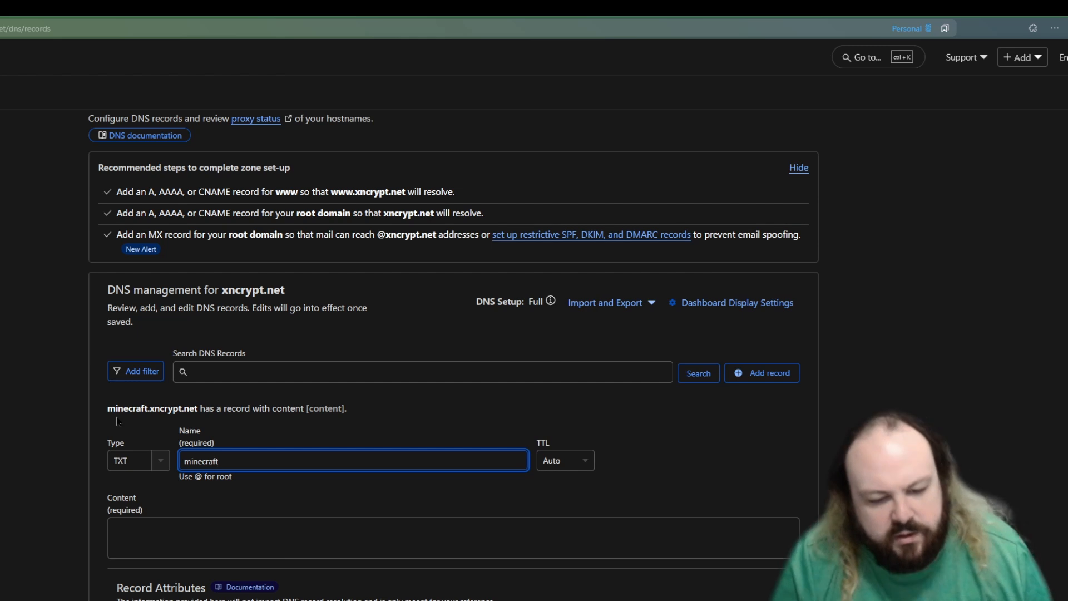
Step: Set the content of the new minecraft TXT record to cloudflared-route=minecraft.xncrypt.net
{"action": "left_click_drag", "start_coordinate": [205, 408], "coordinate": [154, 407]}
{"action": "double_click", "coordinate": [162, 408]}
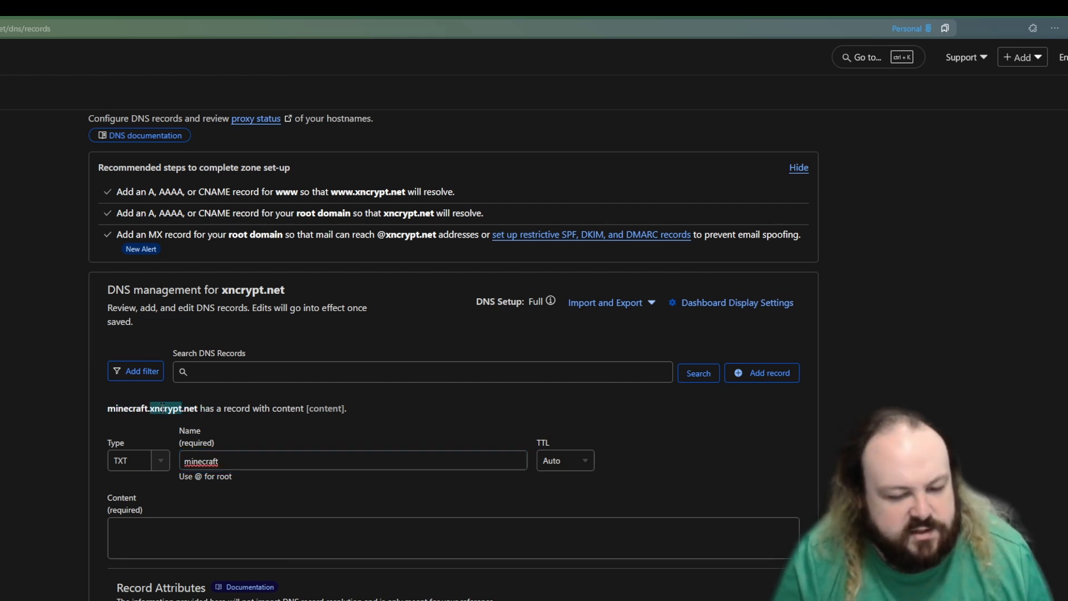
{"action": "left_click", "coordinate": [168, 407]}
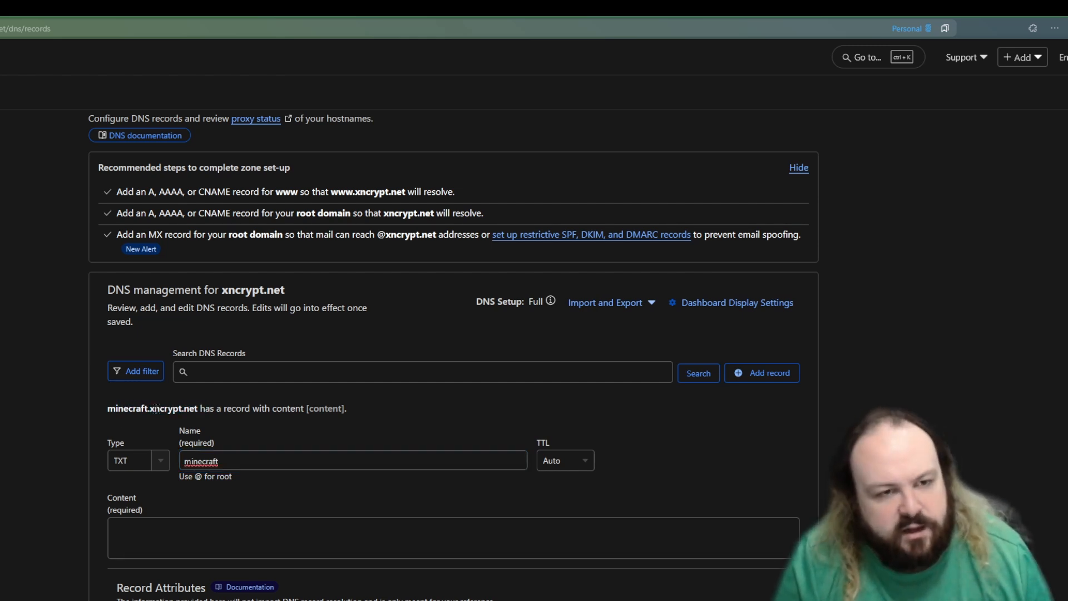
{"action": "left_click", "coordinate": [239, 466]}
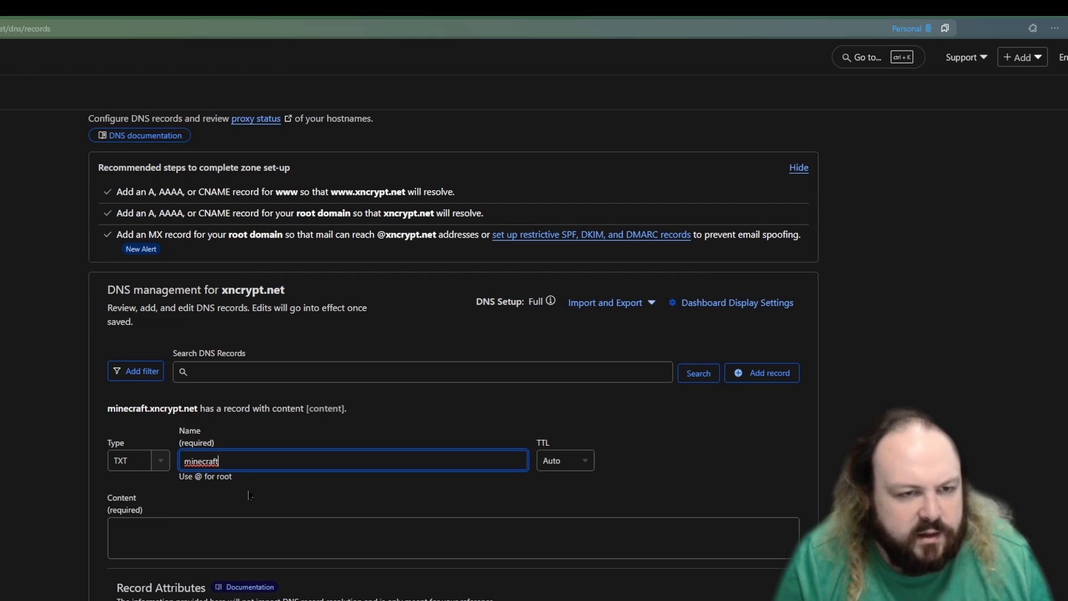
{"action": "left_click", "coordinate": [333, 550]}
{"action": "key", "text": "alt+Tab"}
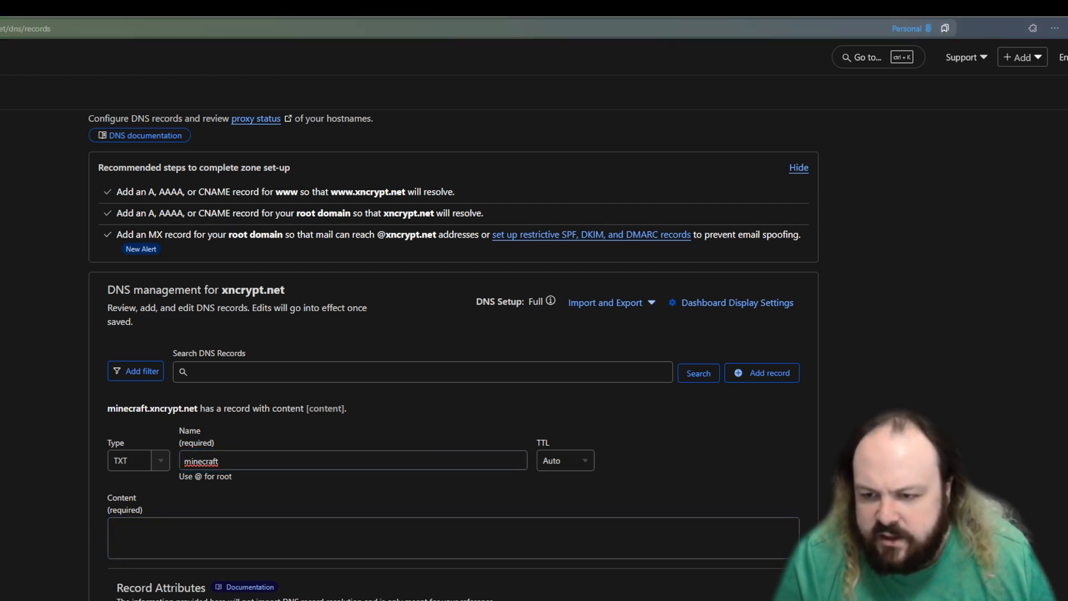
{"action": "key", "text": "alt+Tab"}
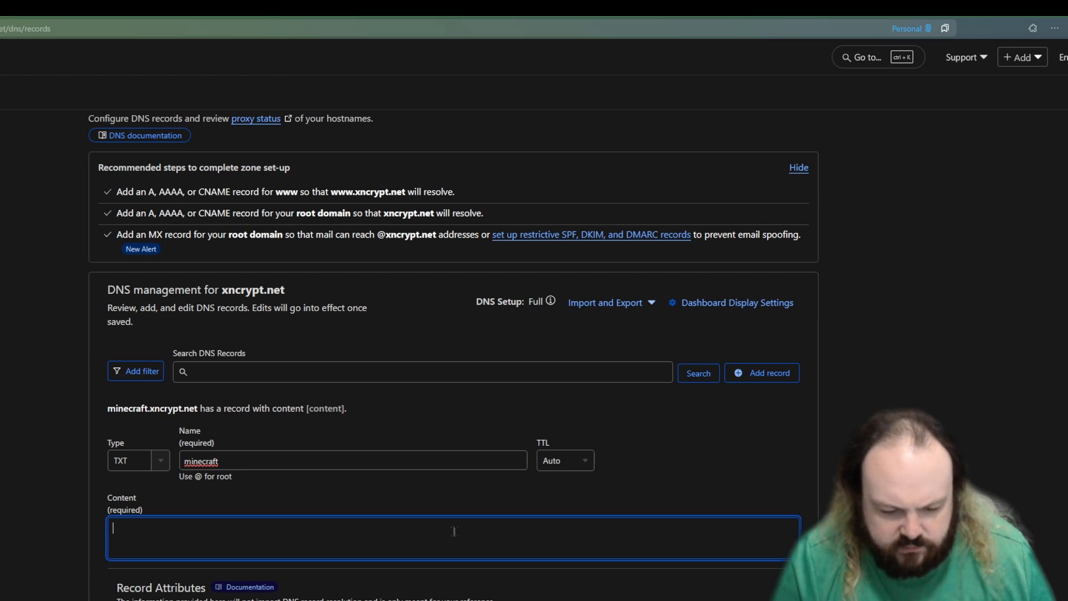
{"action": "type", "text": "cloudflared-route=minecraft.xncrypt.net"}
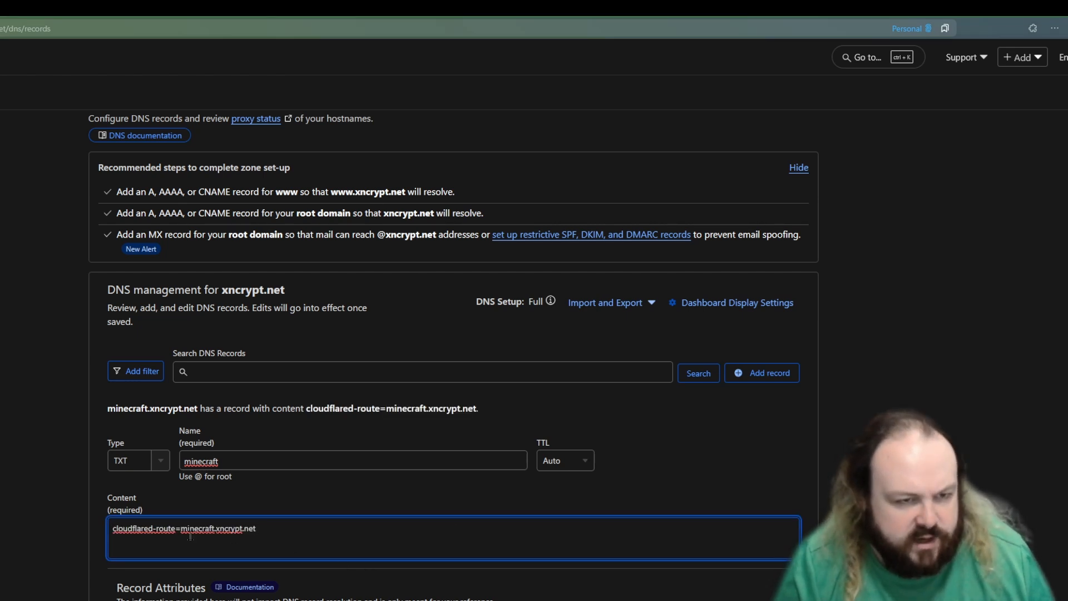
Step: Compare the new TXT record's name with the tunnel hostname and the cloudflared-route prefix in its content
{"action": "left_click_drag", "start_coordinate": [279, 535], "coordinate": [181, 526]}
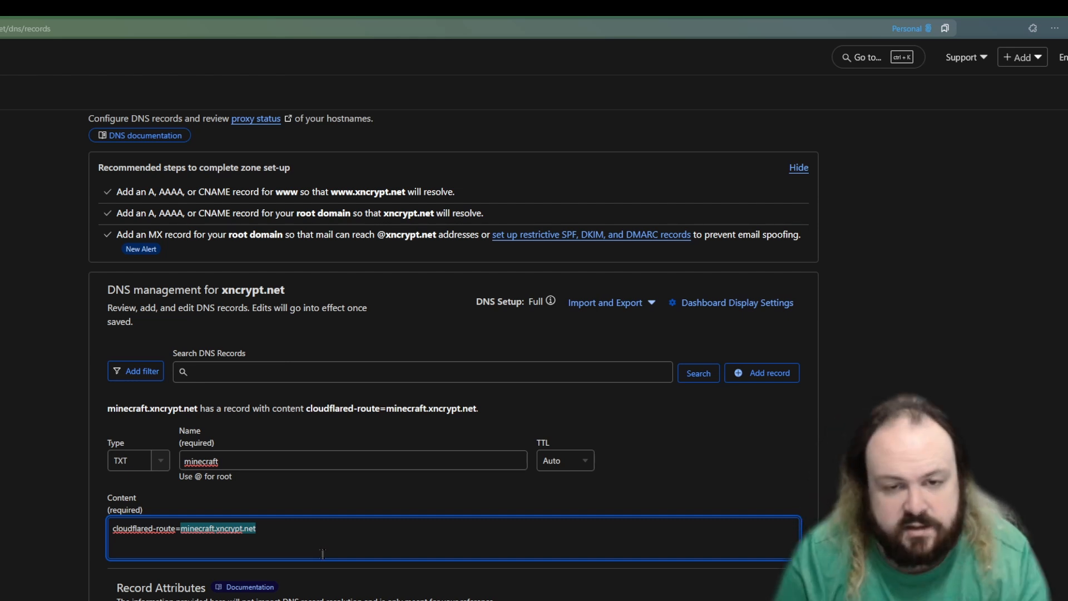
{"action": "left_click", "coordinate": [356, 551]}
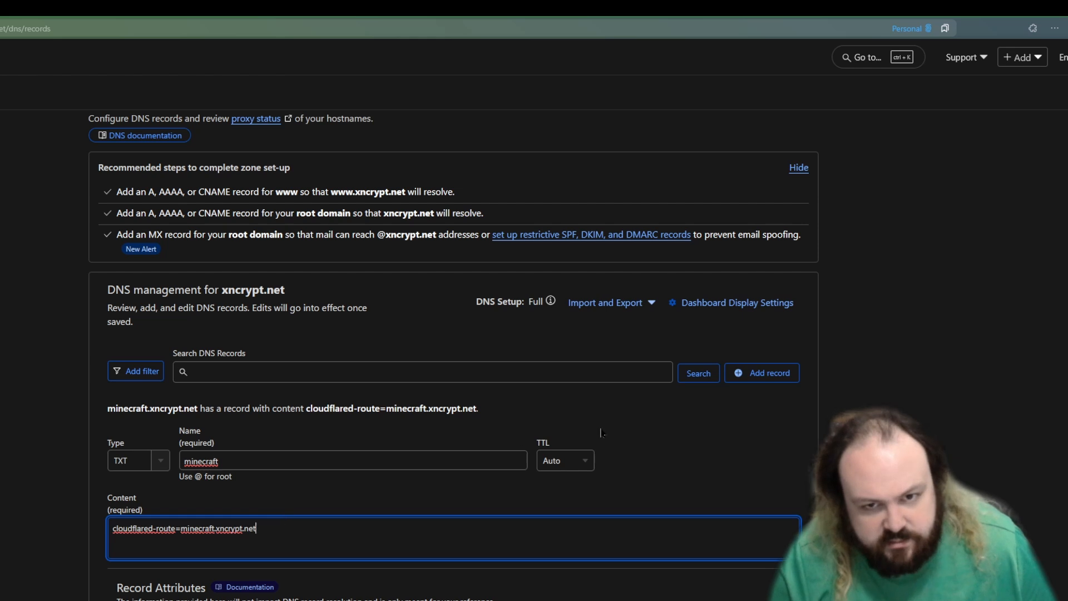
{"action": "double_click", "coordinate": [223, 529]}
{"action": "left_click", "coordinate": [410, 580]}
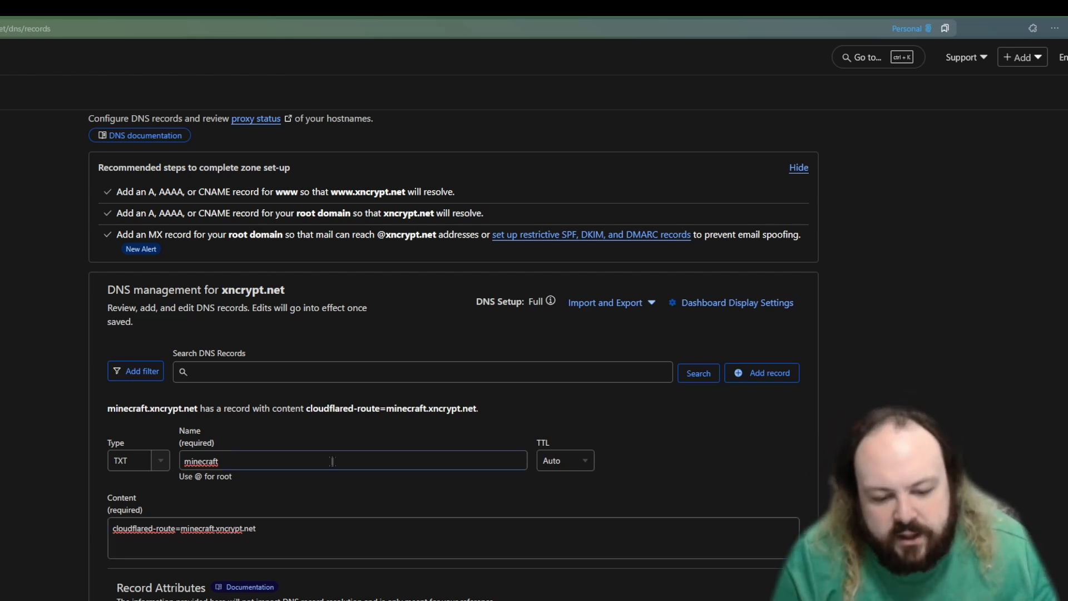
{"action": "double_click", "coordinate": [252, 460]}
{"action": "left_click", "coordinate": [252, 460]}
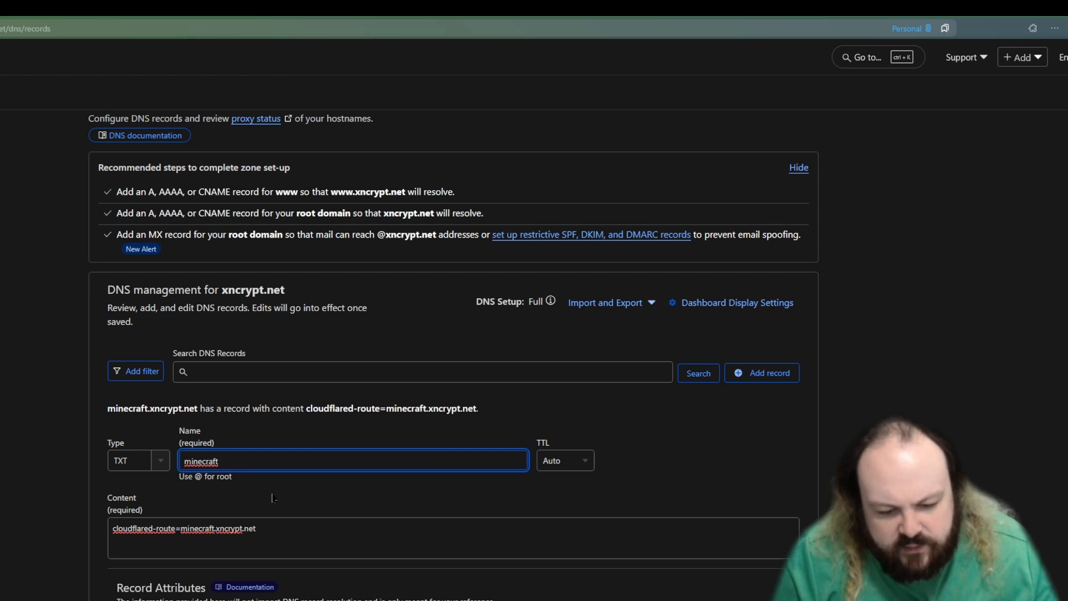
{"action": "left_click_drag", "start_coordinate": [260, 529], "coordinate": [70, 544]}
{"action": "left_click_drag", "start_coordinate": [267, 540], "coordinate": [123, 527]}
{"action": "left_click", "coordinate": [314, 527]}
{"action": "double_click", "coordinate": [207, 463]}
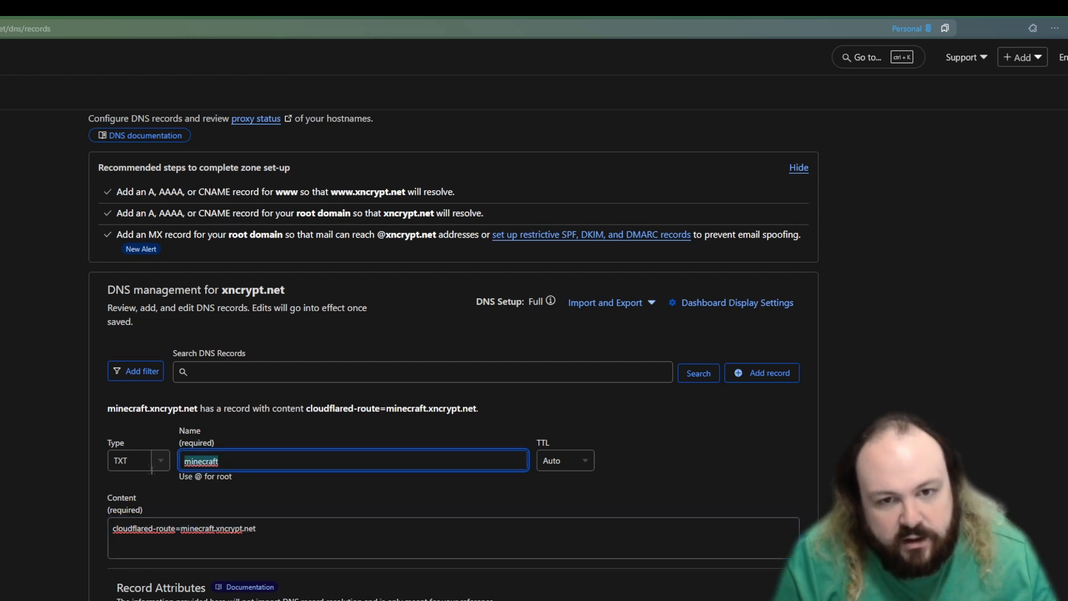
{"action": "left_click", "coordinate": [257, 461]}
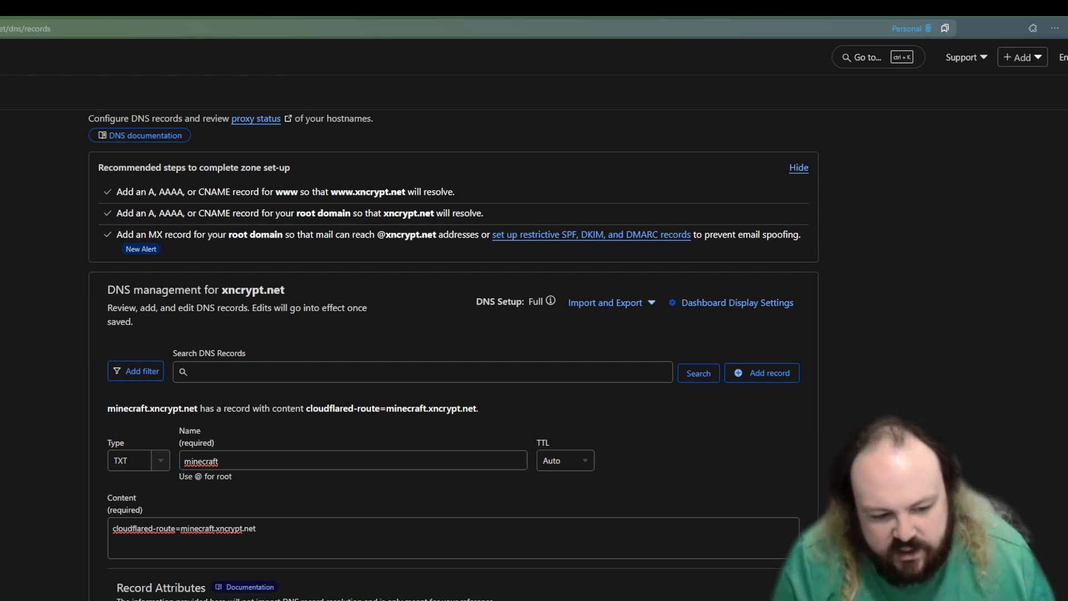
Step: Recheck the hostname in the route content, leave the new record form, and check the existing minecraft TXT record in the list
{"action": "key", "text": "ctrl+Tab"}
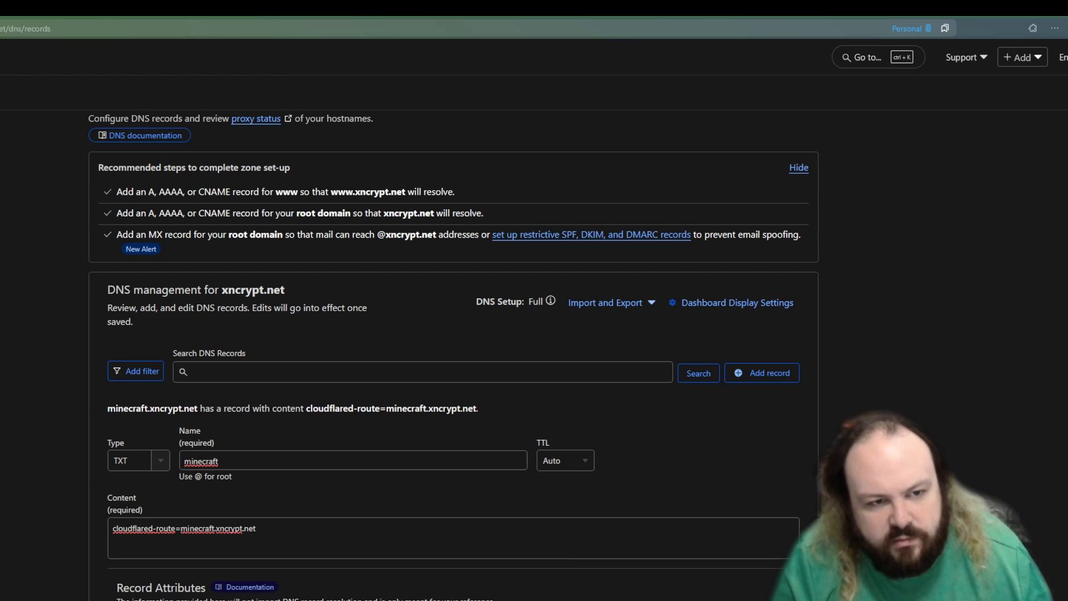
{"action": "mouse_move", "coordinate": [256, 530]}
{"action": "left_mouse_down"}
{"action": "mouse_move", "coordinate": [112, 529]}
{"action": "mouse_move", "coordinate": [267, 532]}
{"action": "left_mouse_up"}
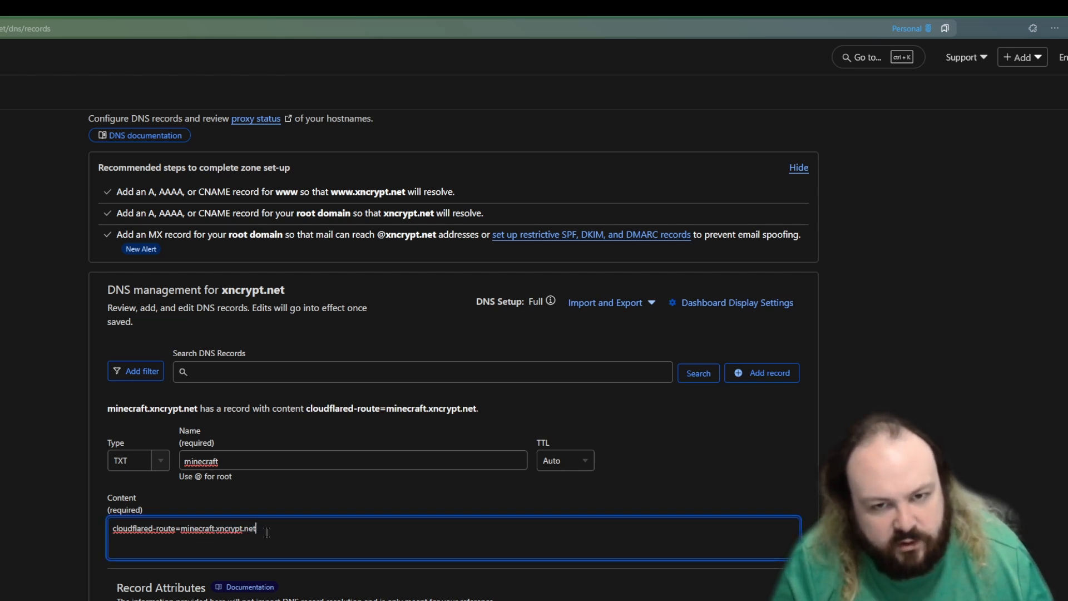
{"action": "left_click", "coordinate": [228, 527]}
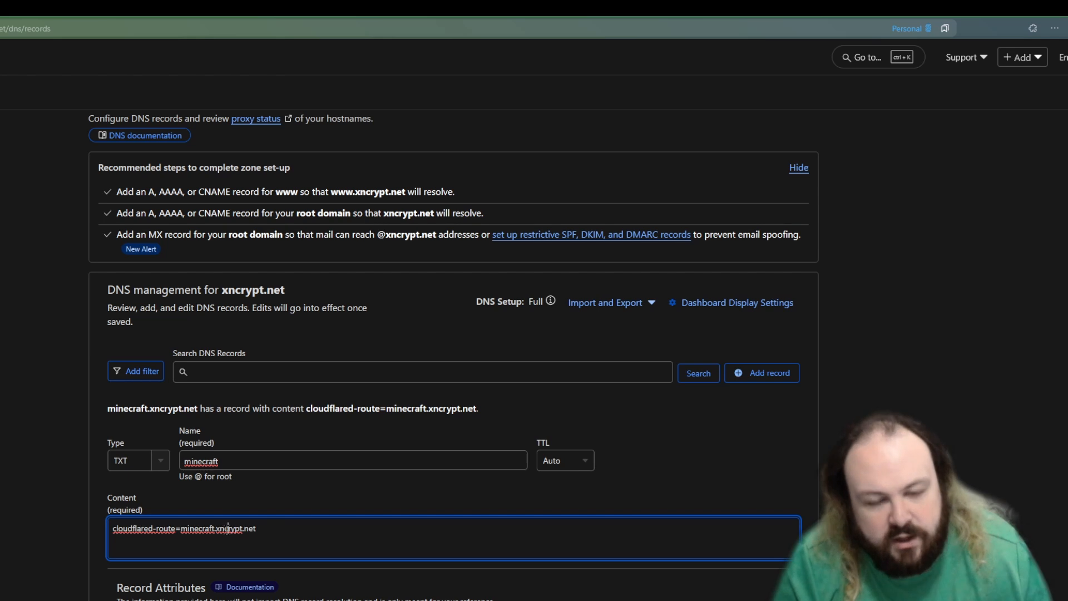
{"action": "left_click_drag", "start_coordinate": [294, 534], "coordinate": [393, 549]}
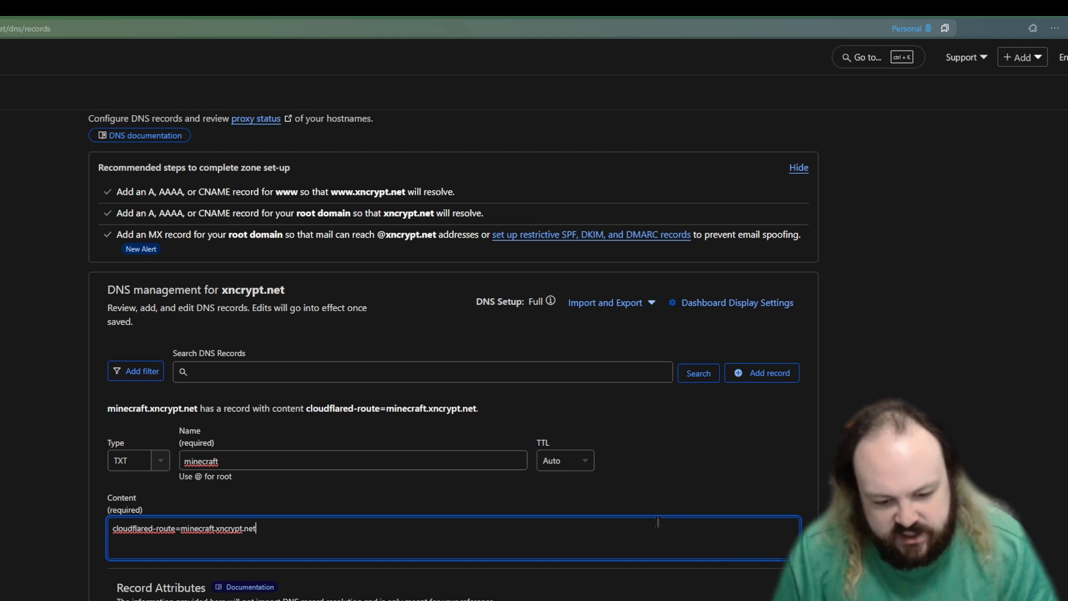
{"action": "left_click_drag", "start_coordinate": [257, 528], "coordinate": [178, 527]}
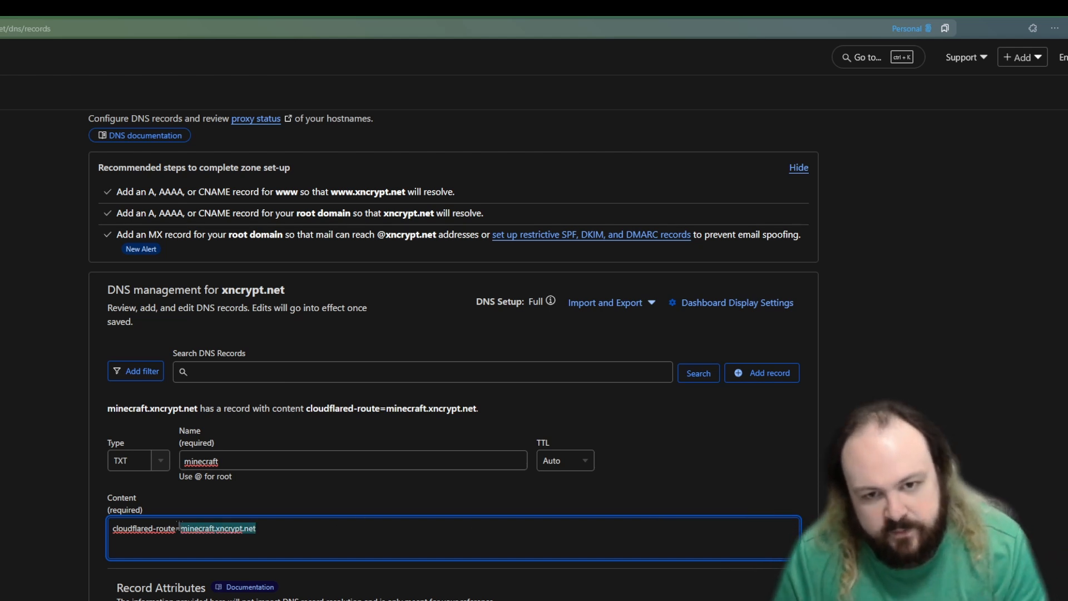
{"action": "left_click", "coordinate": [279, 527]}
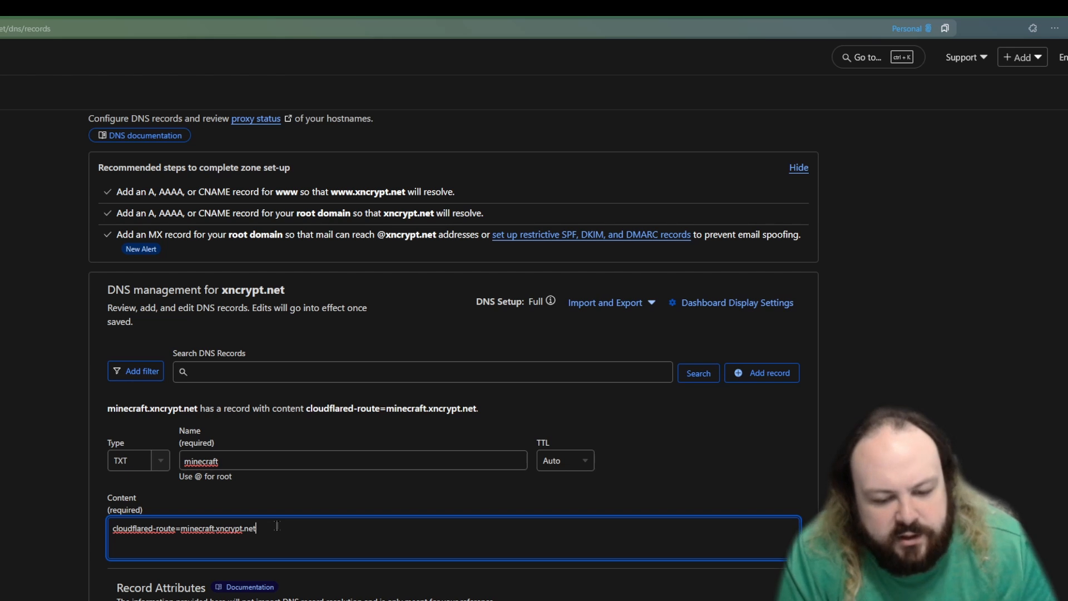
{"action": "key", "text": "Return"}
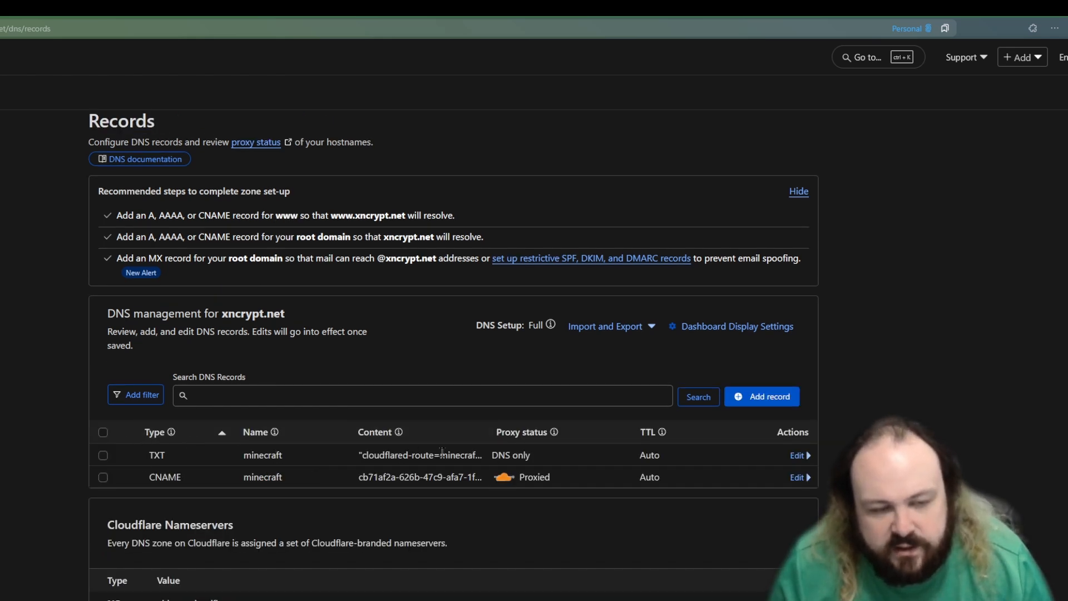
{"action": "left_click_drag", "start_coordinate": [245, 451], "coordinate": [281, 456]}
{"action": "left_click", "coordinate": [292, 465]}
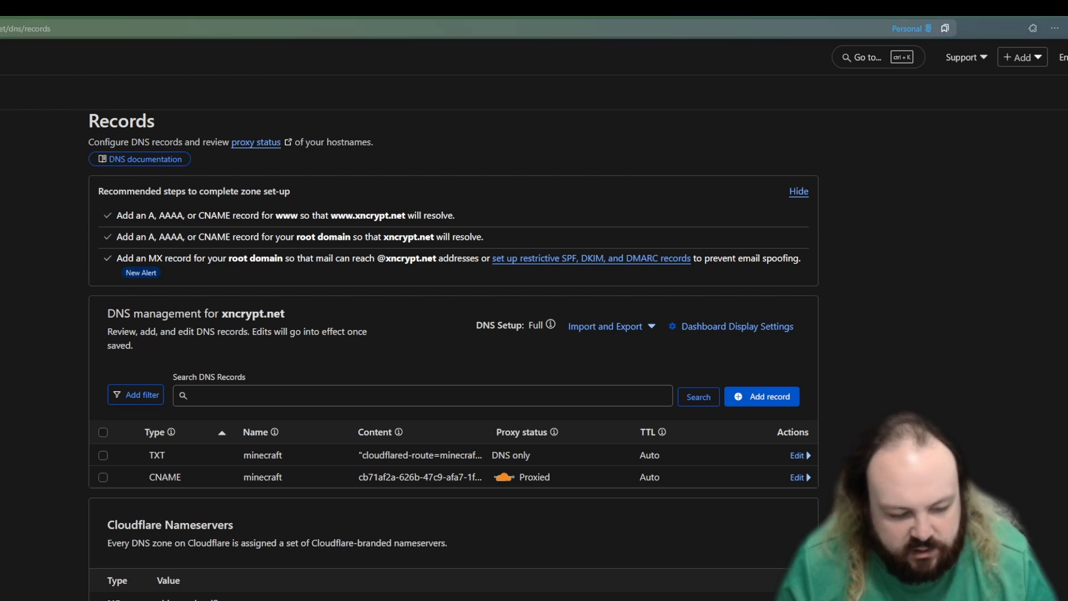
Step: Review the Modflared page on Modrinth, the TXT record instructions in the blog guide, and Prism Launcher's Downloading Mods guide
{"action": "key", "text": "ctrl+Tab"}
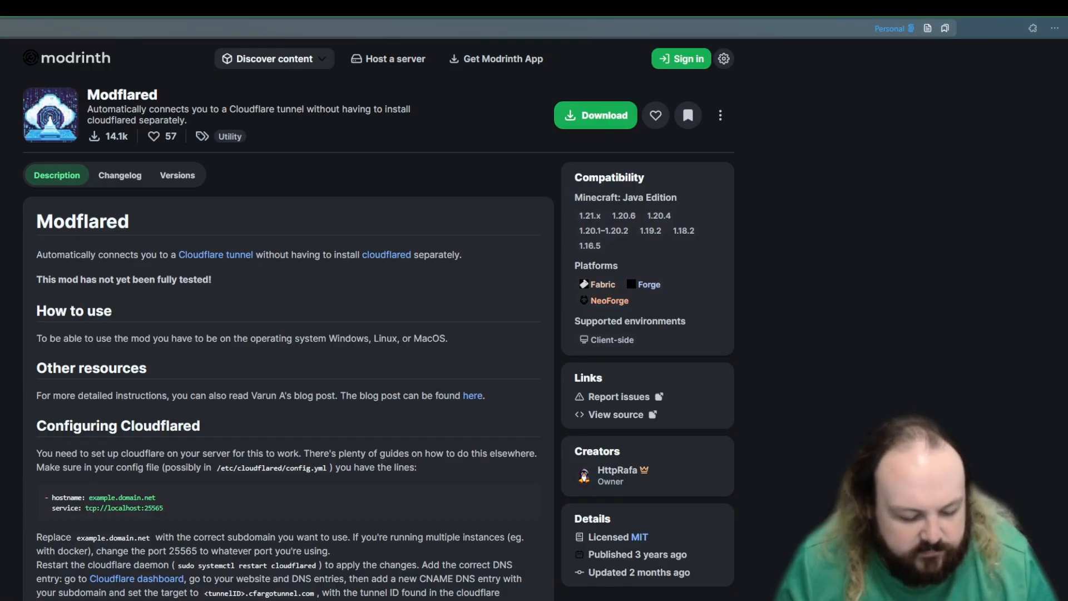
{"action": "key", "text": "ctrl+Tab"}
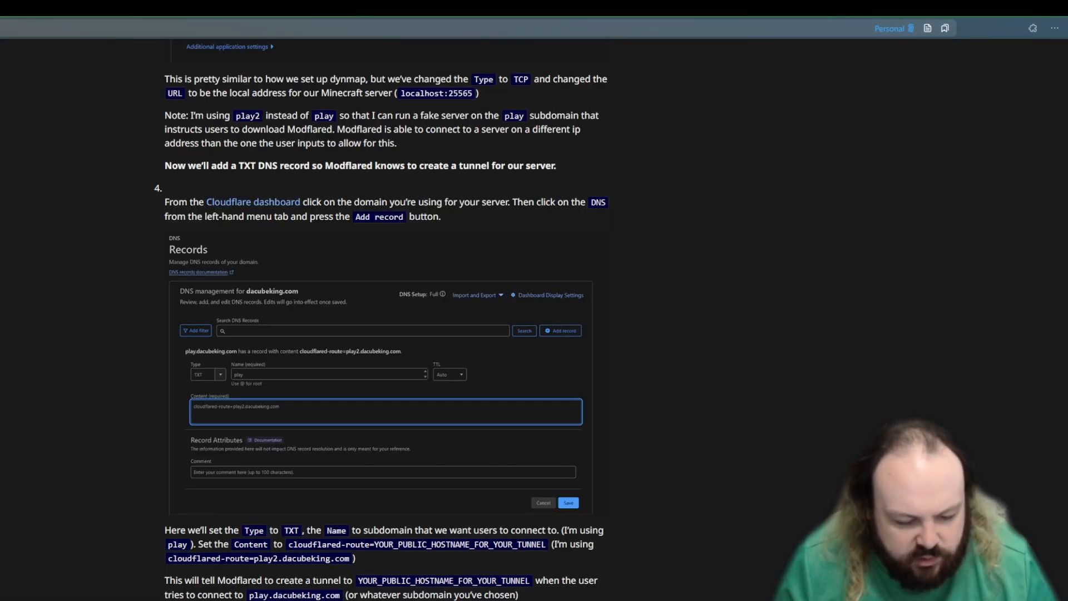
{"action": "key", "text": "ctrl+Tab"}
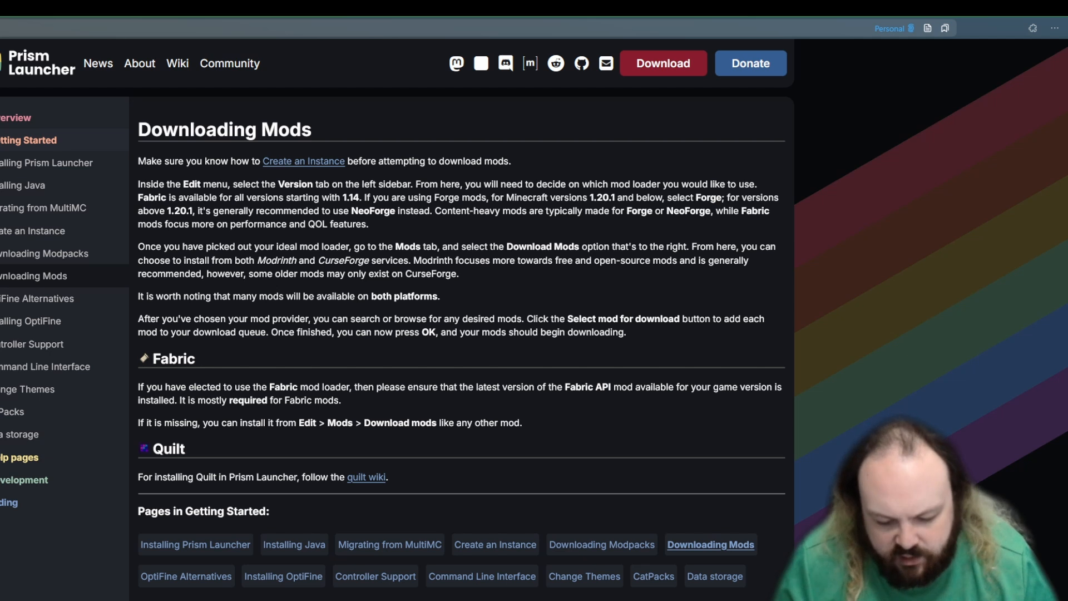
Step: Switch to Minecraft and quit the game from its title screen
{"action": "key", "text": "alt+Tab"}
{"action": "left_click", "coordinate": [395, 533]}
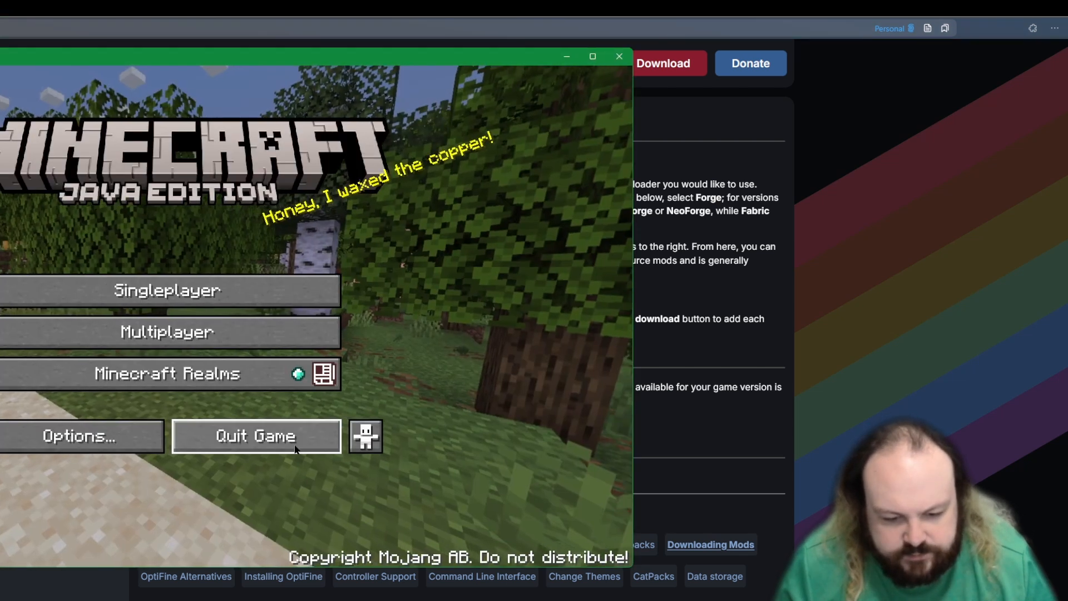
{"action": "left_click", "coordinate": [296, 445]}
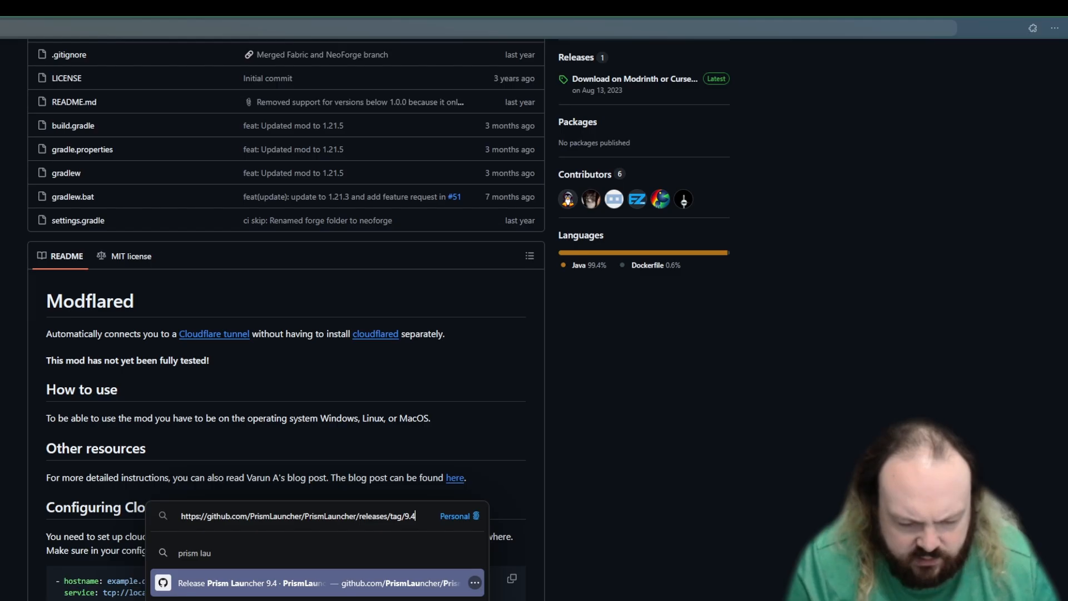
Step: Look through Prism Launcher's 9.4 release and repository README on GitHub, and open the Downloads page of its website
{"action": "key", "text": "Return"}
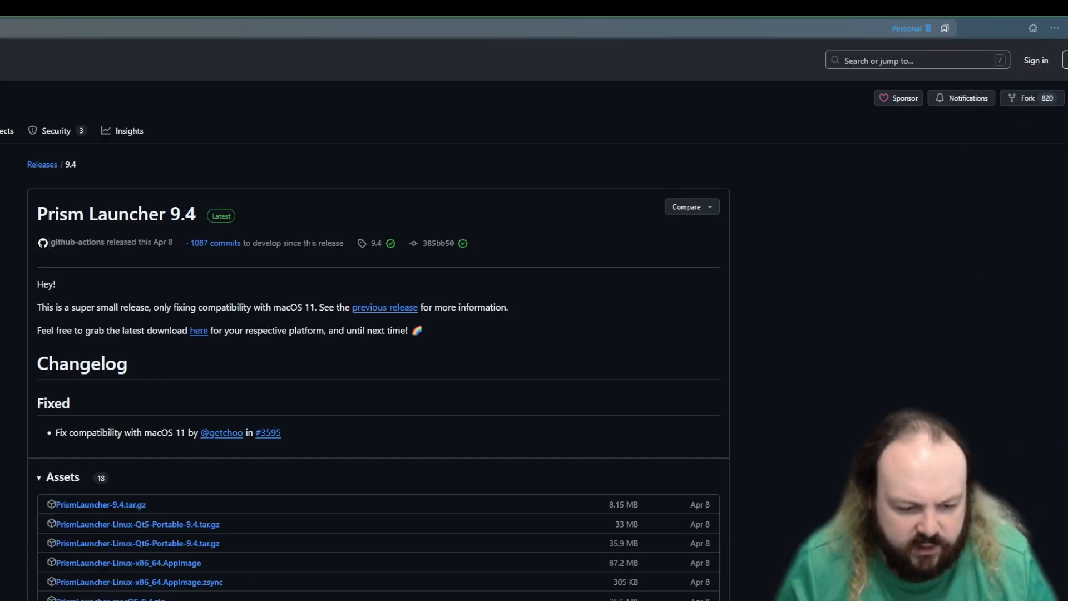
{"action": "left_click", "coordinate": [11, 31]}
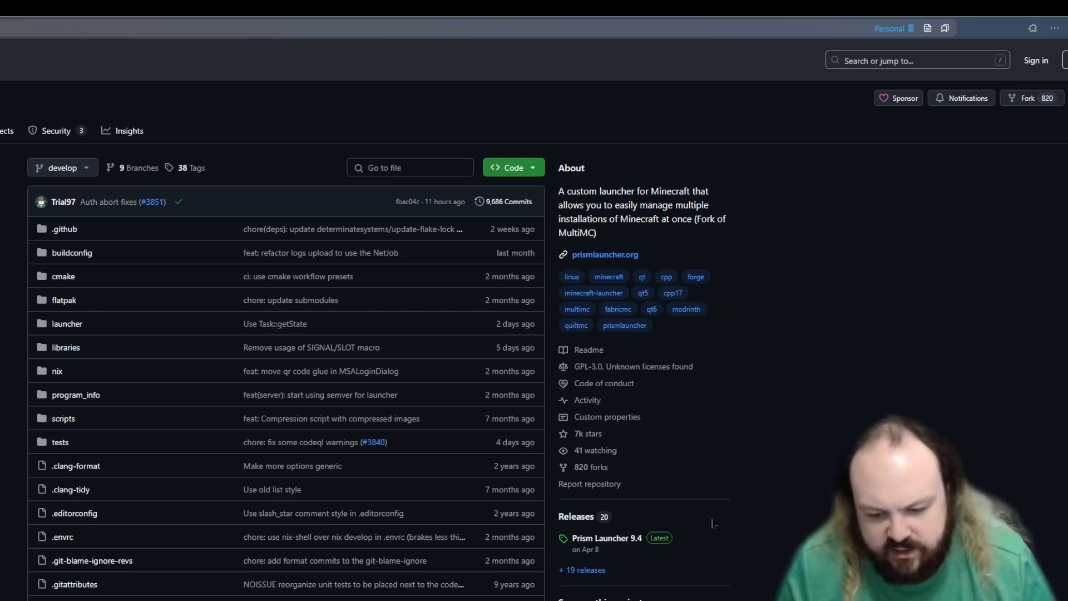
{"action": "left_click", "coordinate": [625, 544]}
{"action": "key", "text": "alt+Left"}
{"action": "scroll", "coordinate": [673, 293], "scroll_direction": "down", "scroll_amount": 8}
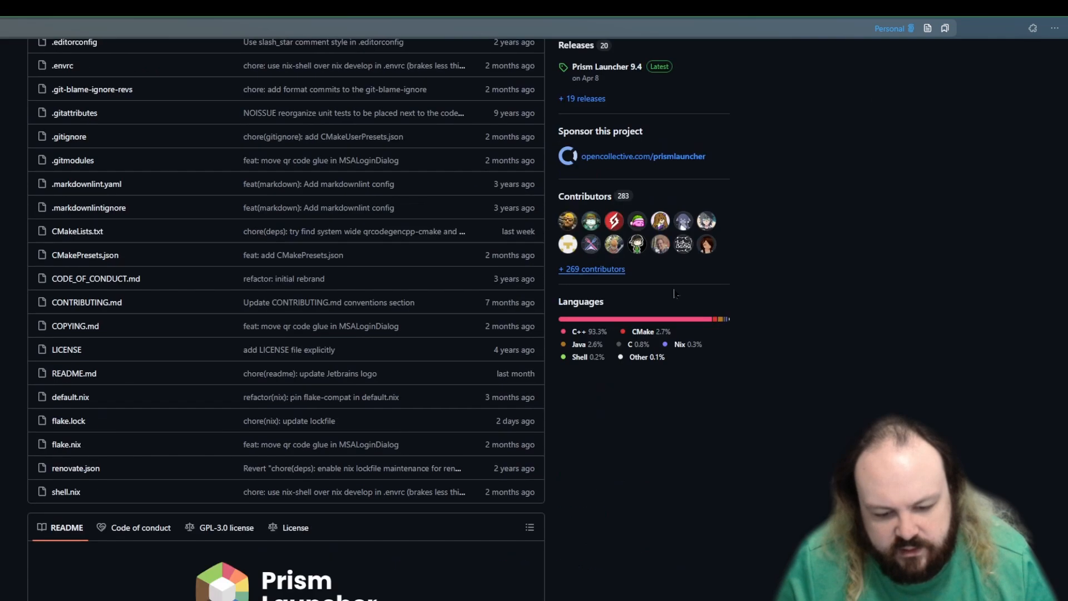
{"action": "scroll", "coordinate": [639, 323], "scroll_direction": "down", "scroll_amount": 10}
{"action": "scroll", "coordinate": [606, 352], "scroll_direction": "up", "scroll_amount": 5}
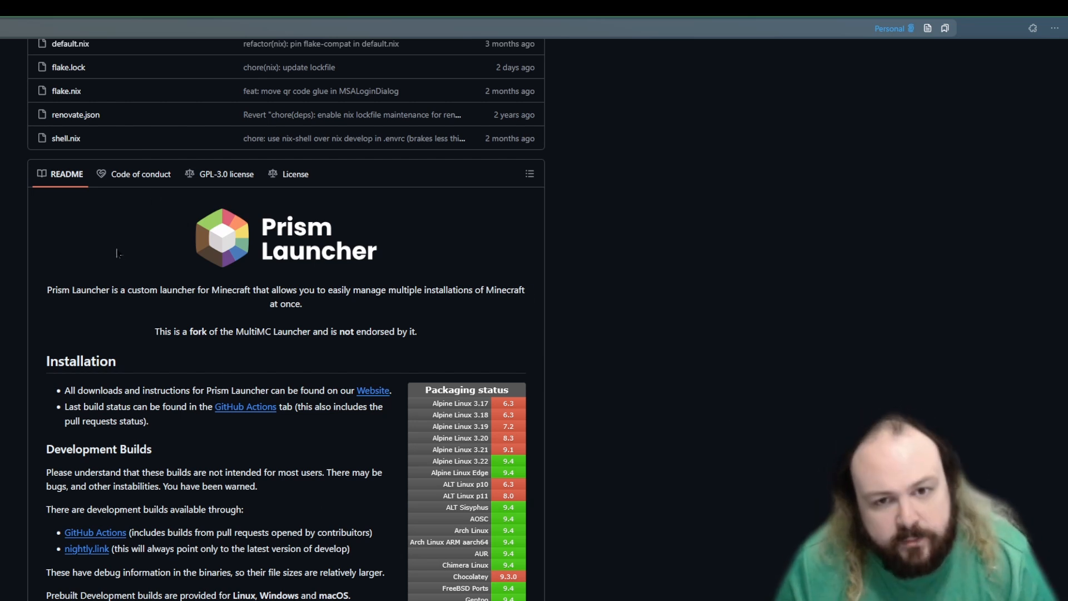
{"action": "left_click", "coordinate": [368, 391]}
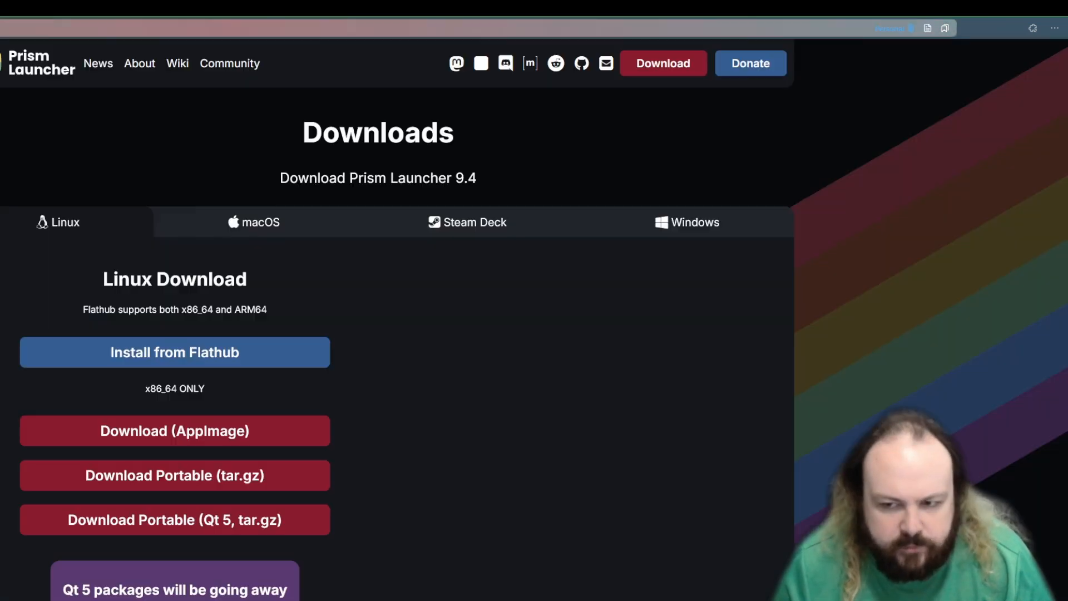
{"action": "key", "text": "ctrl+l"}
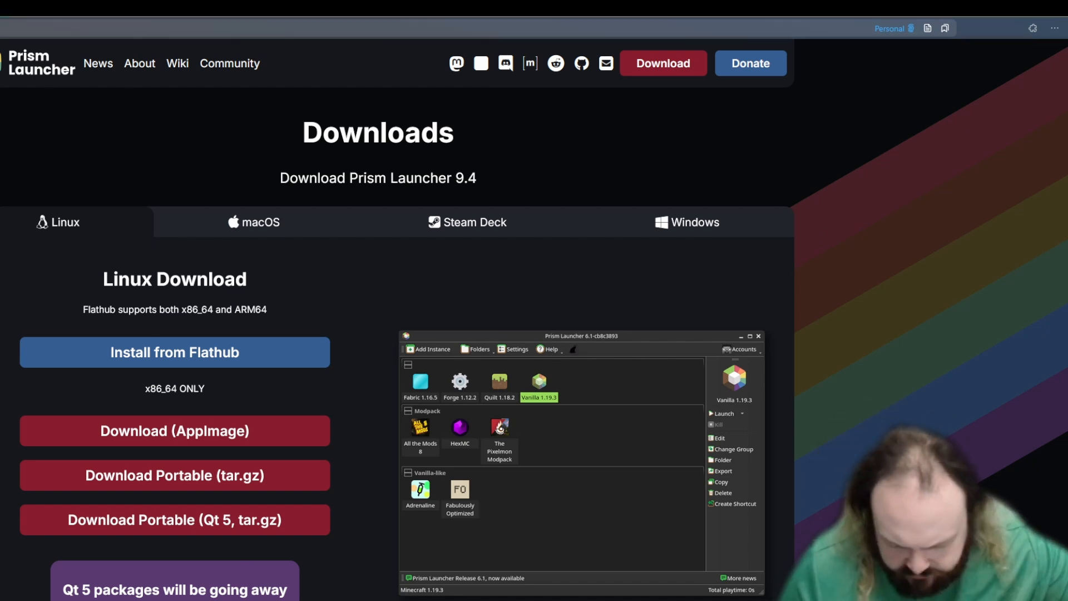
Step: Switch to Prism Launcher, check the 1.21.5 instance and collapse the Ungrouped group
{"action": "key", "text": "alt+Tab"}
{"action": "left_click", "coordinate": [212, 202]}
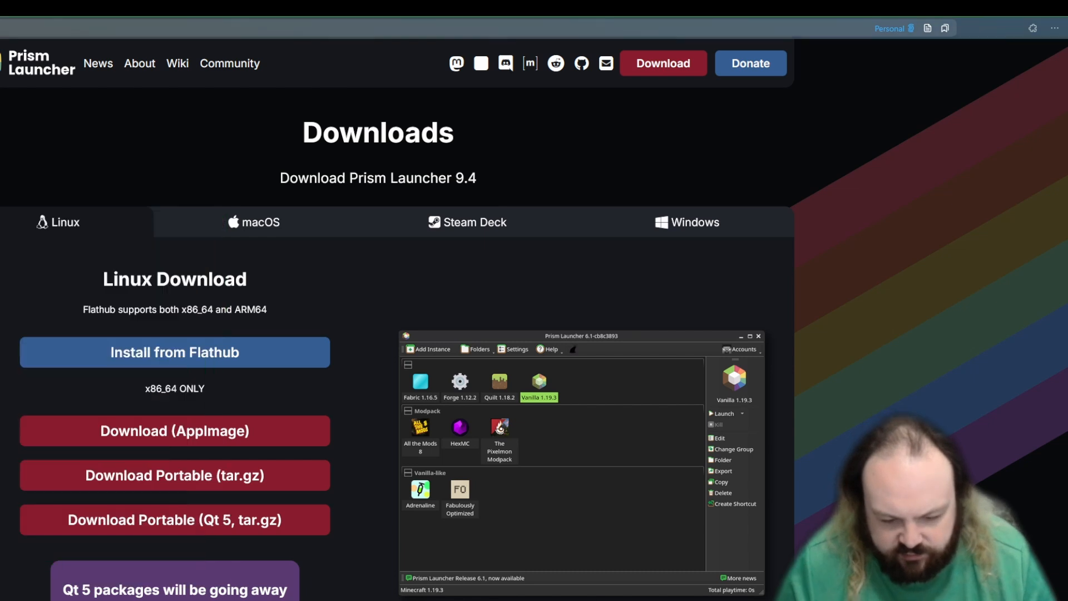
{"action": "key", "text": "alt+Tab"}
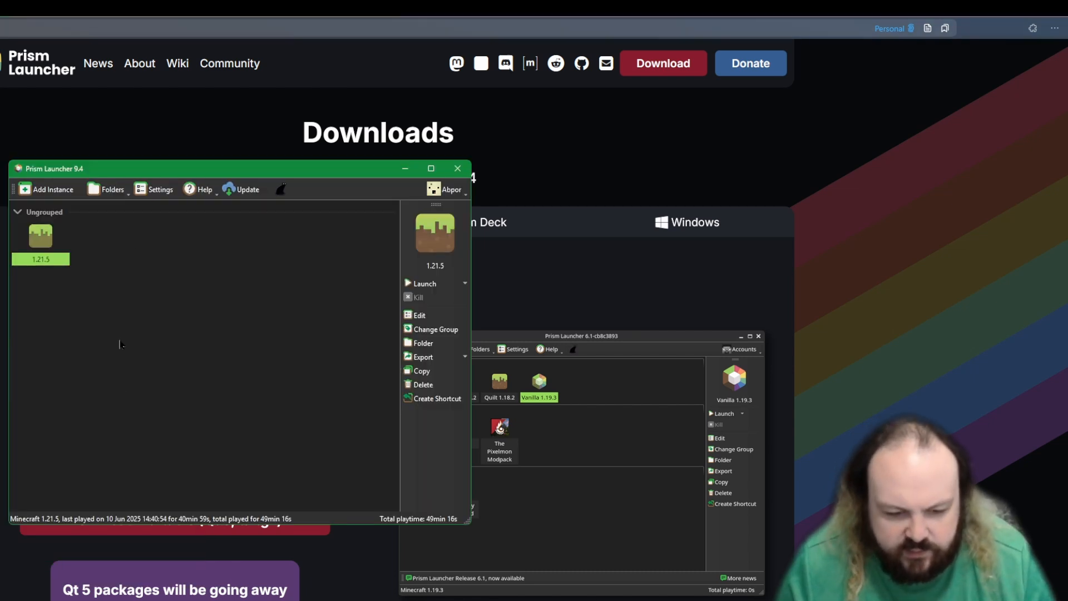
{"action": "right_click", "coordinate": [50, 234]}
{"action": "left_click", "coordinate": [101, 227]}
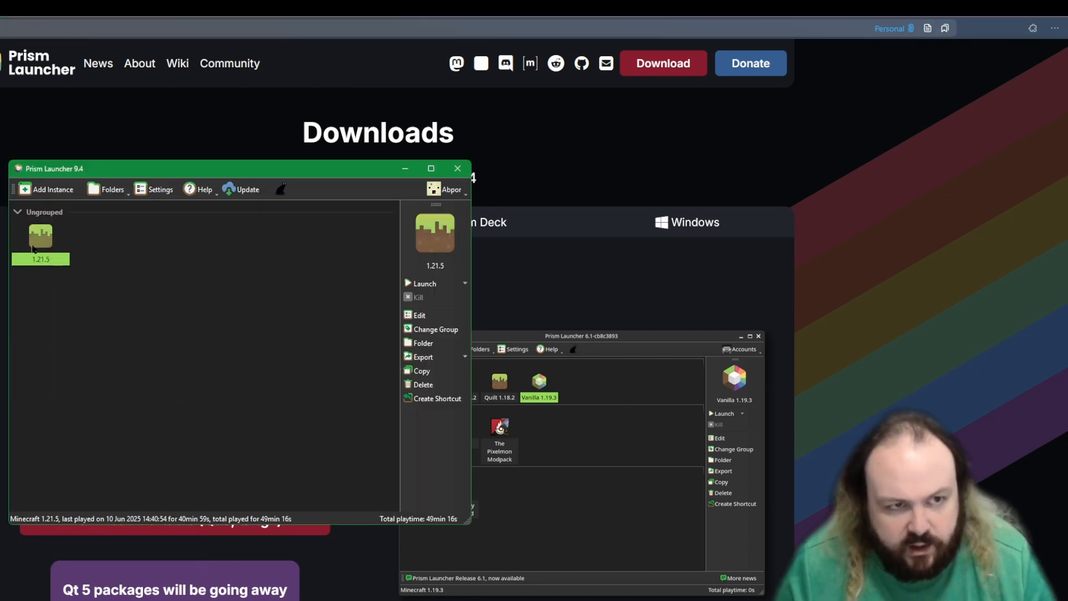
{"action": "left_click", "coordinate": [22, 212]}
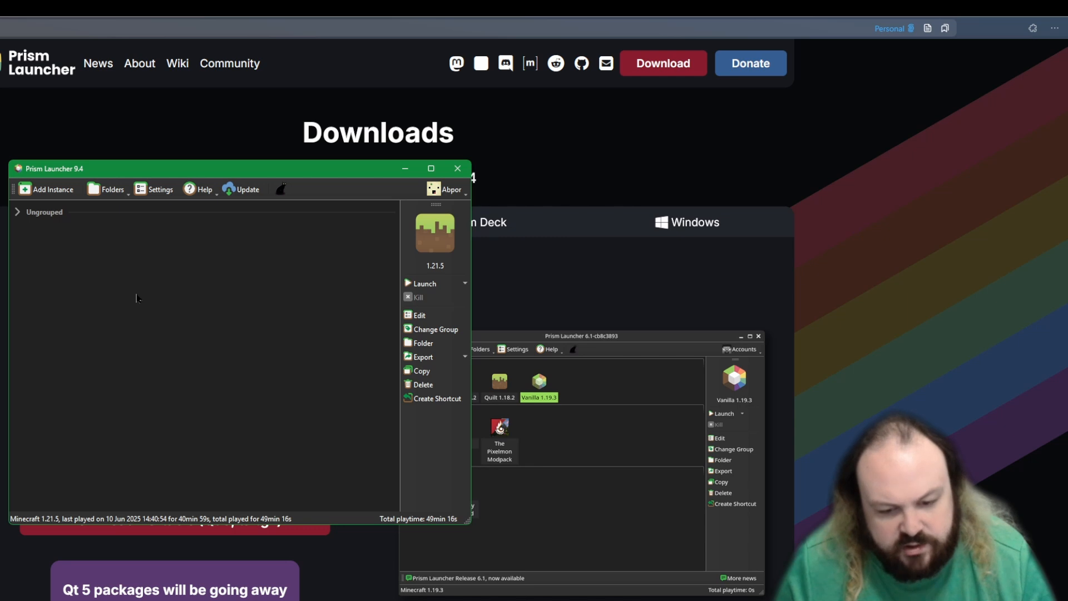
Step: Create a custom instance named "new" with Minecraft 1.21.5
{"action": "left_click", "coordinate": [44, 192]}
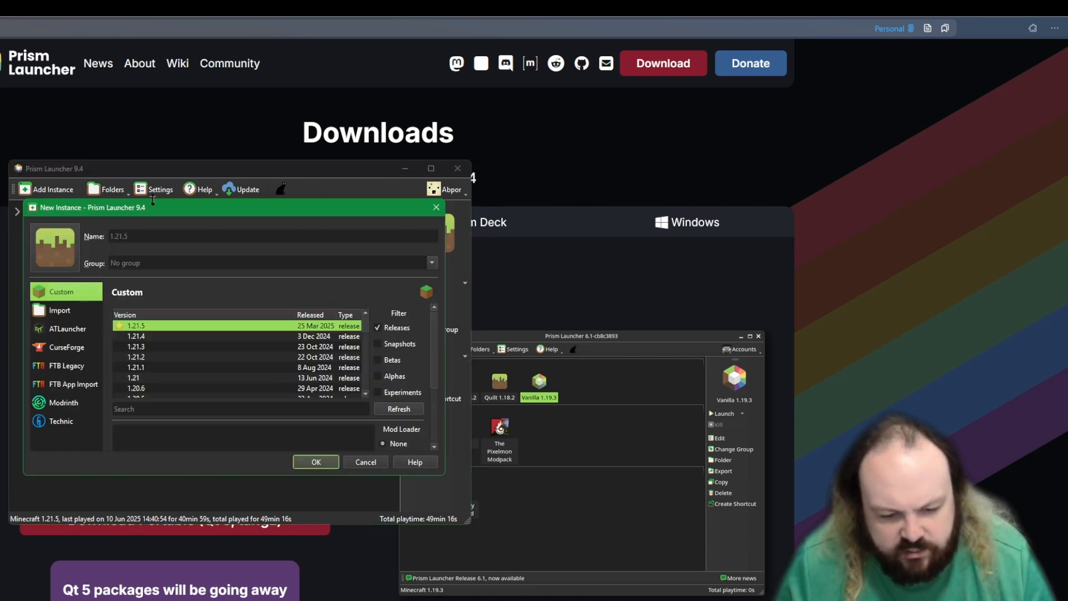
{"action": "left_click", "coordinate": [161, 242]}
{"action": "type", "text": "new"}
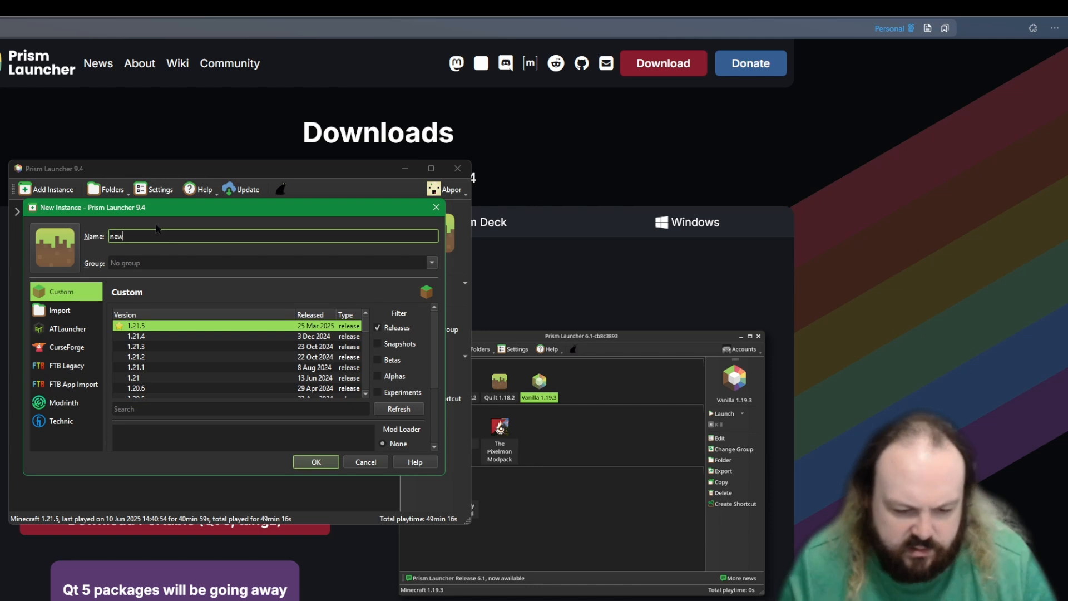
{"action": "left_click", "coordinate": [315, 462]}
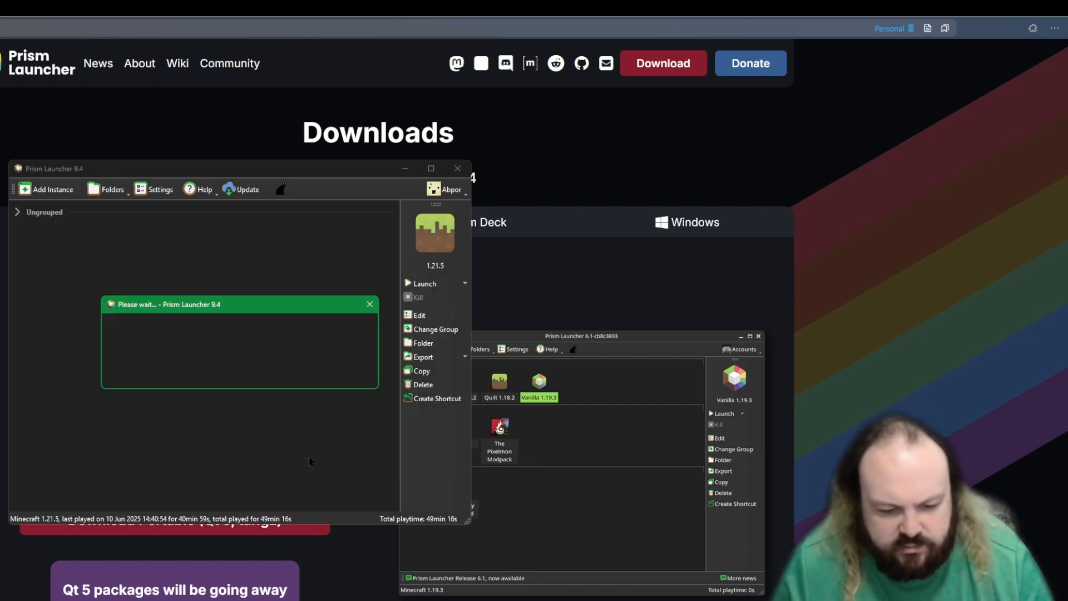
Step: Open the "new" instance for editing, install Fabric loader 0.16.14 and download all its version components
{"action": "left_click", "coordinate": [21, 216]}
{"action": "right_click", "coordinate": [105, 245]}
{"action": "left_click", "coordinate": [142, 311]}
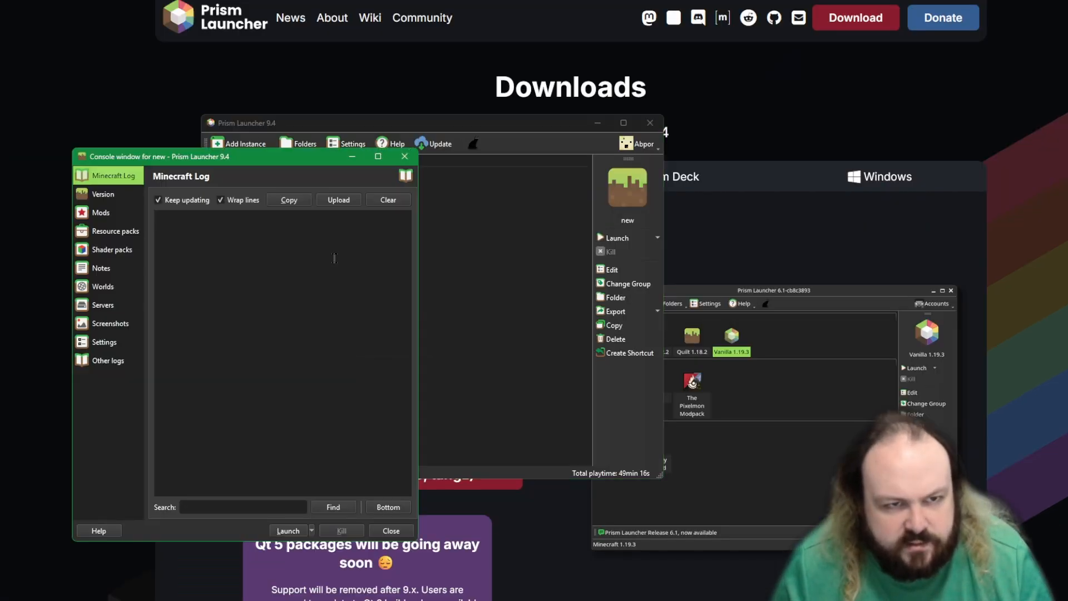
{"action": "left_click", "coordinate": [111, 202]}
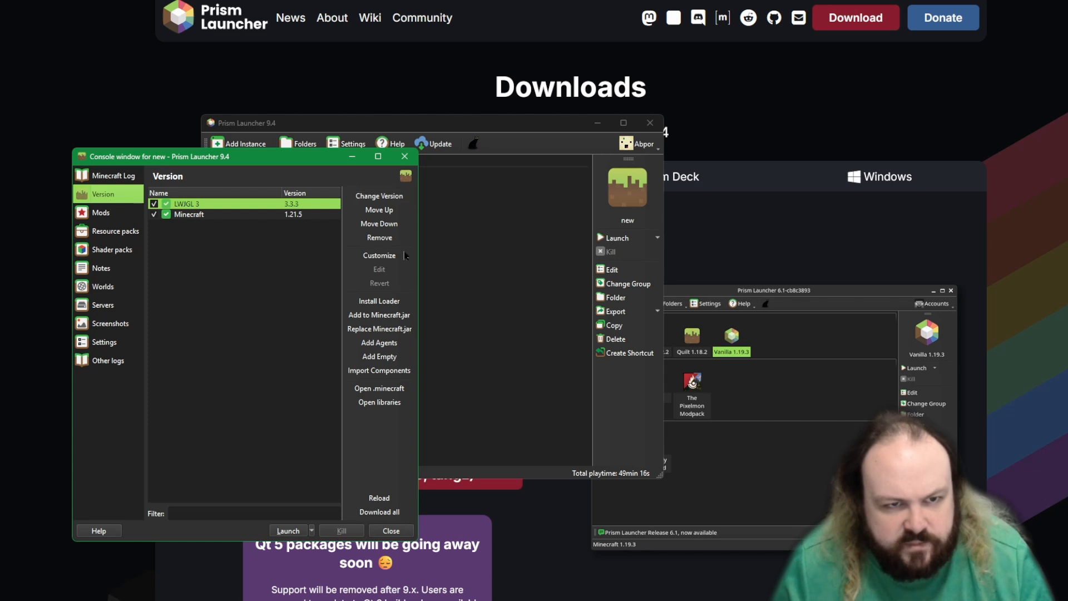
{"action": "left_click", "coordinate": [387, 301]}
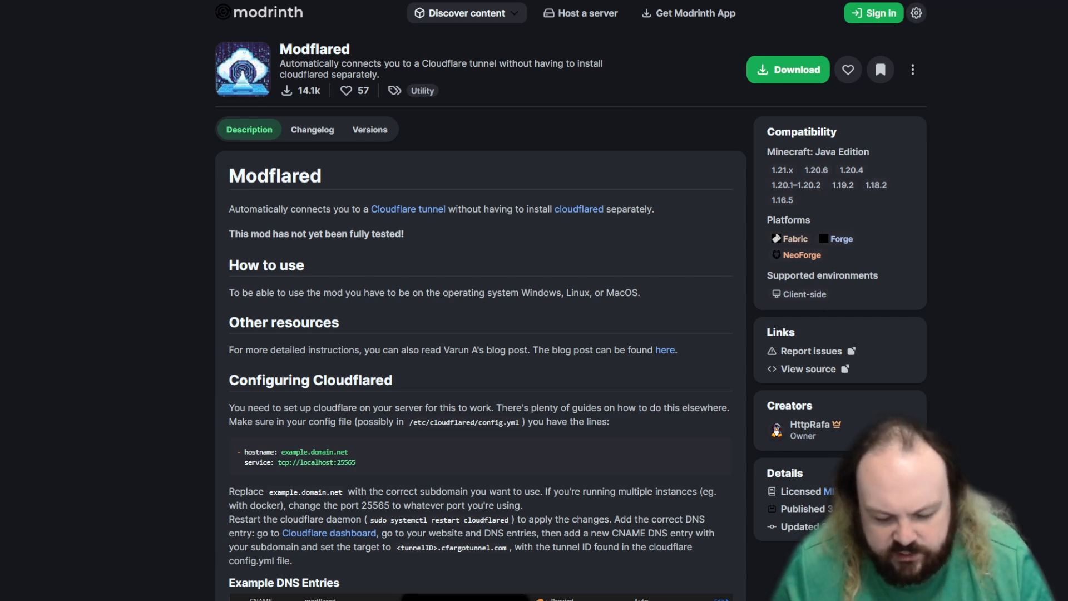
{"action": "key", "text": "alt+Tab"}
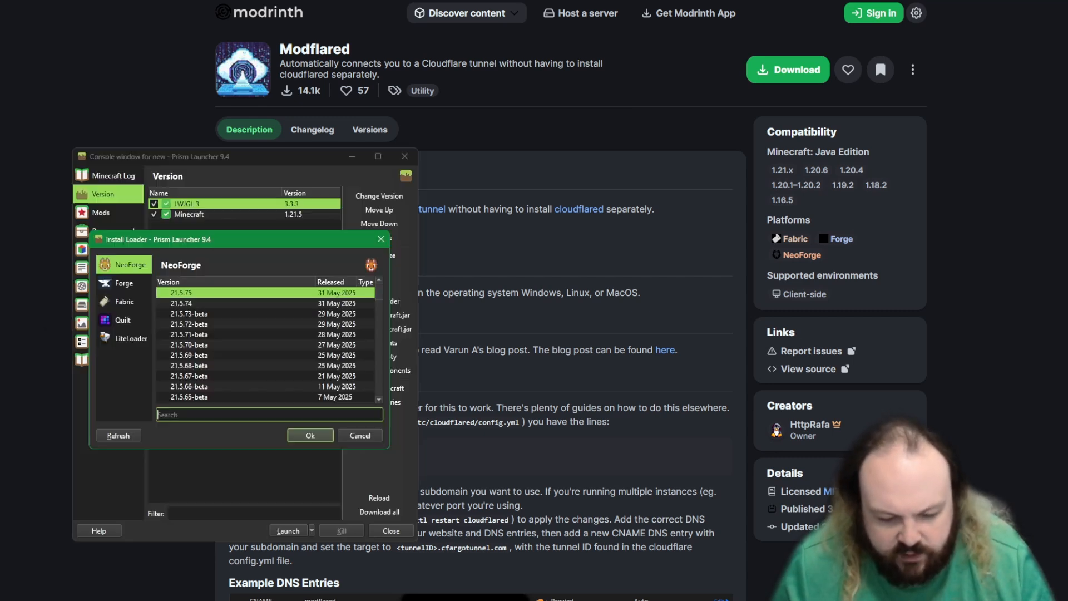
{"action": "left_click", "coordinate": [118, 306]}
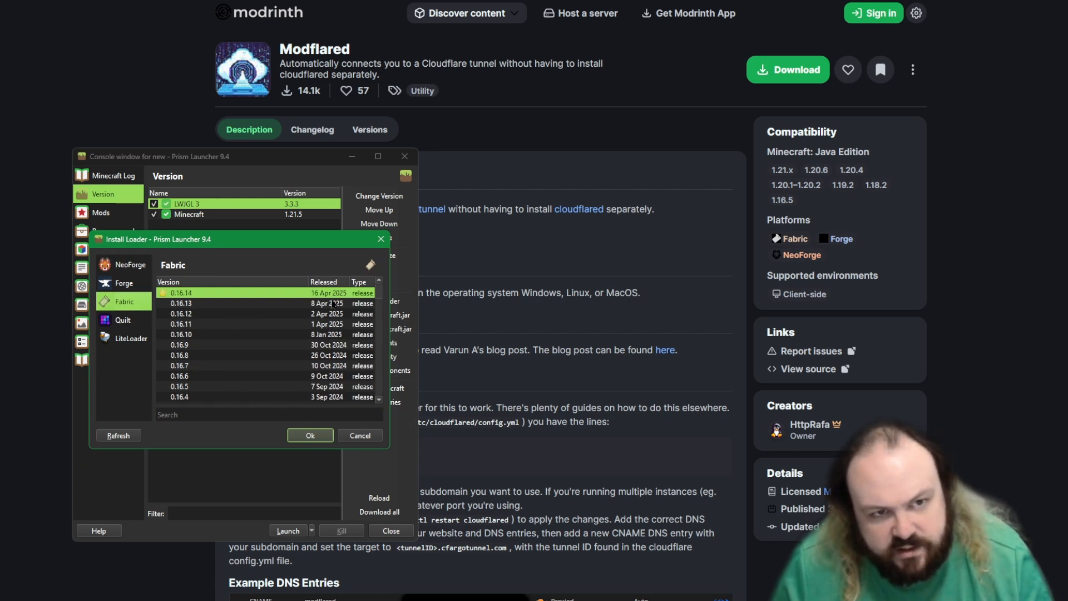
{"action": "left_click", "coordinate": [310, 436]}
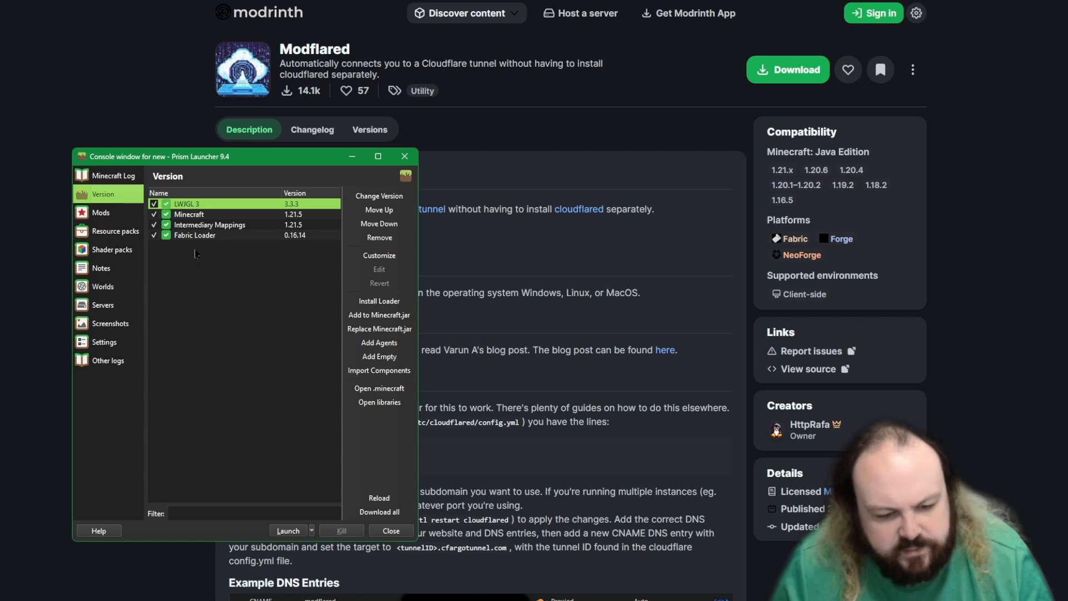
{"action": "left_click", "coordinate": [379, 512]}
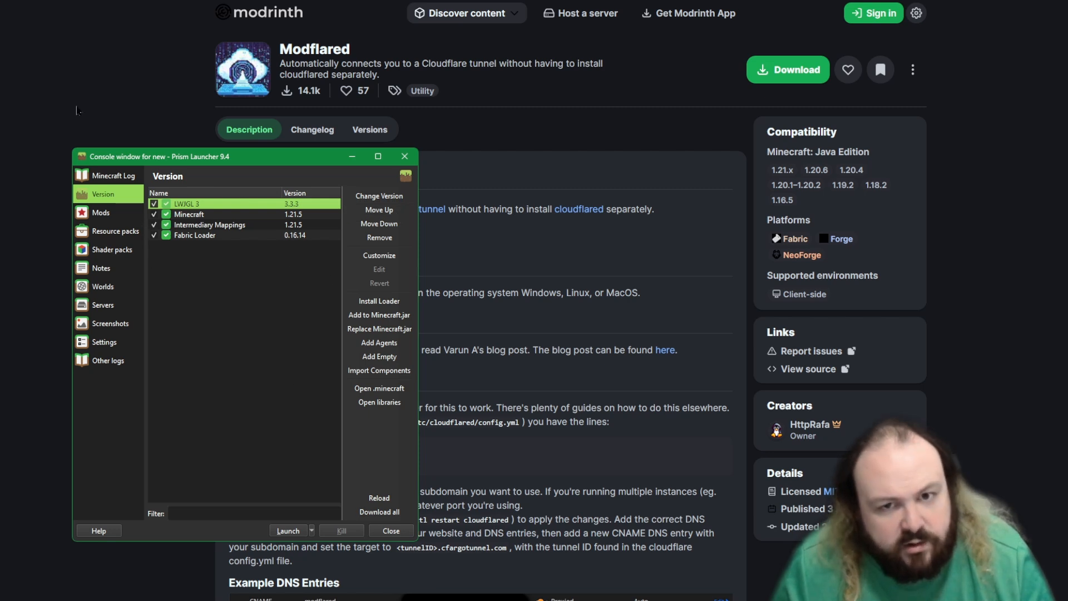
Step: Open the instance's mod downloader and select Fabric API from Modrinth for download
{"action": "left_click", "coordinate": [106, 213]}
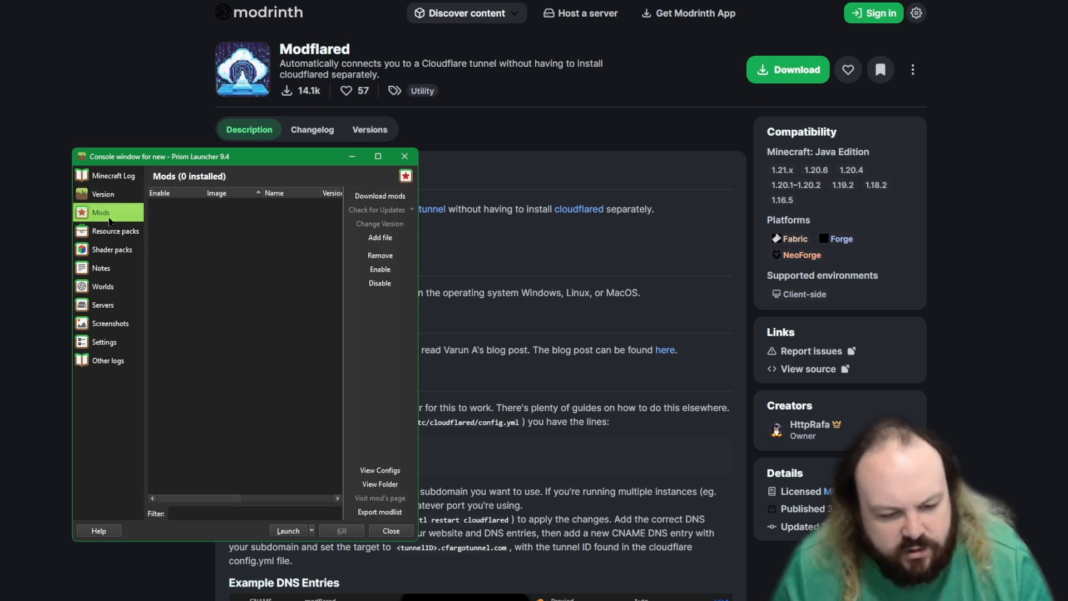
{"action": "left_click", "coordinate": [393, 197]}
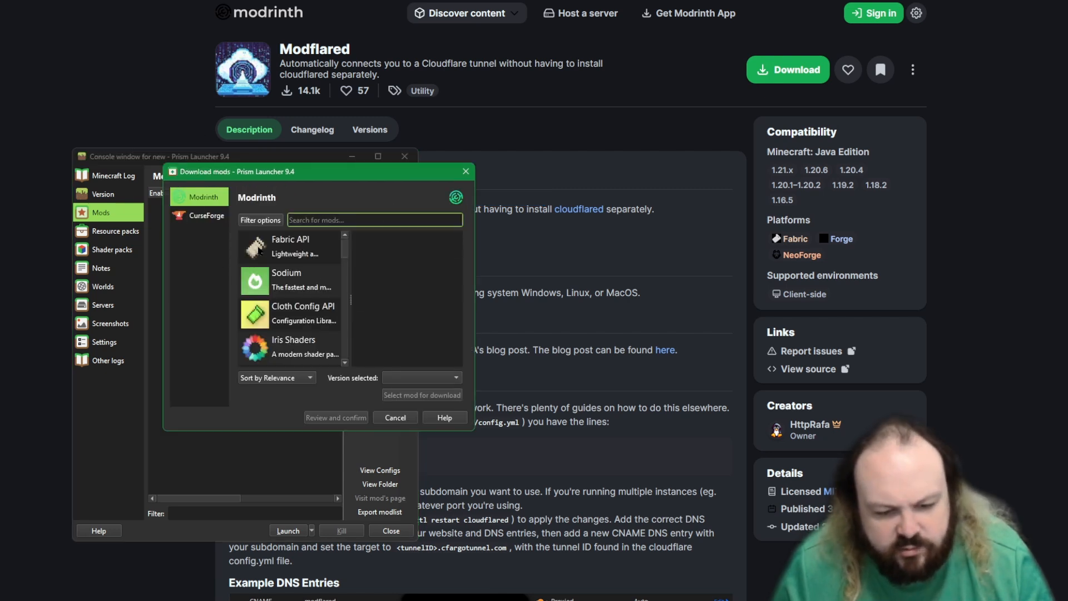
{"action": "left_click", "coordinate": [288, 242]}
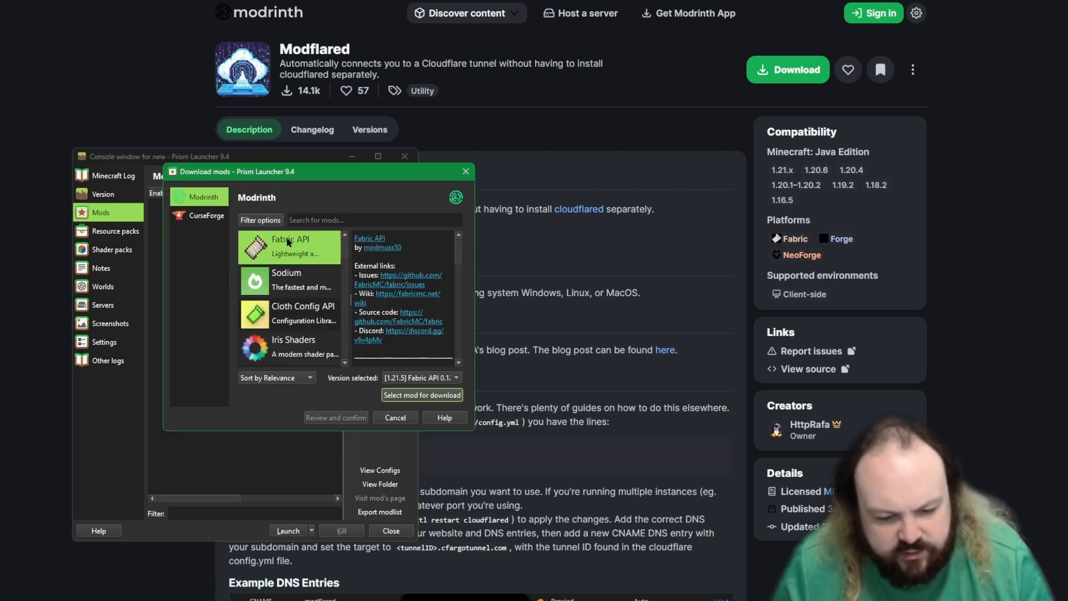
{"action": "left_click", "coordinate": [412, 396]}
Step: Search Modrinth for "modflare", select Modflared for download, and confirm downloading it together with Fabric API
{"action": "left_click", "coordinate": [329, 220]}
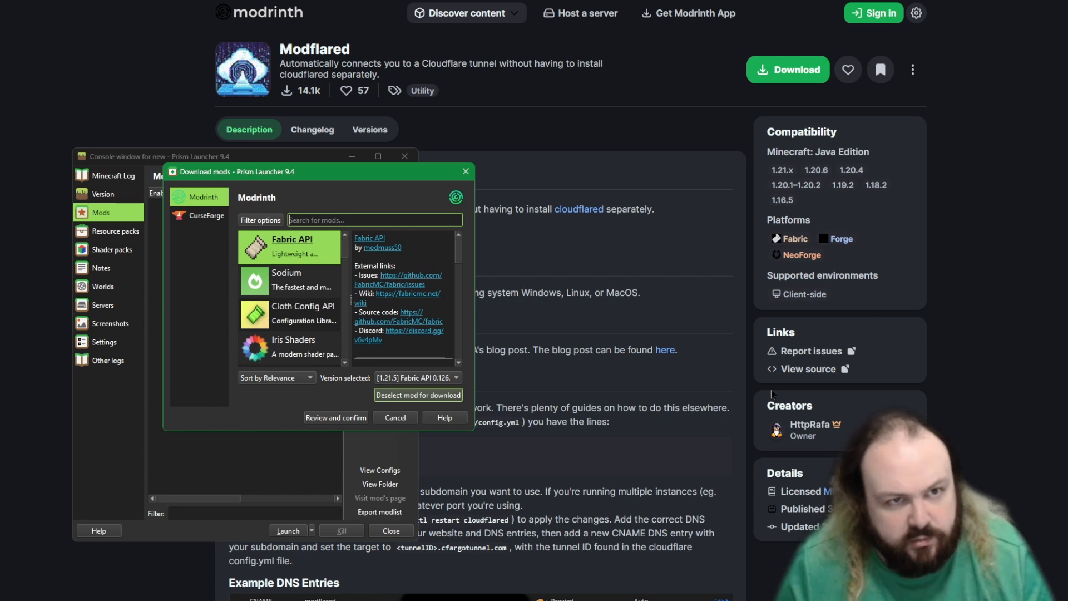
{"action": "type", "text": "modflare"}
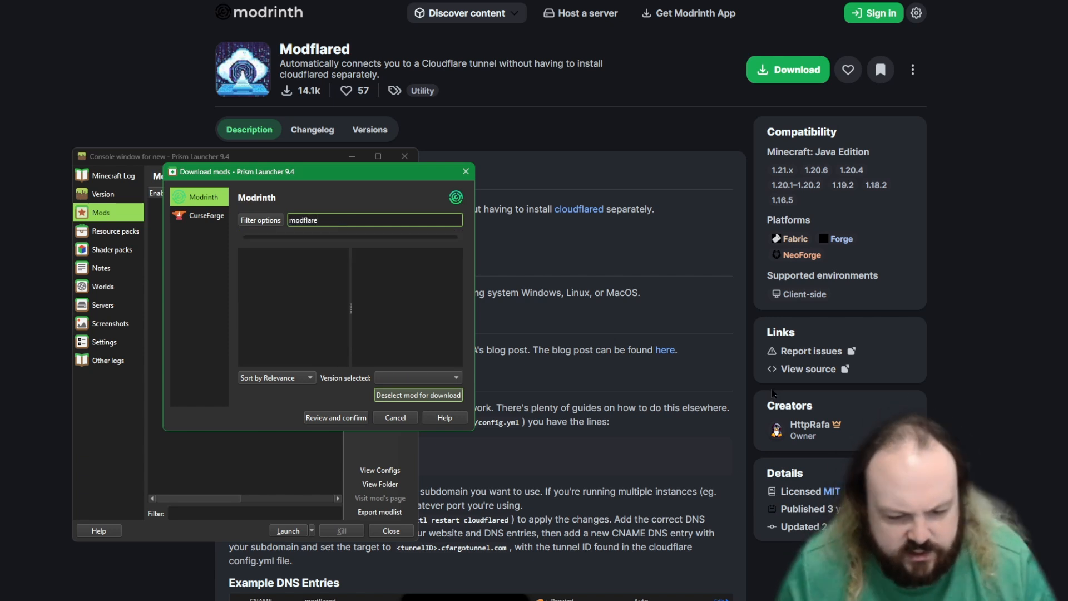
{"action": "left_click", "coordinate": [286, 244]}
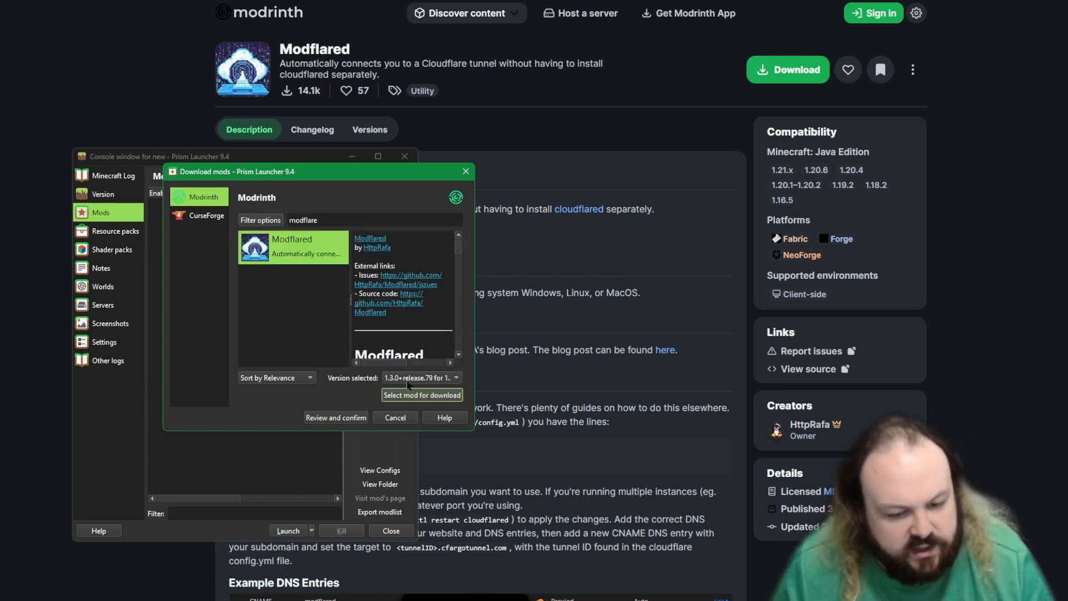
{"action": "left_click", "coordinate": [423, 395]}
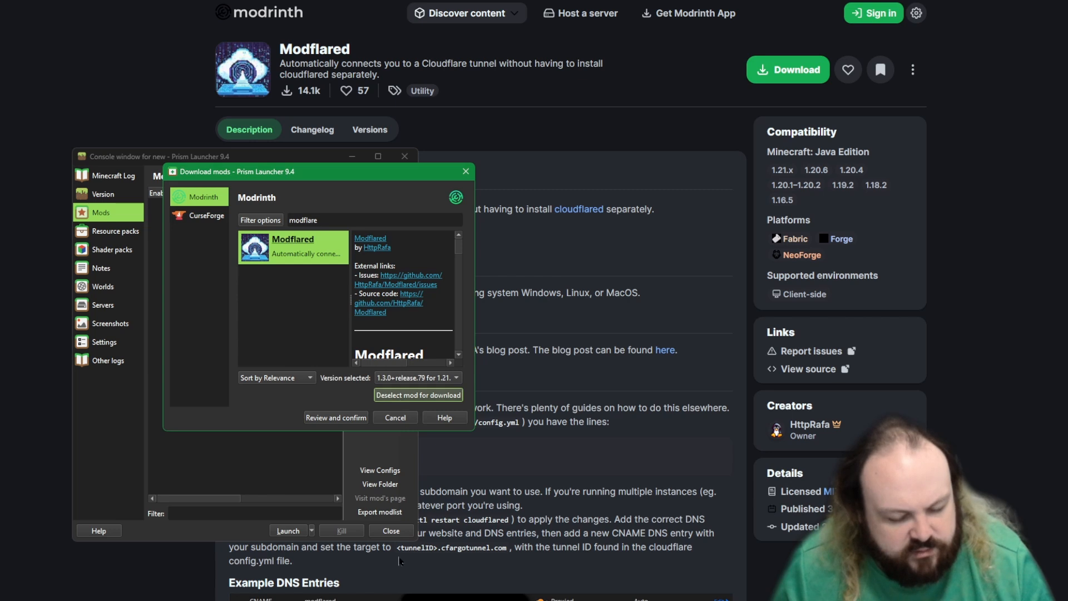
{"action": "left_click", "coordinate": [309, 420]}
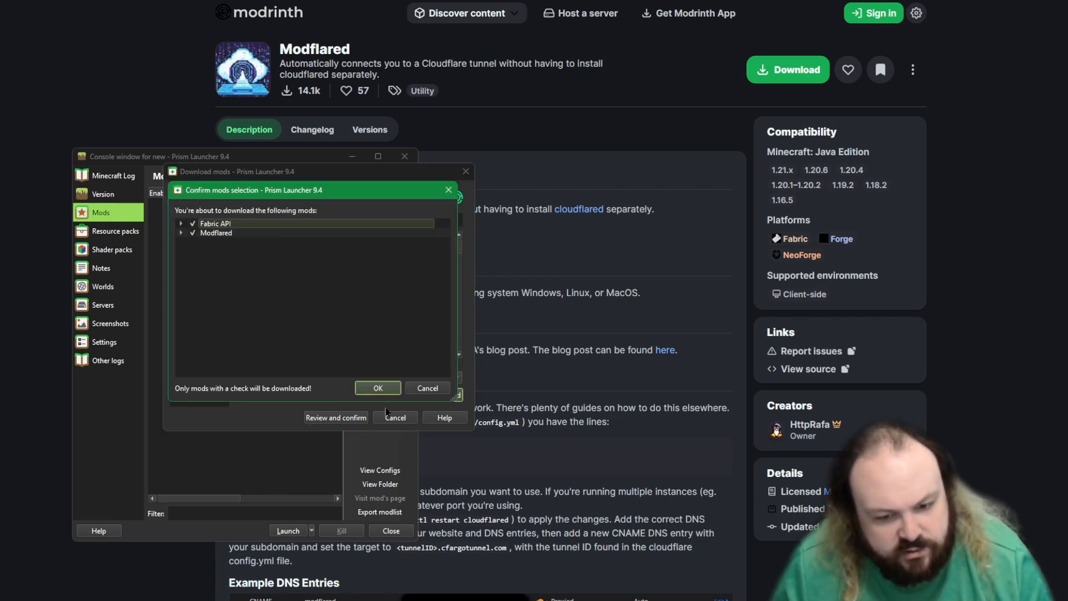
{"action": "left_click", "coordinate": [388, 385]}
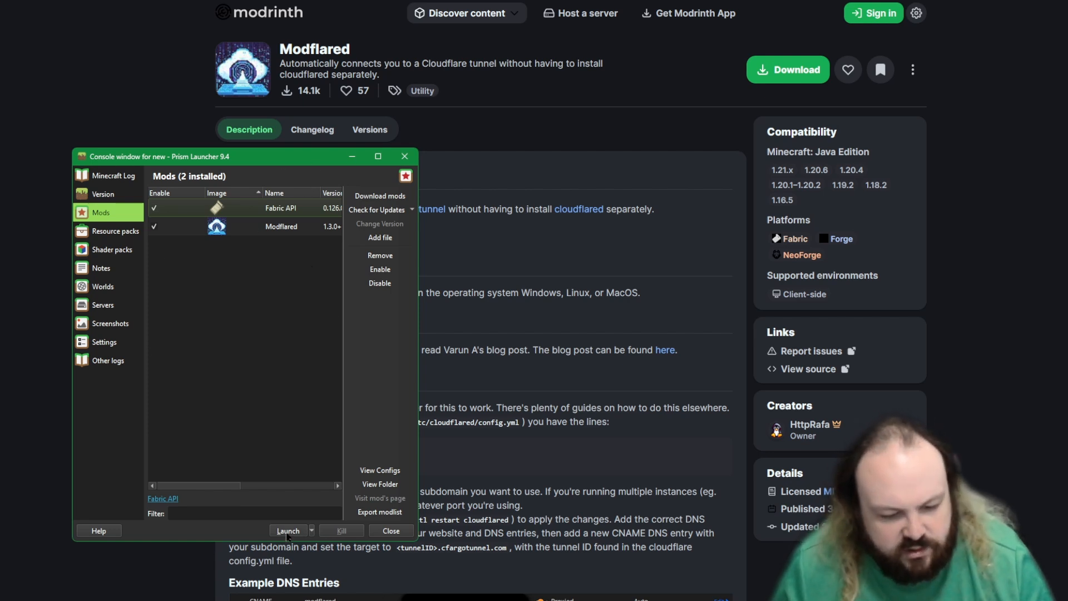
Step: Launch the "new" instance, enlarge and reposition the game window, and continue past the welcome screen with the Narrator off
{"action": "left_click", "coordinate": [287, 531]}
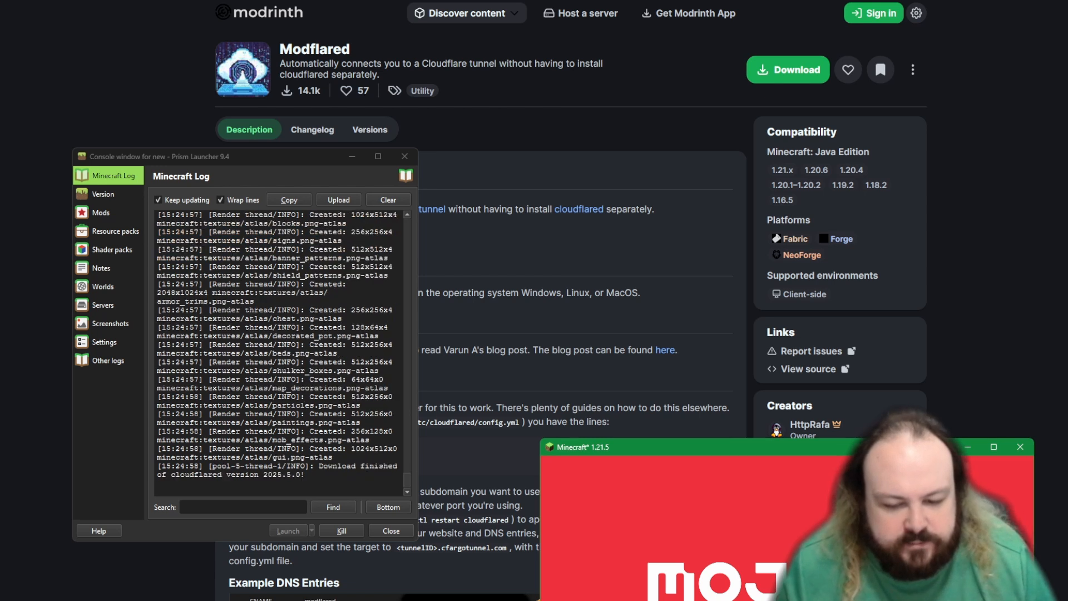
{"action": "left_click_drag", "start_coordinate": [360, 93], "coordinate": [370, 93]}
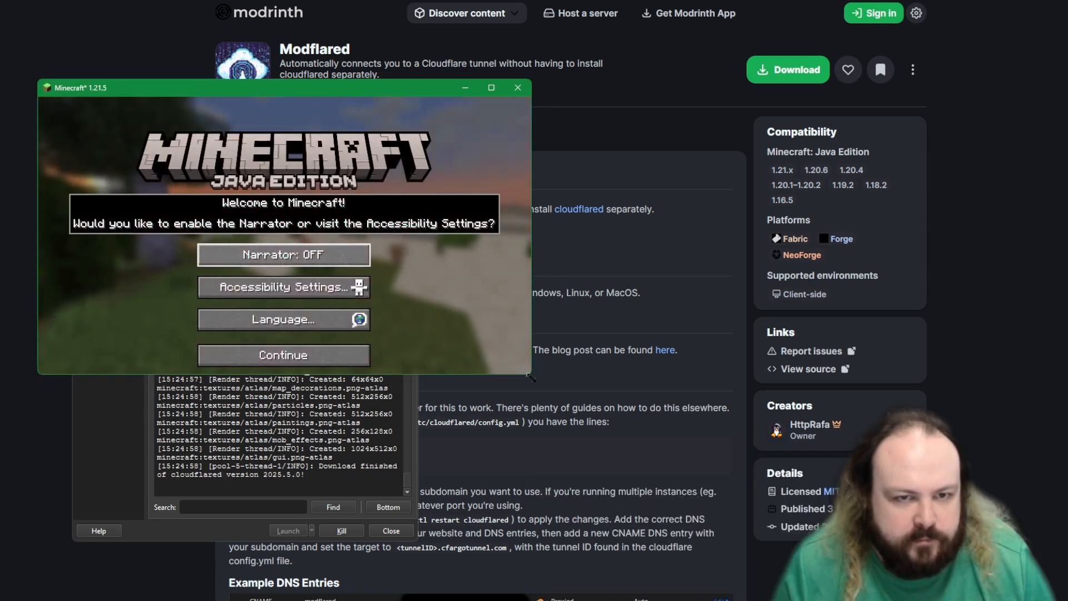
{"action": "left_click_drag", "start_coordinate": [530, 372], "coordinate": [797, 575]}
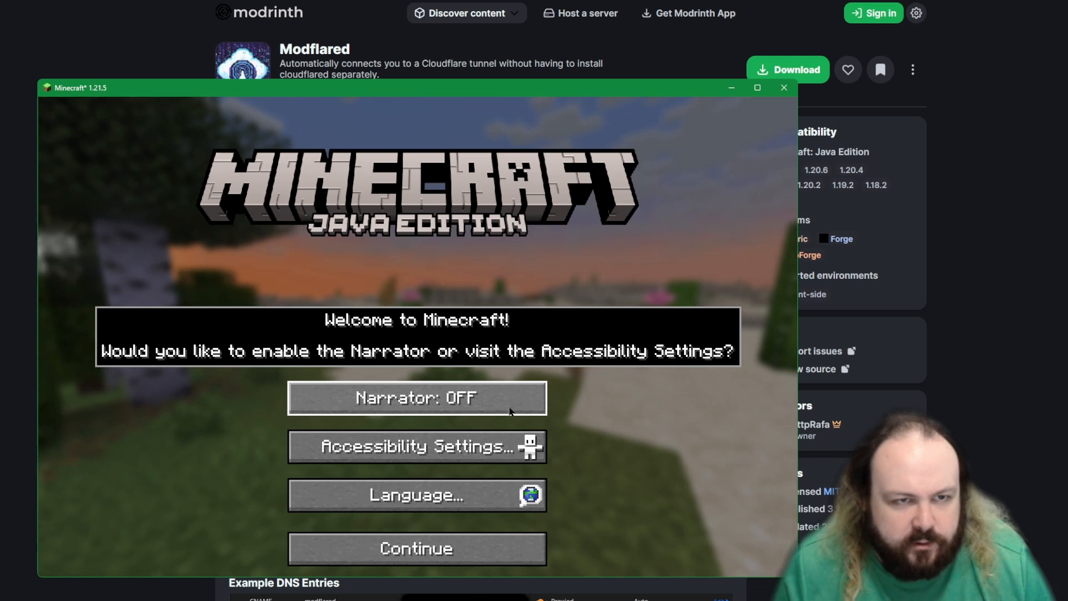
{"action": "left_click_drag", "start_coordinate": [462, 89], "coordinate": [439, 59]}
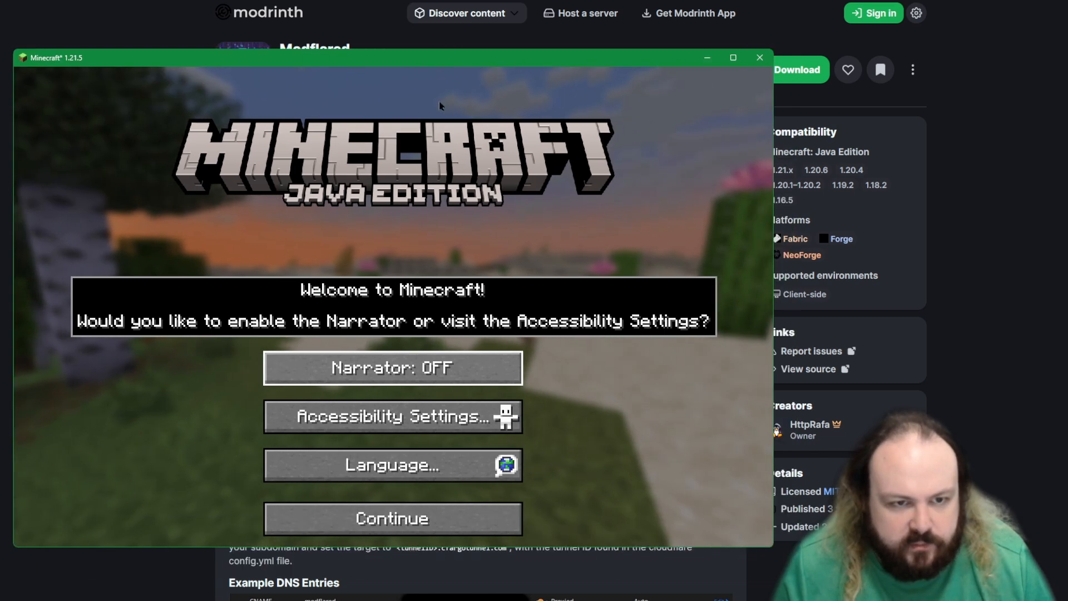
{"action": "left_click", "coordinate": [402, 522]}
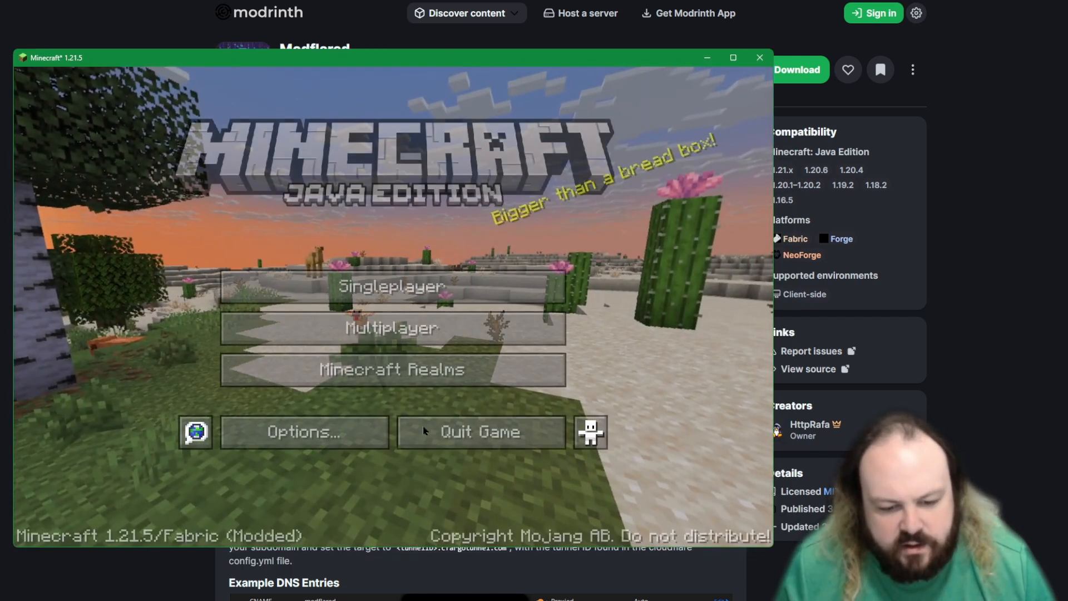
Step: Turn the master volume all the way down in the Music & Sounds options and return to the title screen
{"action": "left_click", "coordinate": [303, 431]}
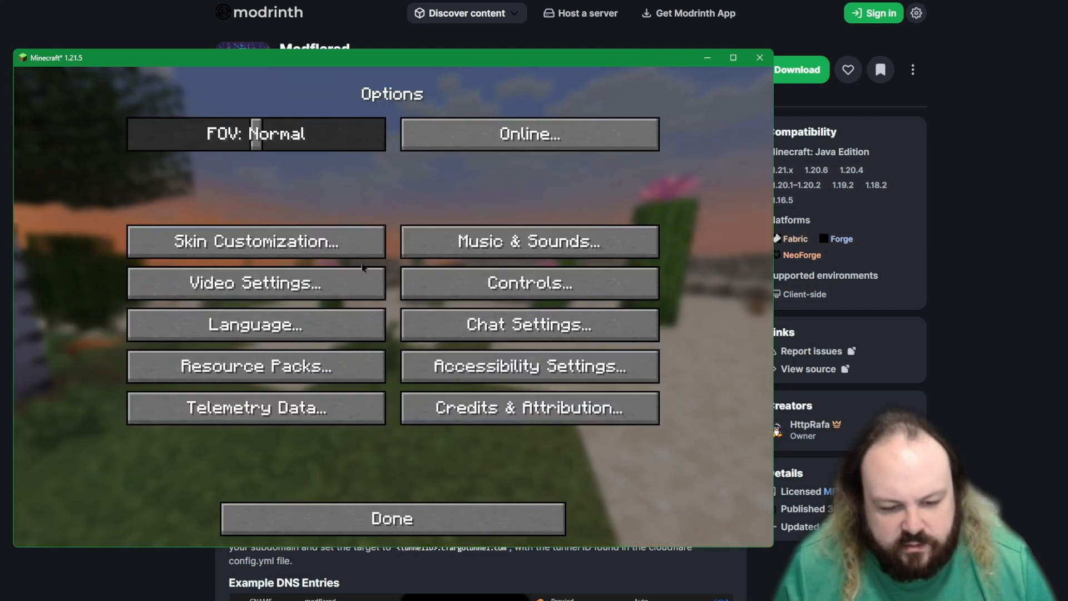
{"action": "left_click", "coordinate": [526, 239]}
{"action": "left_click", "coordinate": [423, 148]}
{"action": "left_click_drag", "start_coordinate": [381, 155], "coordinate": [127, 151]}
{"action": "left_click", "coordinate": [332, 509]}
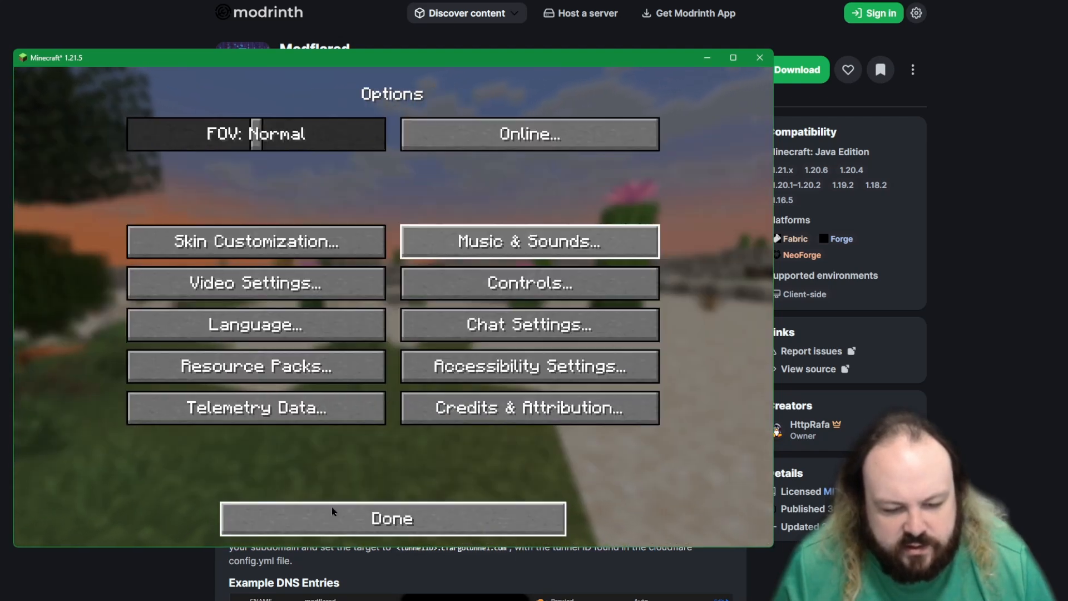
{"action": "left_click", "coordinate": [331, 509]}
Step: Enter the multiplayer screen, accepting the third-party online play caution and setting it not to show again
{"action": "left_click", "coordinate": [389, 328]}
{"action": "left_click", "coordinate": [256, 363]}
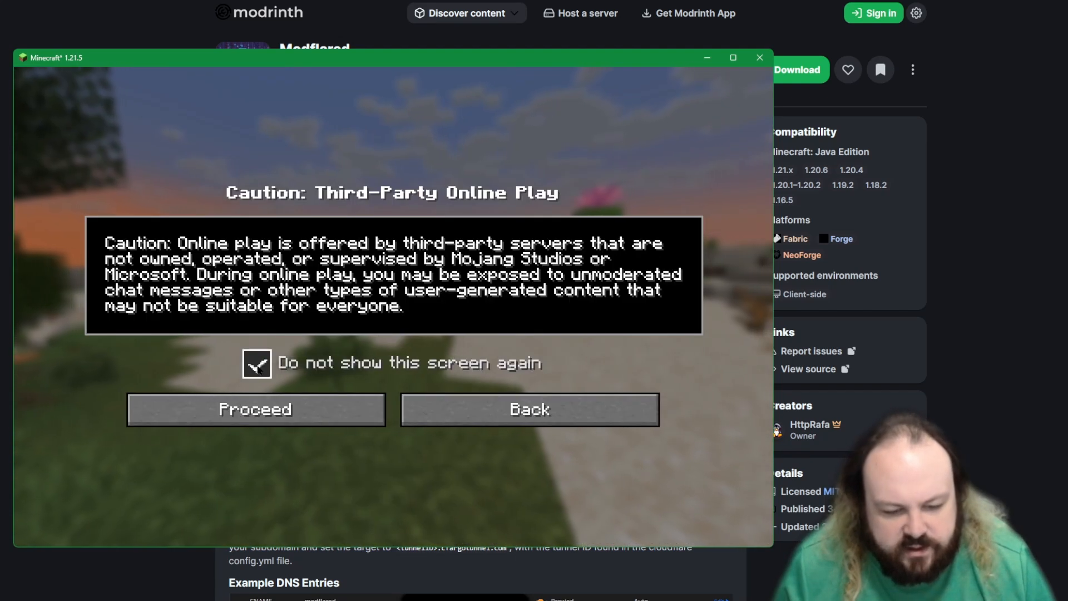
{"action": "left_click", "coordinate": [529, 410]}
{"action": "left_click", "coordinate": [390, 328]}
{"action": "left_click", "coordinate": [256, 410]}
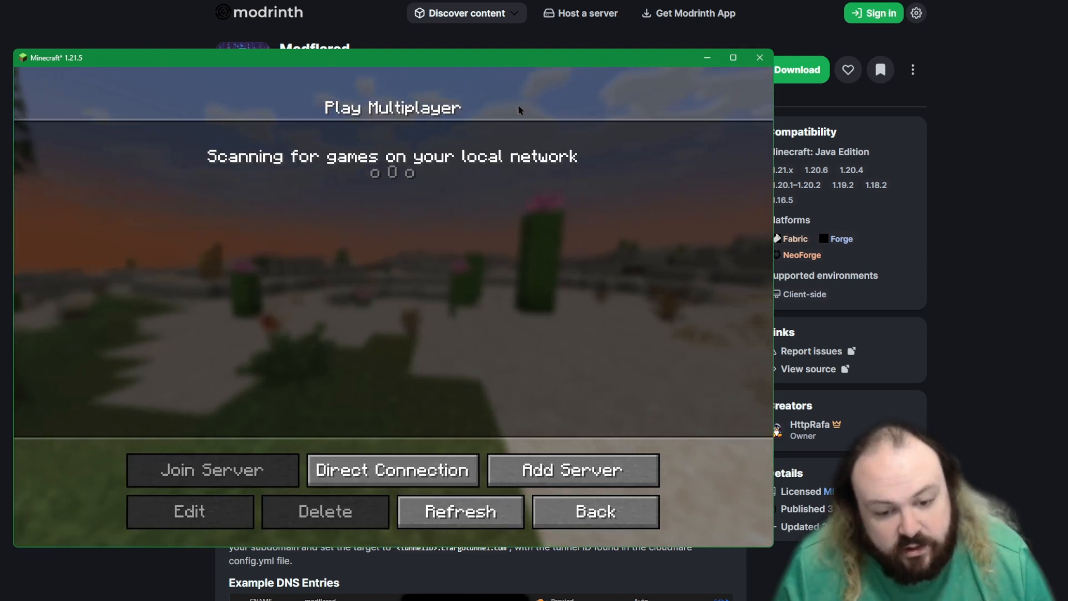
Step: Add a multiplayer server with the address minecraft.xncrypt.net, keeping the name Minecraft Server
{"action": "left_click", "coordinate": [581, 473]}
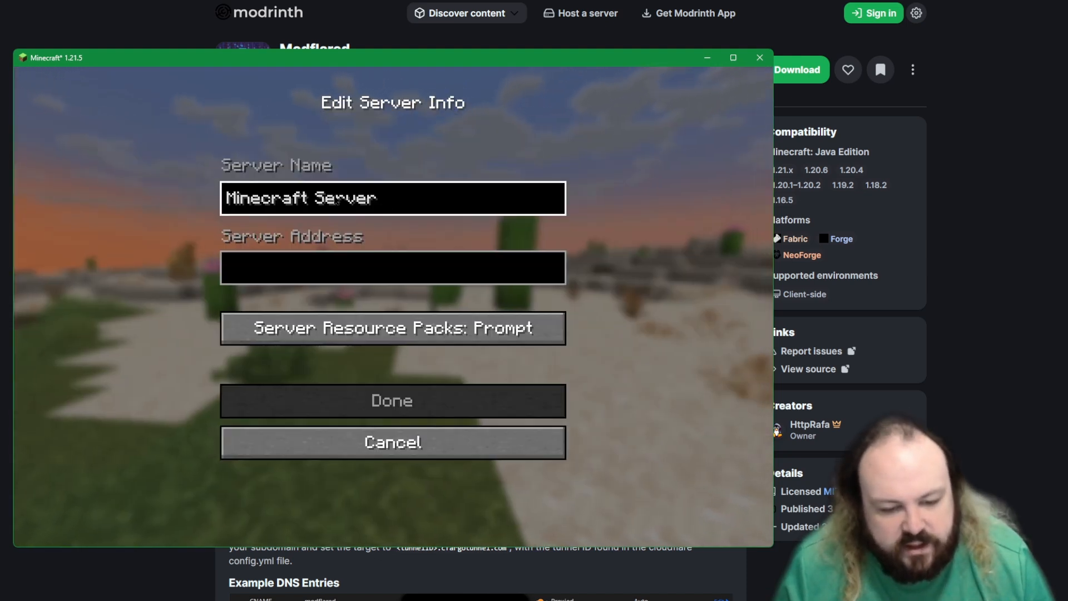
{"action": "left_click", "coordinate": [305, 264]}
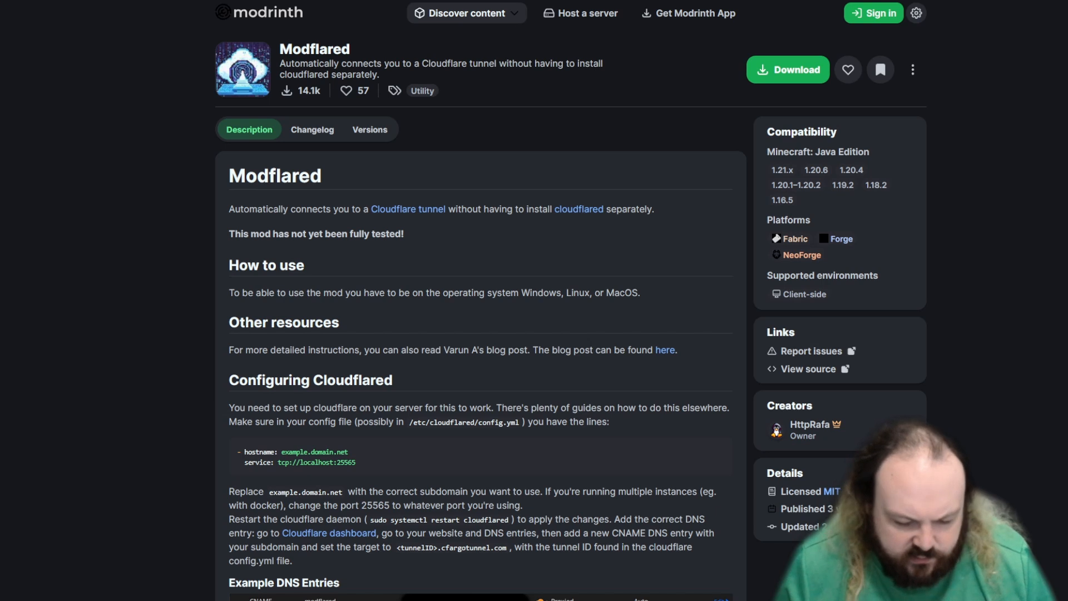
{"action": "key", "text": "alt+Tab"}
{"action": "left_click", "coordinate": [388, 273]}
{"action": "type", "text": "minec"}
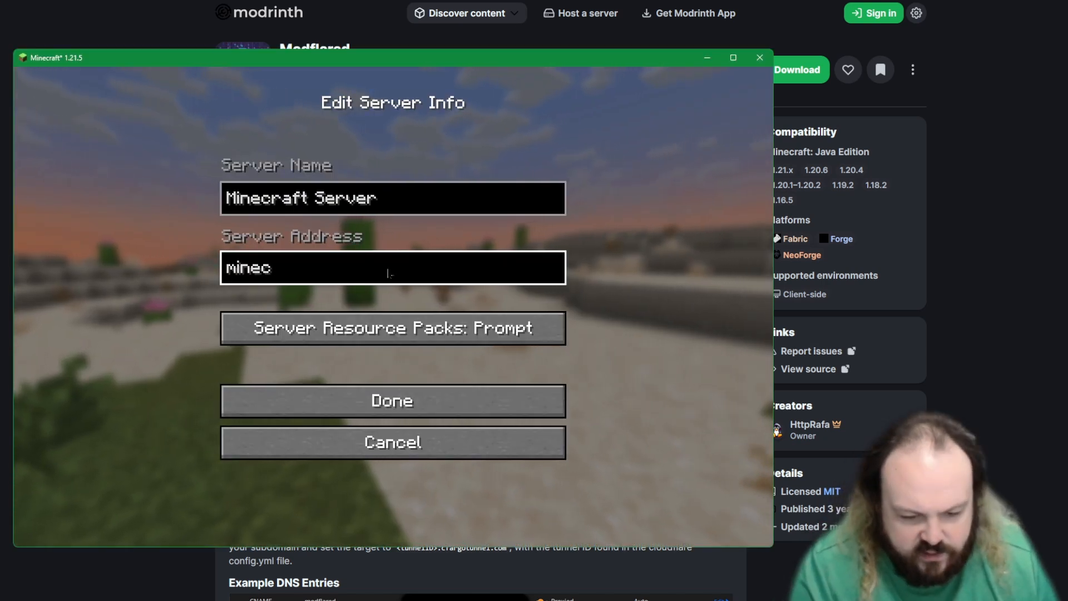
{"action": "type", "text": "raft.xncr"}
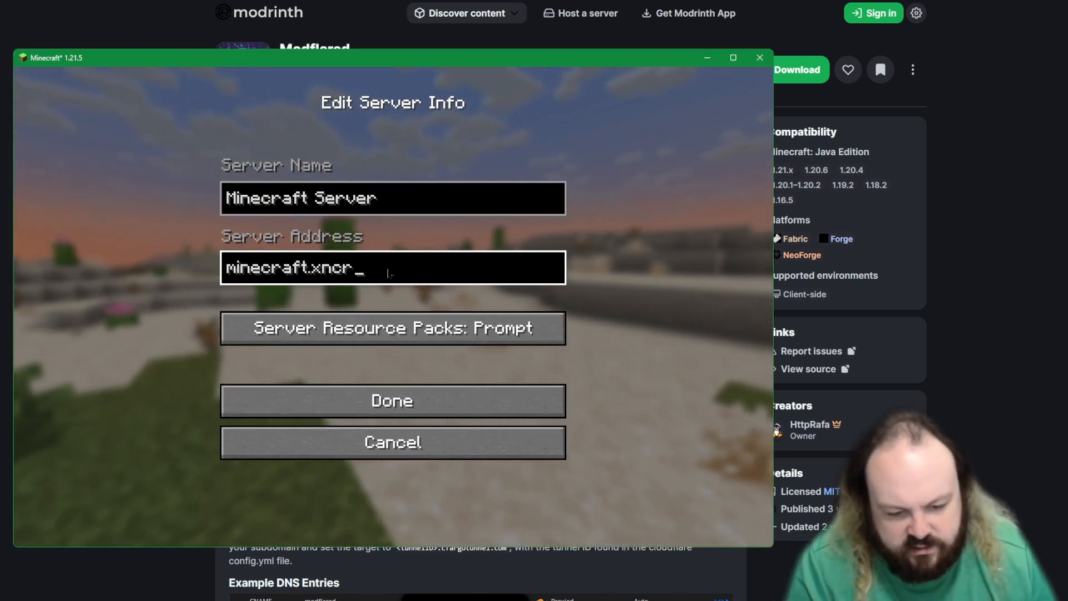
{"action": "type", "text": "ypt.n"}
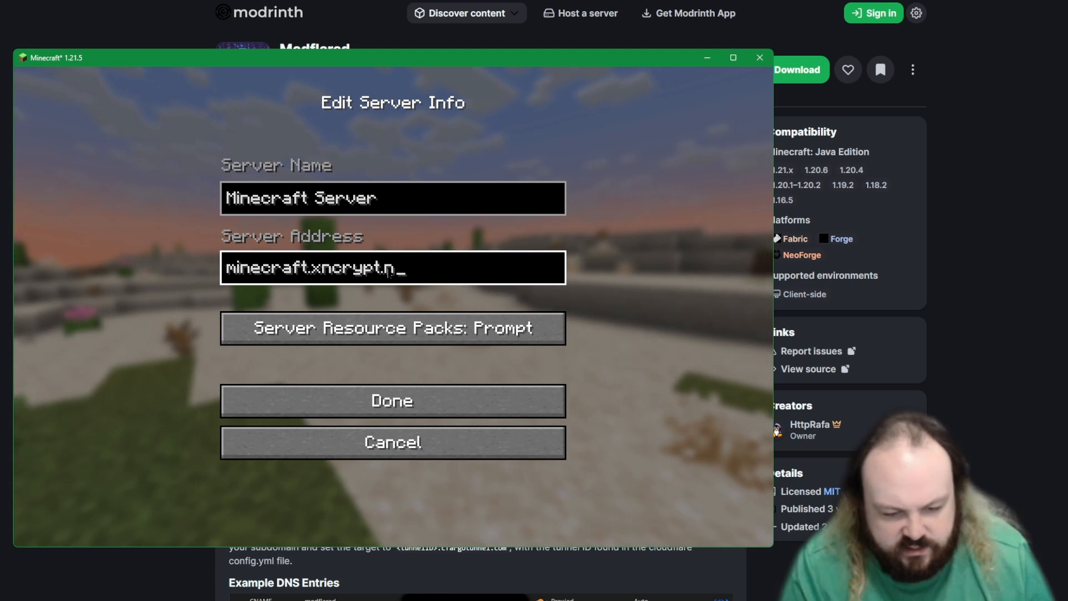
{"action": "type", "text": "ety"}
{"action": "key", "text": "BackSpace"}
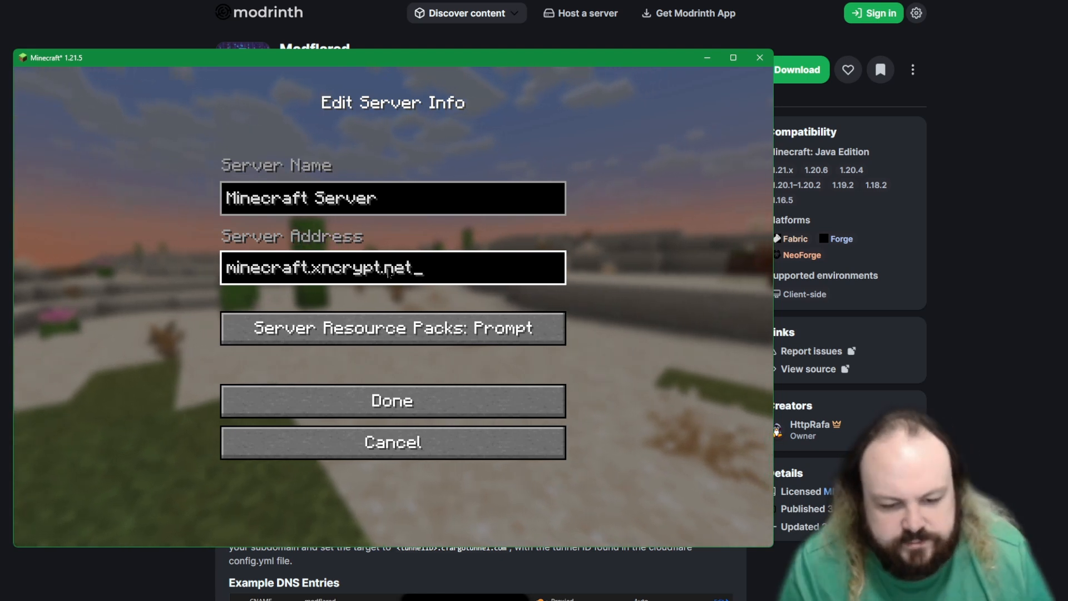
{"action": "left_click", "coordinate": [474, 399]}
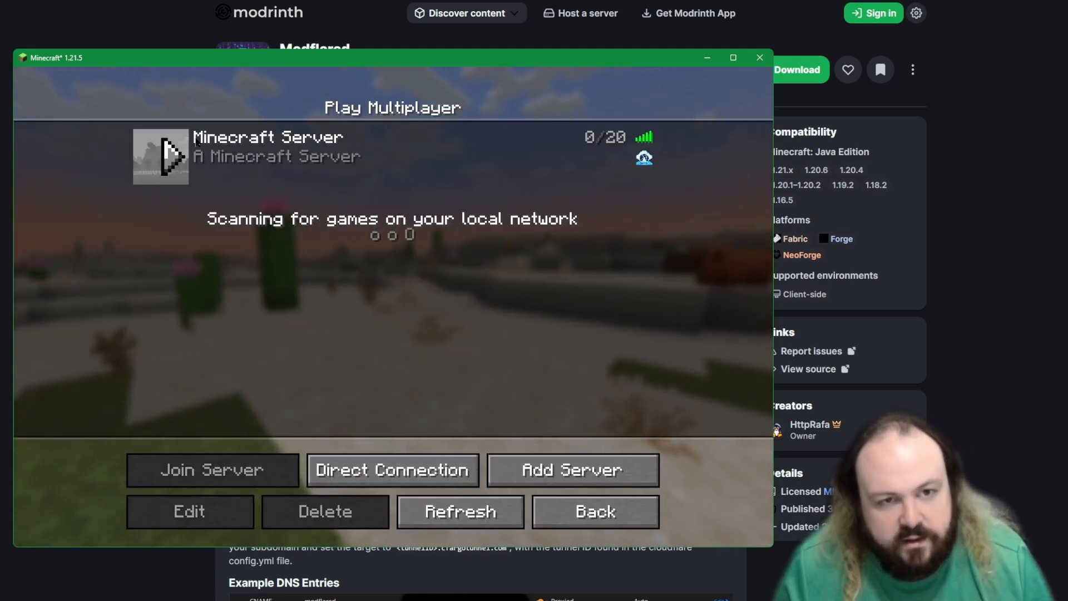
Step: Check the Modflared indicator on the Minecraft Server entry and join that server
{"action": "mouse_move", "coordinate": [645, 162]}
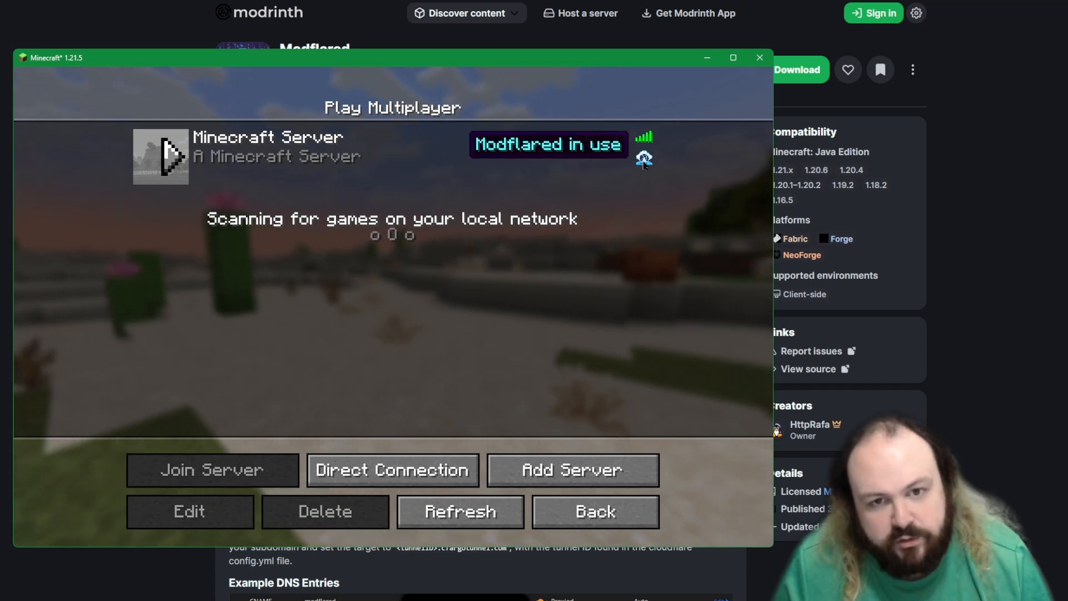
{"action": "left_click", "coordinate": [278, 137]}
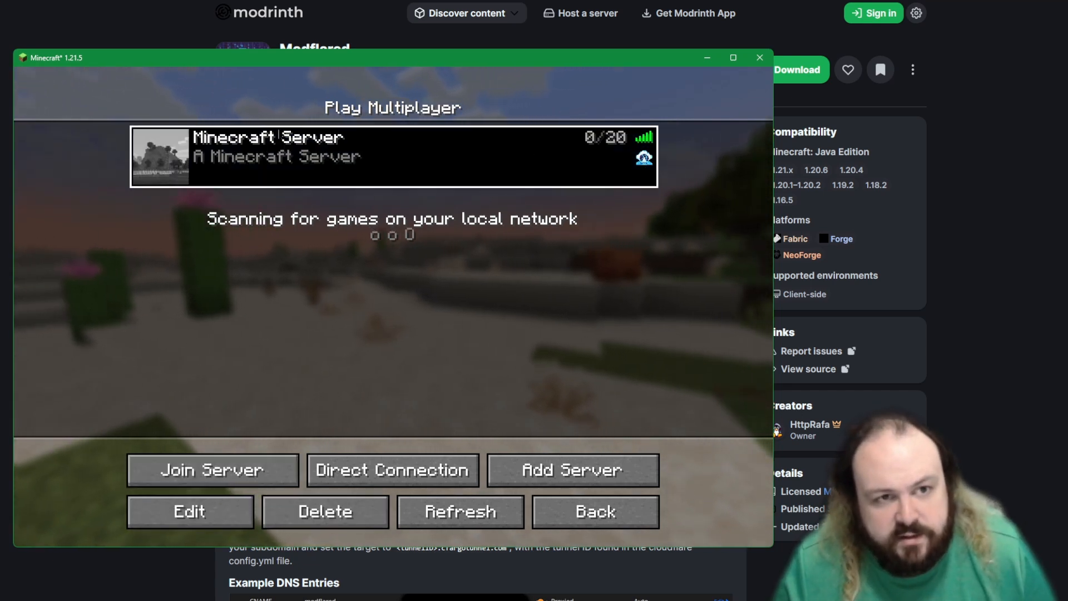
{"action": "left_click", "coordinate": [310, 148]}
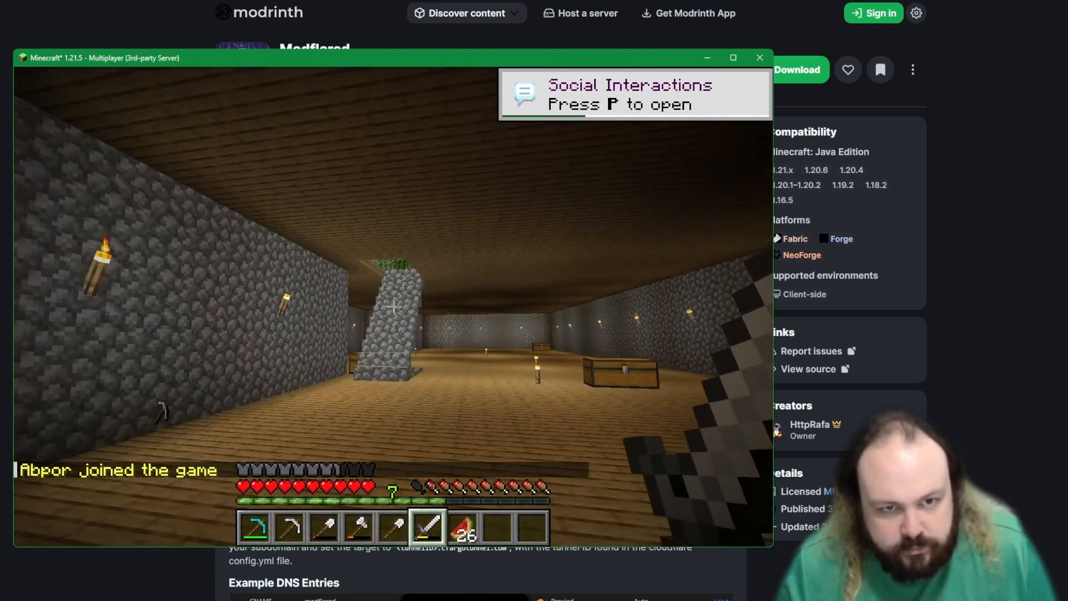
Step: Look around the multiplayer world with the player list shown, and leave the game for the instance's console window
{"action": "key", "text": "Tab"}
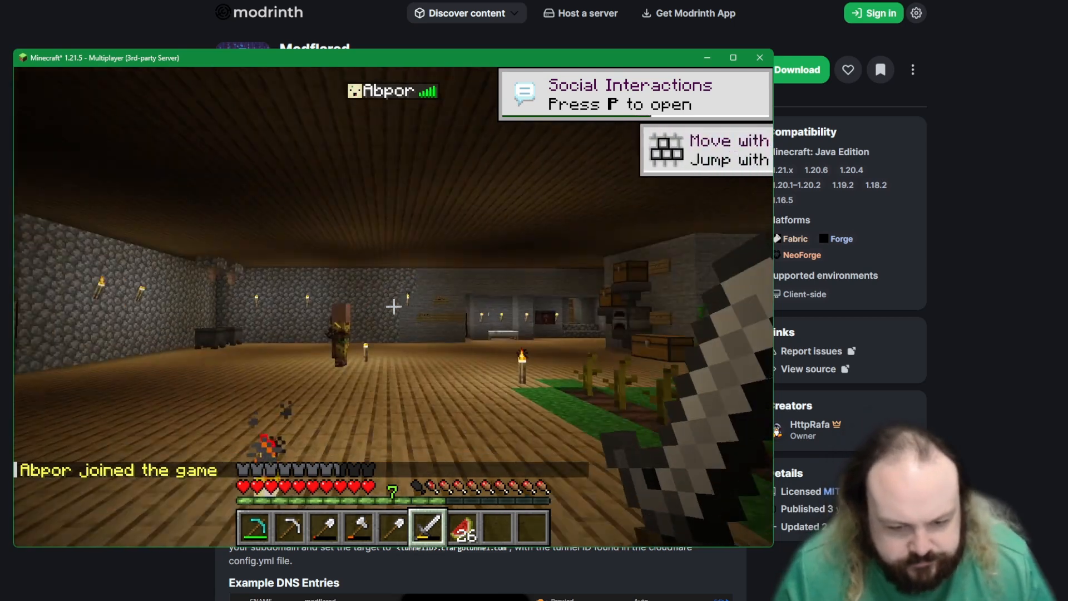
{"action": "key", "text": "w"}
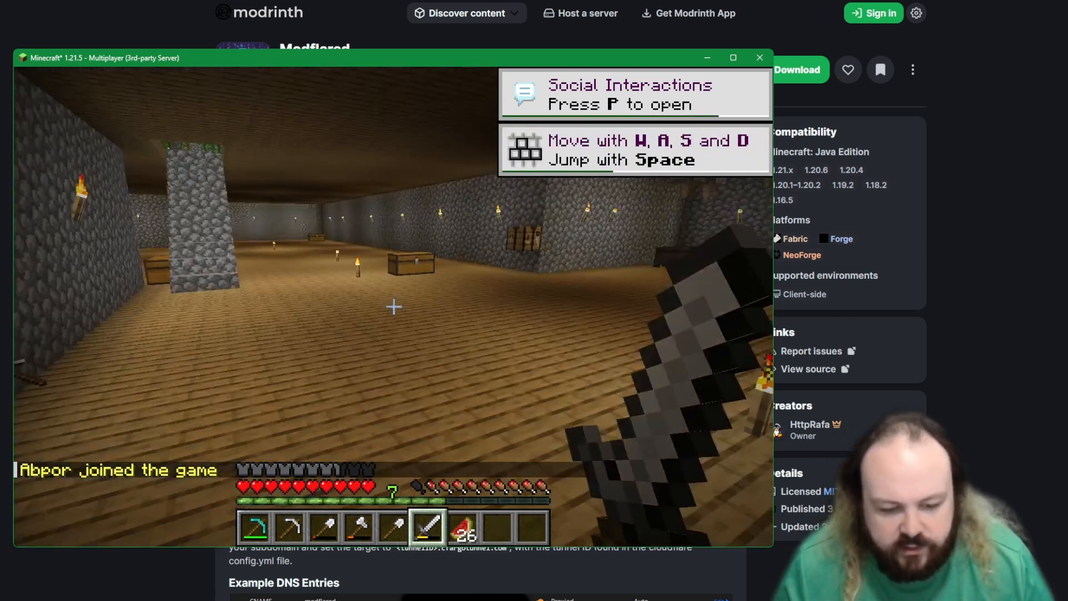
{"action": "key", "text": "w"}
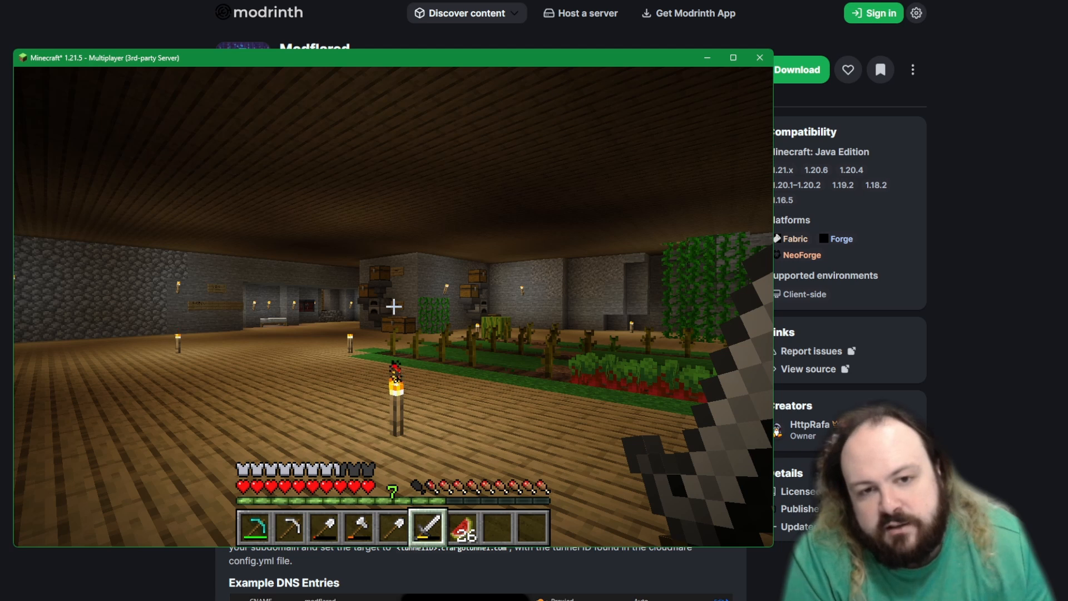
{"action": "key", "text": "Escape"}
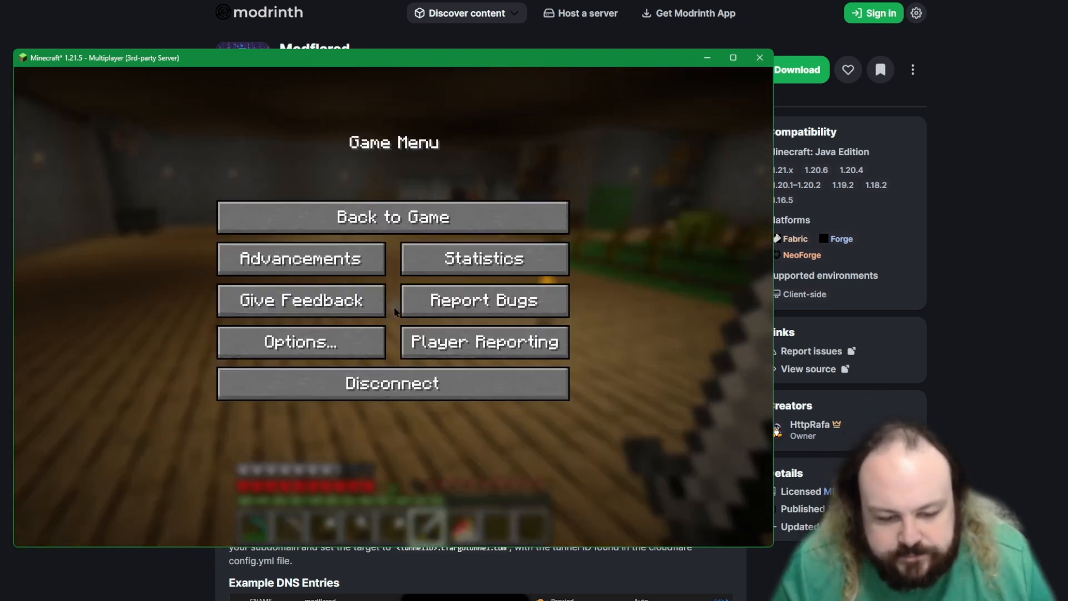
{"action": "key", "text": "alt+Tab"}
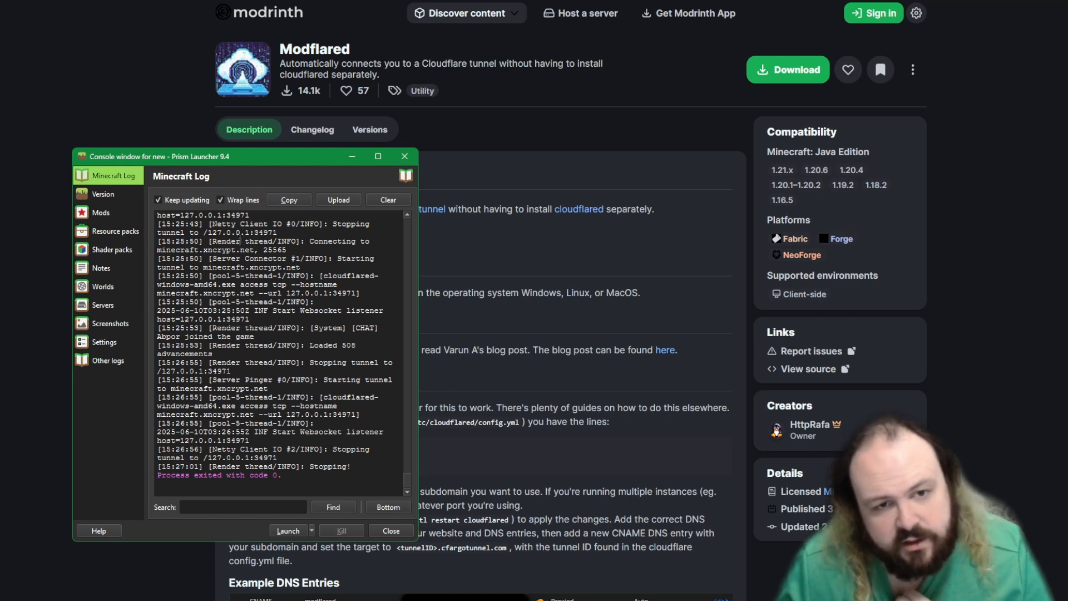
Step: Return to the Modflared page on Modrinth and view its download options, closing them without downloading
{"action": "left_click", "coordinate": [592, 353]}
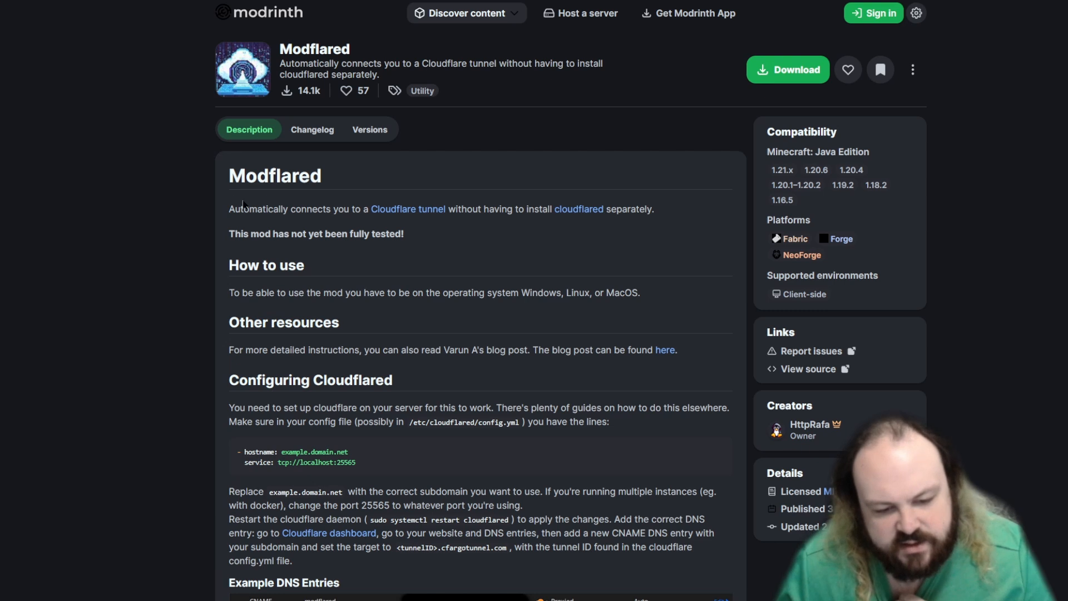
{"action": "left_click_drag", "start_coordinate": [243, 201], "coordinate": [467, 278]}
{"action": "left_click", "coordinate": [468, 282]}
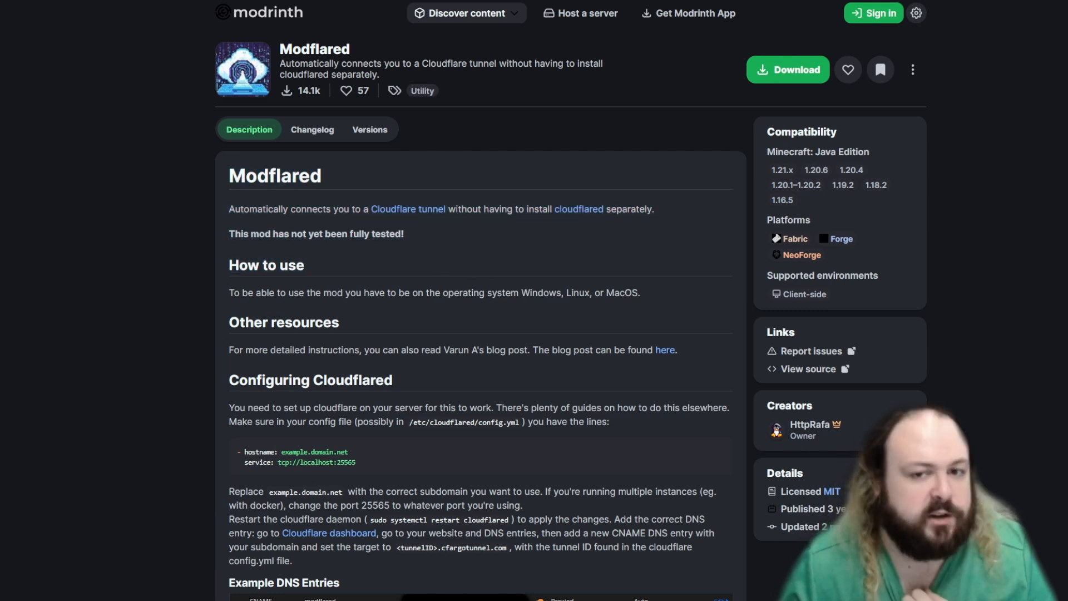
{"action": "left_click", "coordinate": [789, 61]}
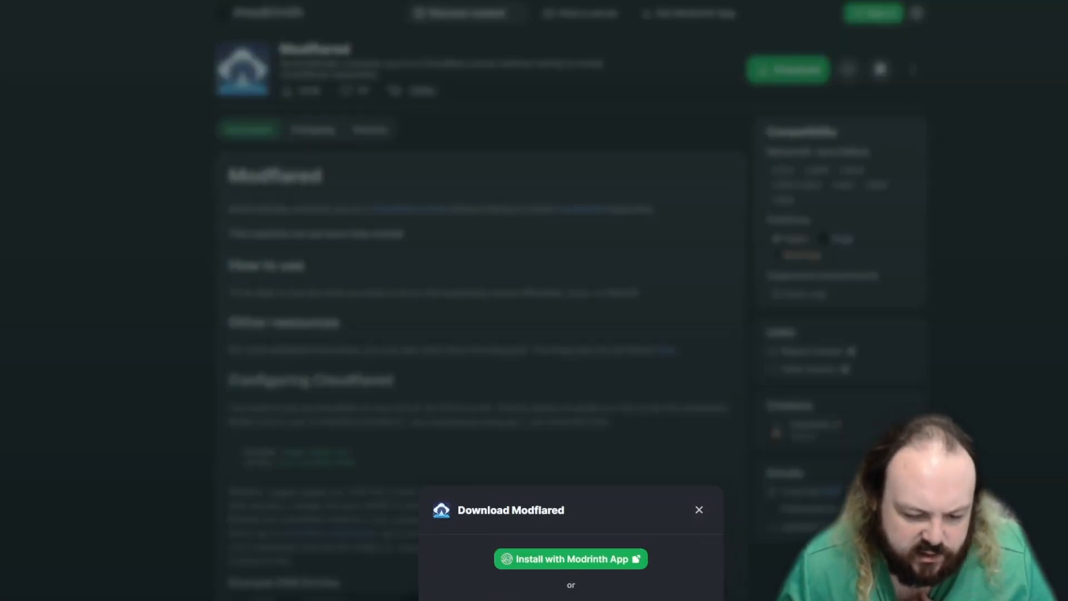
{"action": "key", "text": "Escape"}
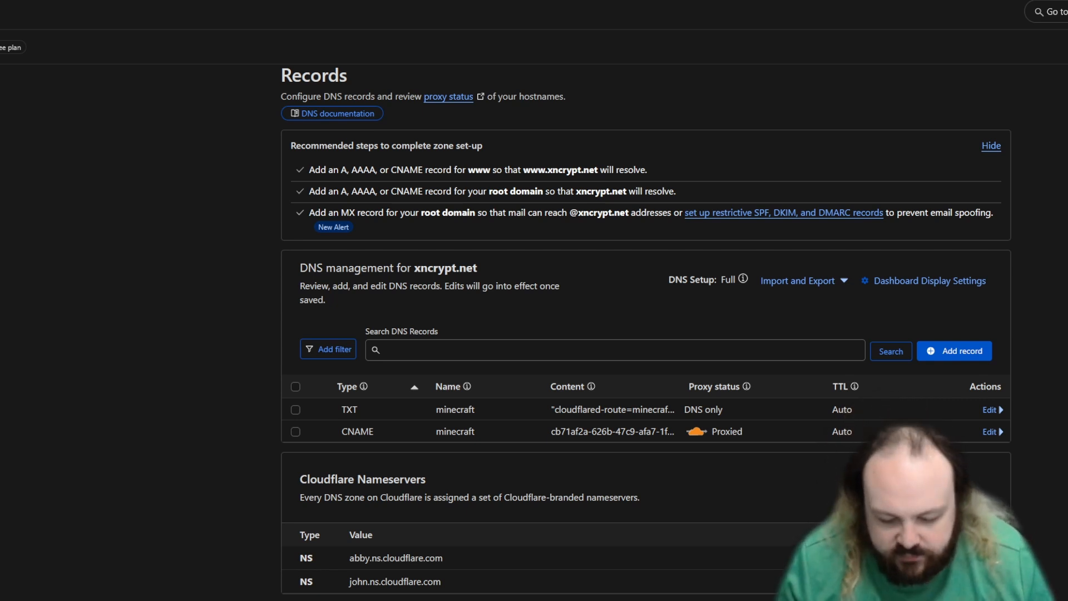
Step: Switch from the Cloudflare DNS records page to the Minecraft game window
{"action": "key", "text": "alt+Tab"}
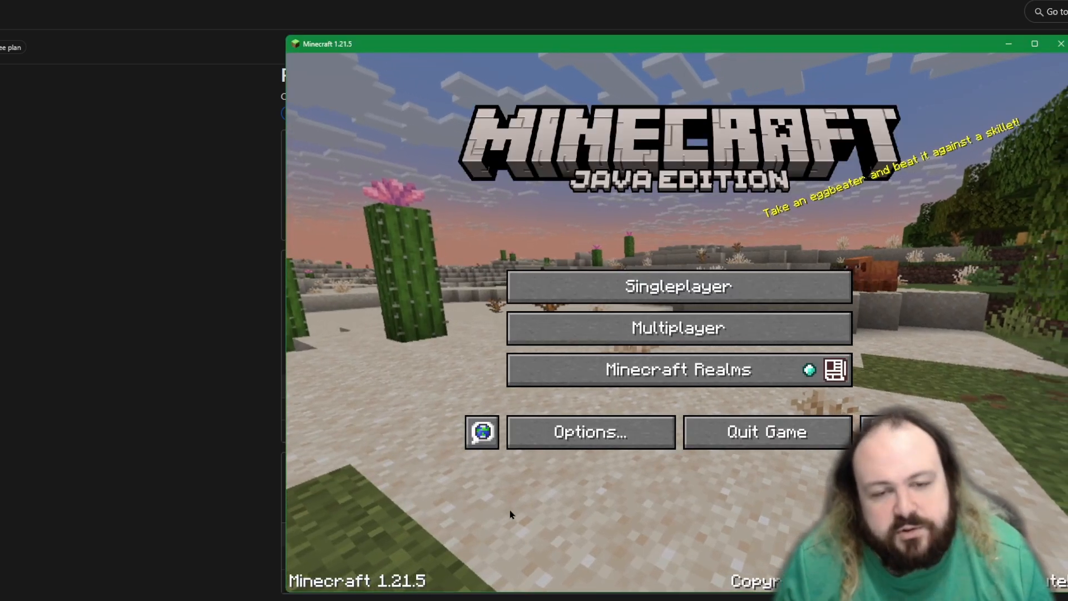